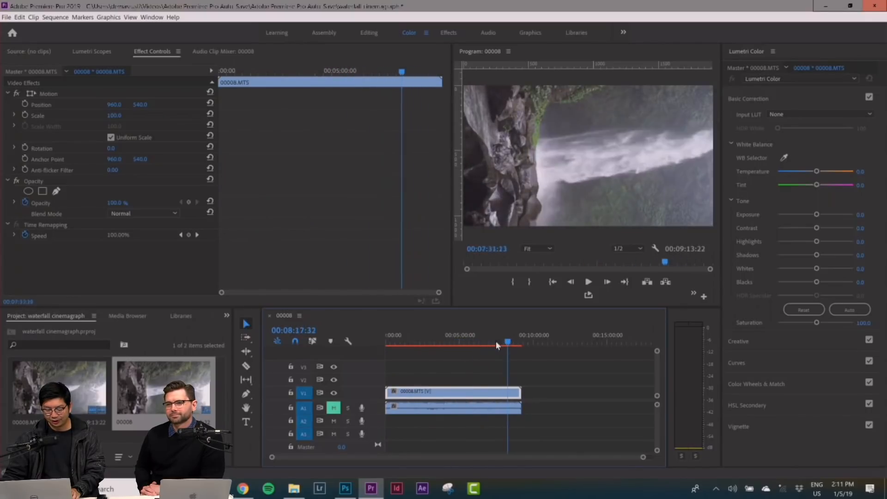
- Set the sequence's editing mode to Custom and its timebase to 30.00 frames/second
{"action": "left_click_drag", "start_coordinate": [390, 345], "coordinate": [365, 345]}
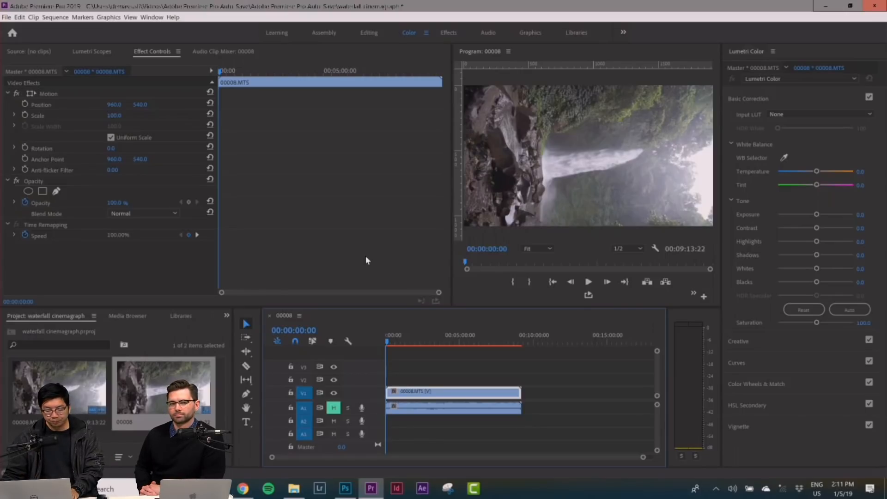
{"action": "left_click", "coordinate": [55, 18]}
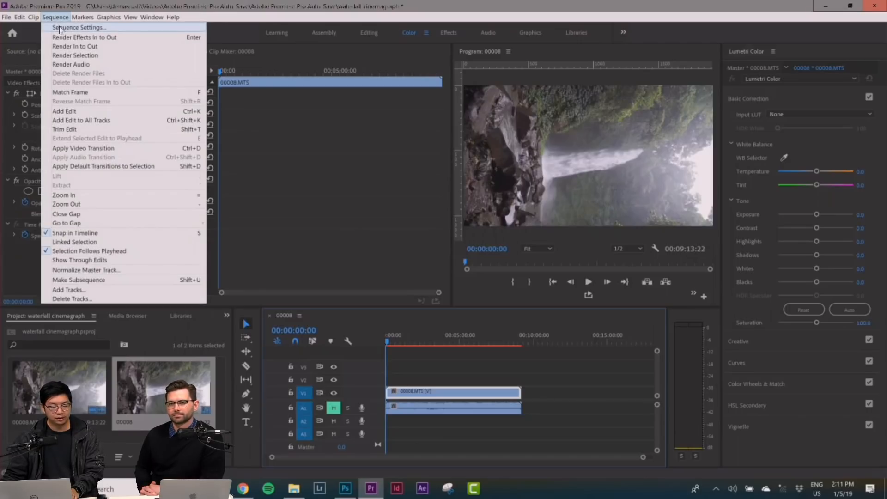
{"action": "left_click", "coordinate": [73, 29]}
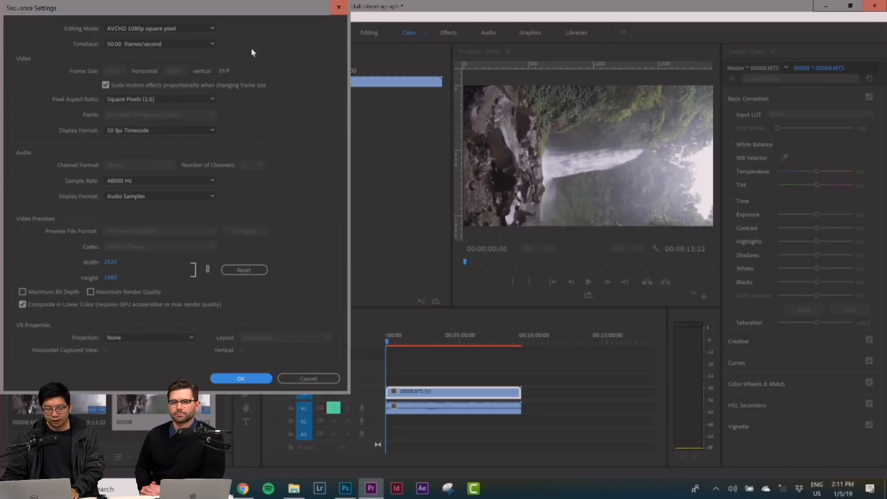
{"action": "left_click", "coordinate": [214, 29]}
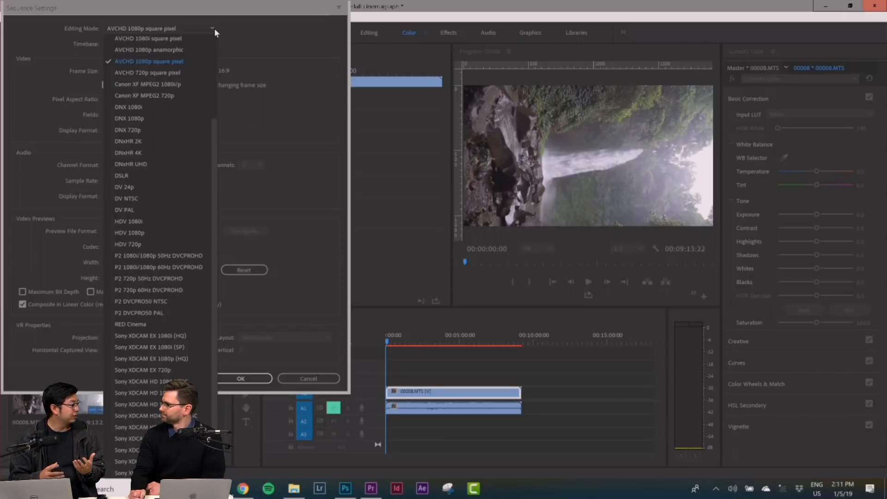
{"action": "scroll", "coordinate": [201, 55], "scroll_direction": "up", "scroll_amount": 3}
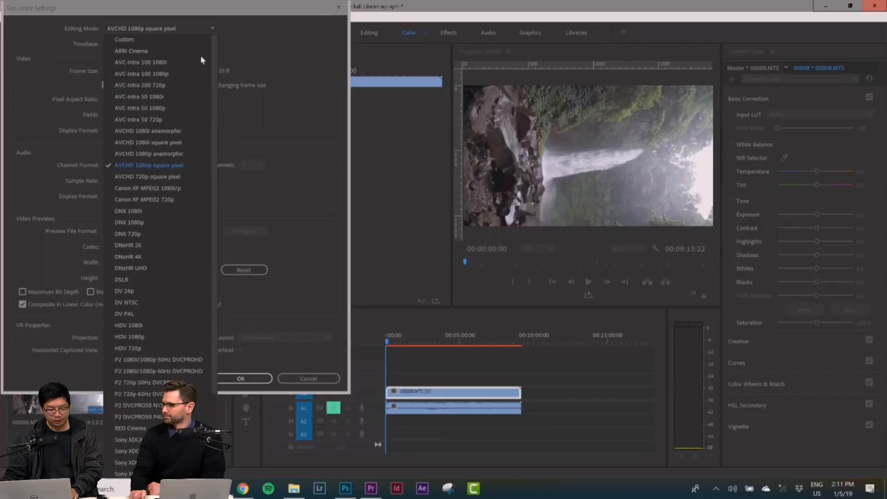
{"action": "left_click", "coordinate": [129, 40]}
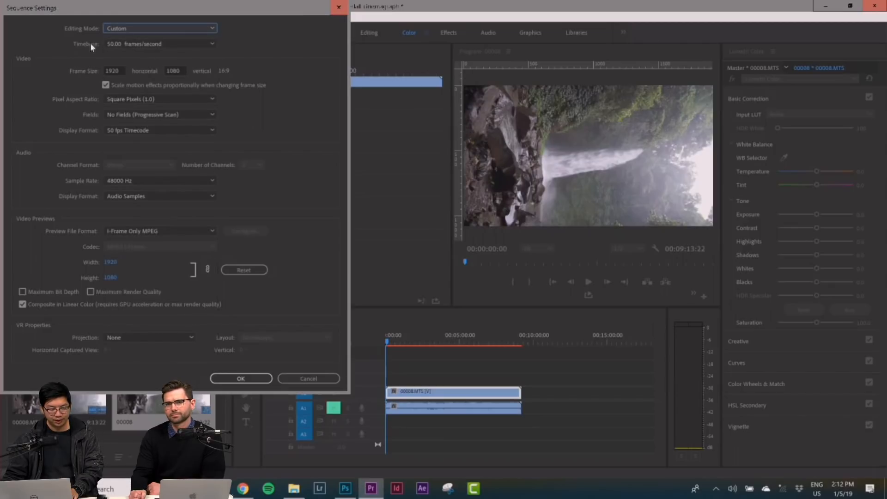
{"action": "left_click", "coordinate": [141, 41]}
{"action": "left_click", "coordinate": [143, 143]}
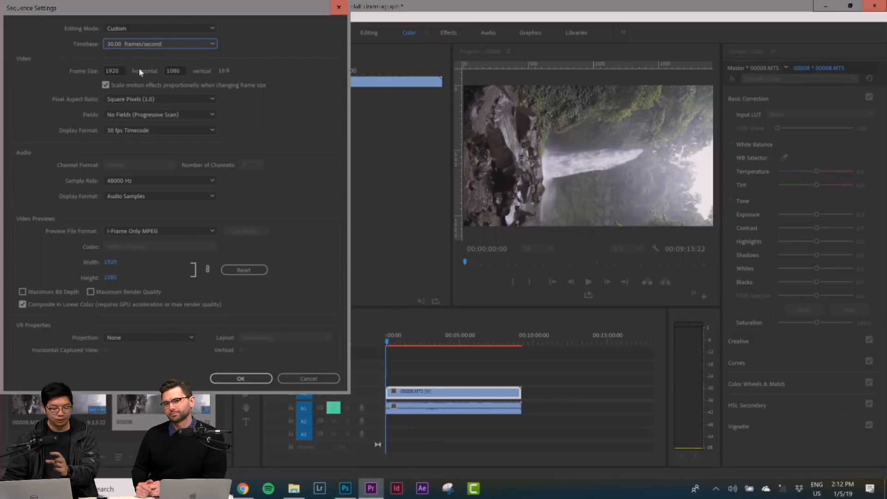
- Set the sequence frame size to 1080 horizontal by 1350 vertical and apply it, accepting the deletion of all previews
{"action": "left_click", "coordinate": [112, 70]}
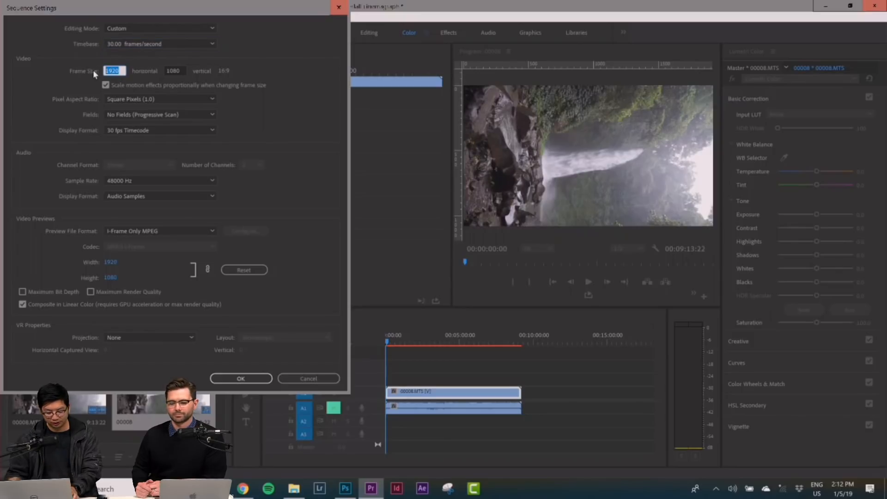
{"action": "type", "text": "1080"}
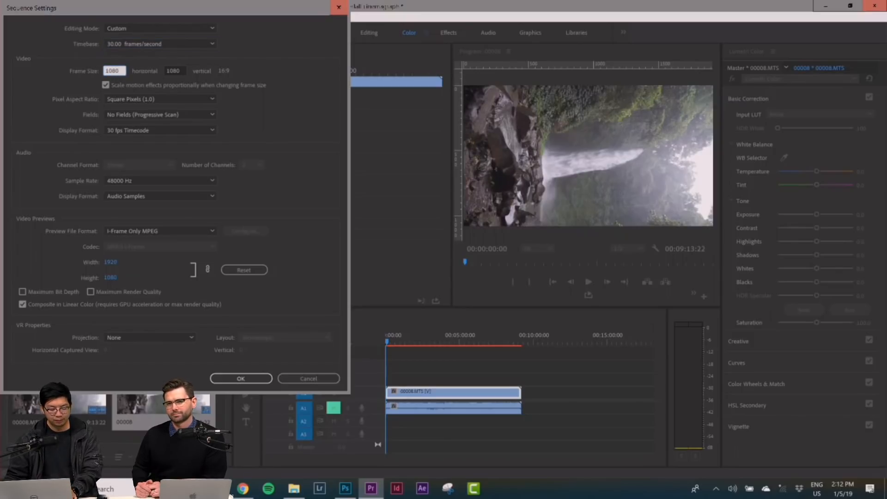
{"action": "left_click", "coordinate": [176, 71]}
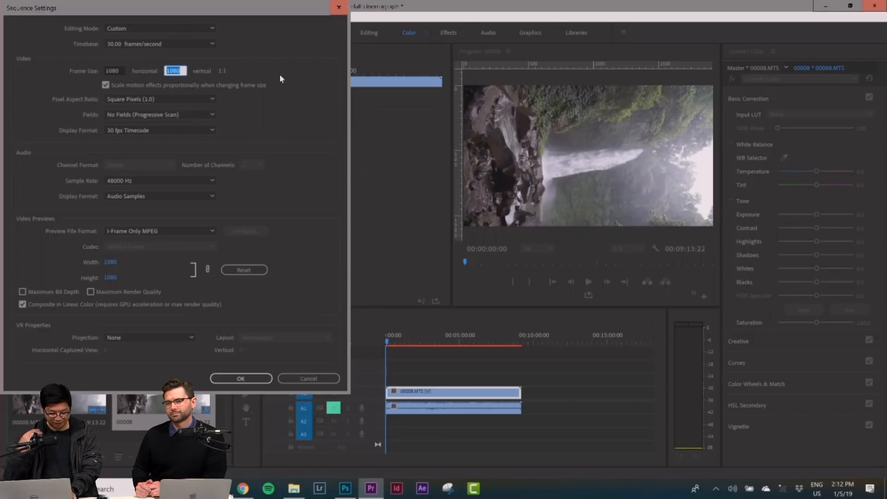
{"action": "type", "text": "1350"}
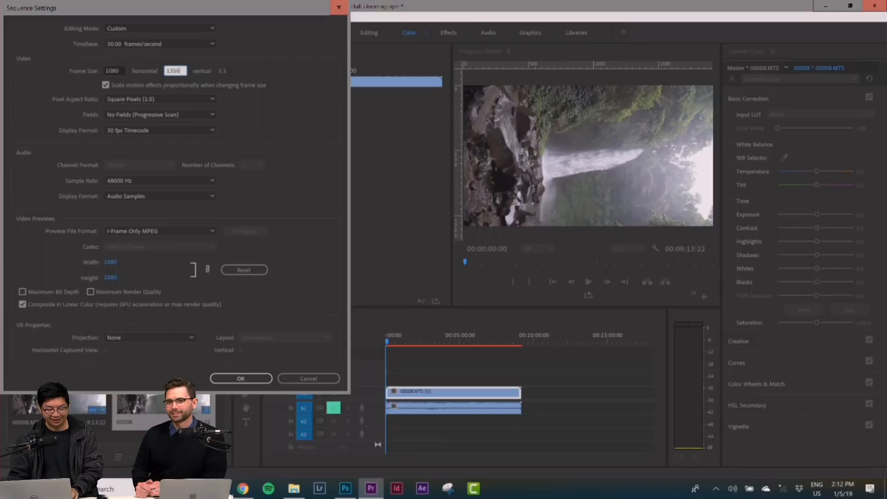
{"action": "left_click", "coordinate": [307, 64]}
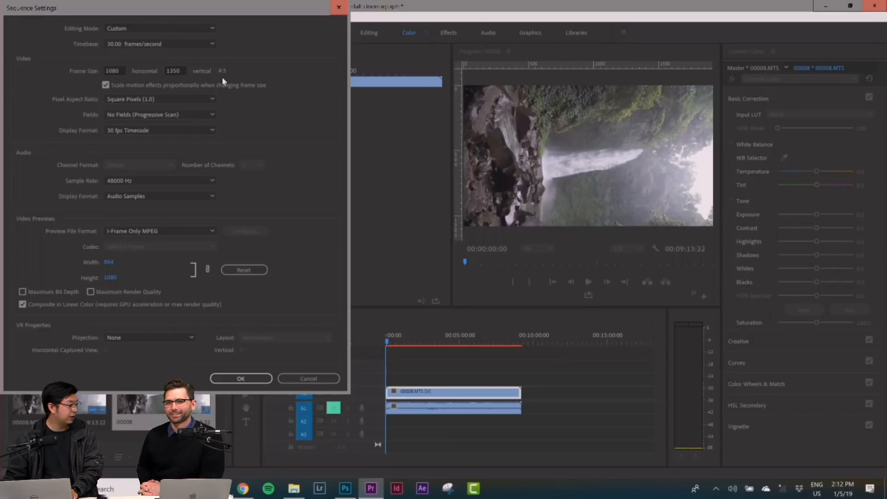
{"action": "left_click", "coordinate": [248, 381]}
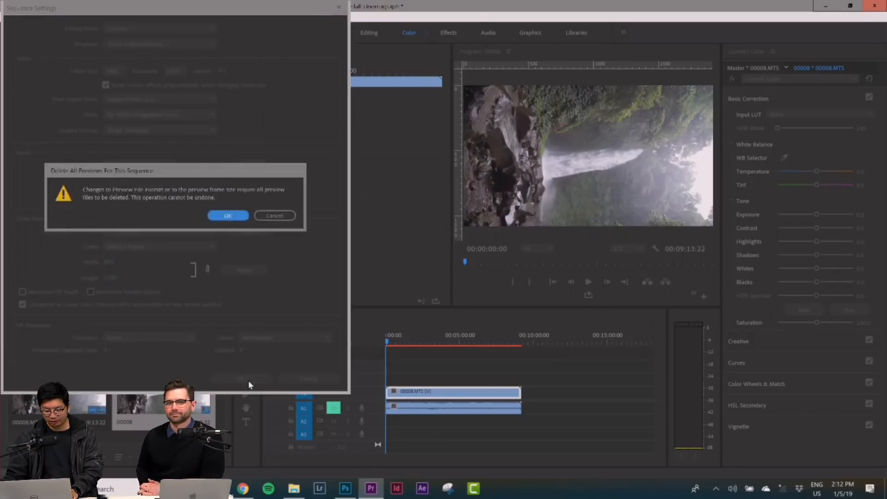
{"action": "left_click", "coordinate": [237, 217]}
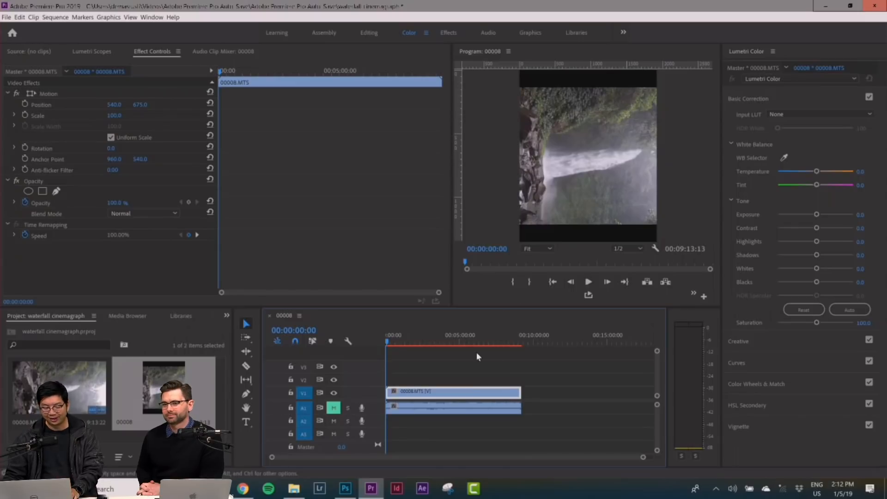
- Try rotating the waterfall video clip by 90 degrees
{"action": "left_click", "coordinate": [431, 391], "text": "shift"}
{"action": "left_click", "coordinate": [432, 391]}
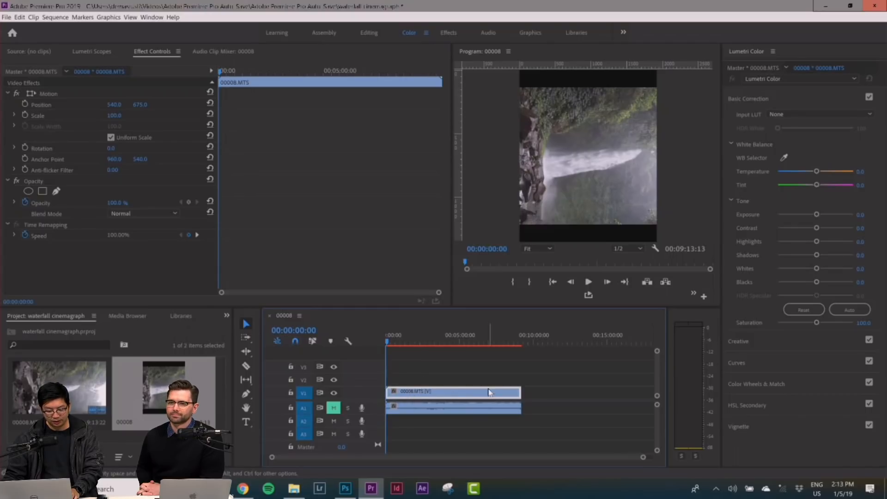
{"action": "left_click", "coordinate": [113, 148]}
{"action": "type", "text": "90"}
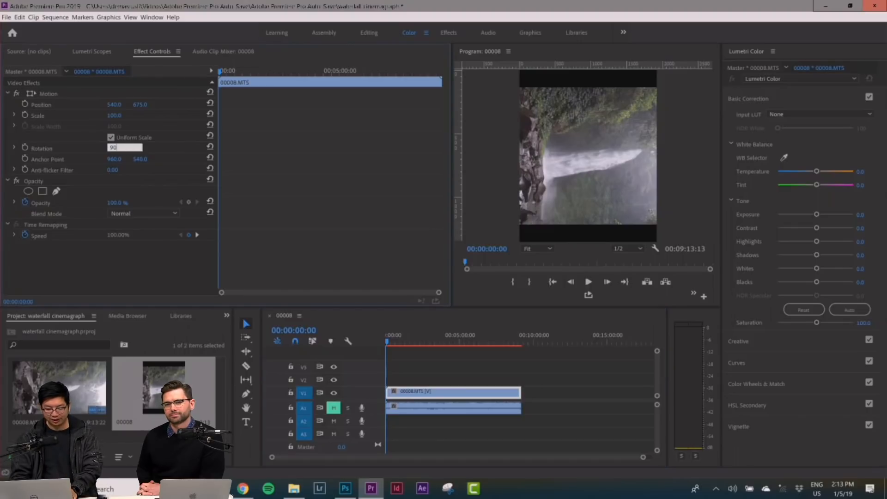
{"action": "key", "text": "Return"}
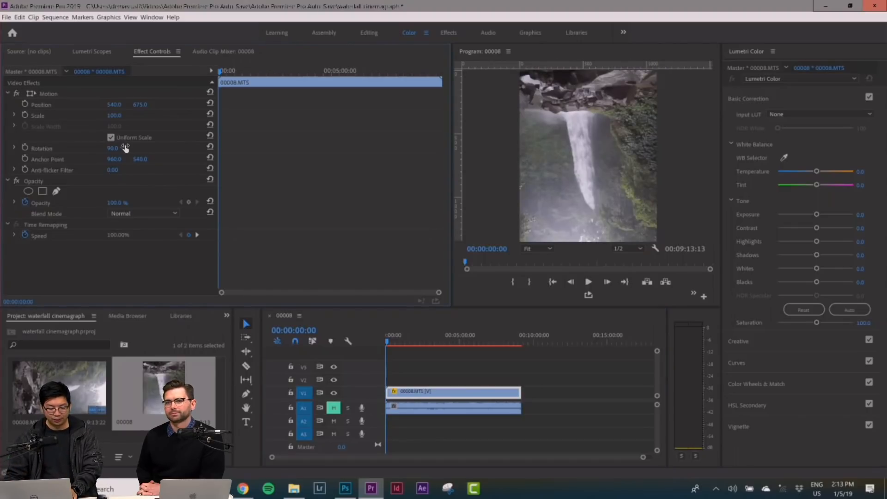
- Set the waterfall video clip's rotation to 270 degrees
{"action": "left_click", "coordinate": [124, 147]}
{"action": "type", "text": "72"}
{"action": "key", "text": "BackSpace"}
{"action": "key", "text": "BackSpace"}
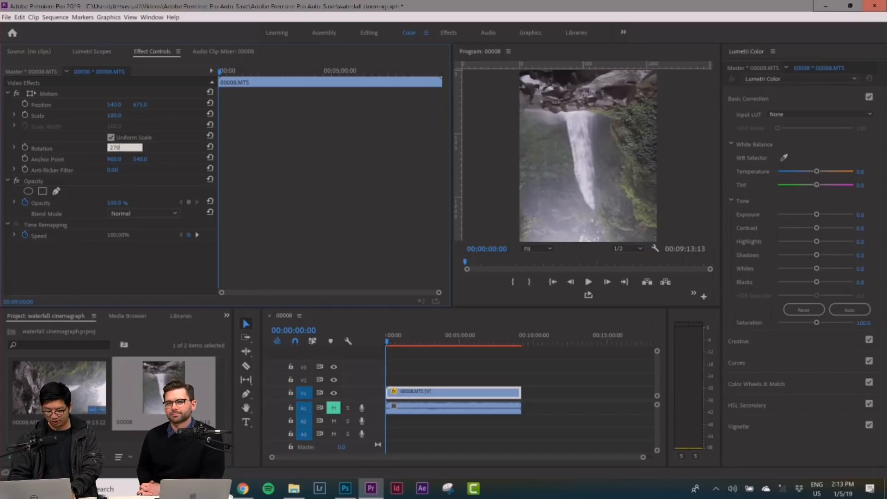
{"action": "key", "text": "Return"}
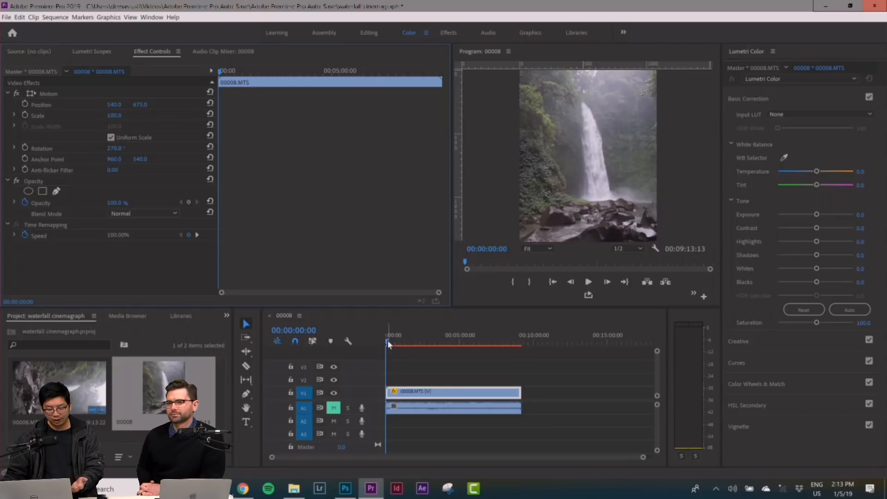
- Cut away the video clip's opening up to 00:00:40:02 and move the remaining footage to the start of the sequence
{"action": "left_click_drag", "start_coordinate": [387, 340], "coordinate": [397, 341]}
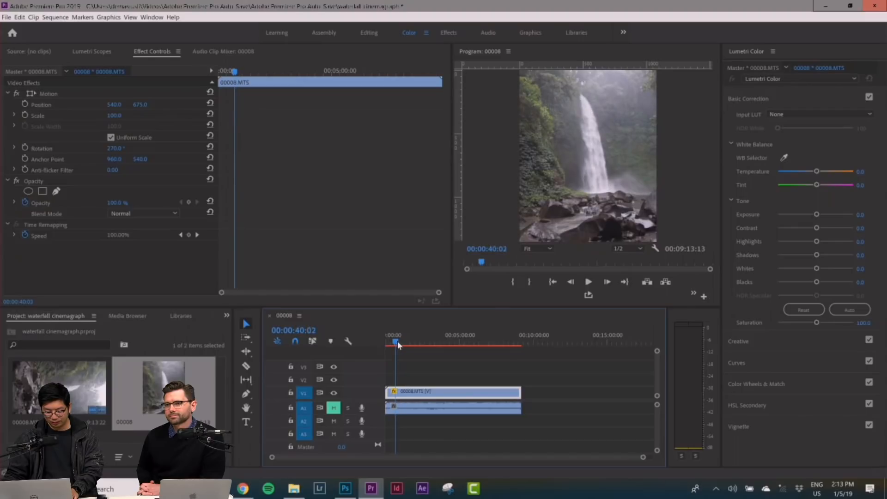
{"action": "left_click", "coordinate": [246, 366]}
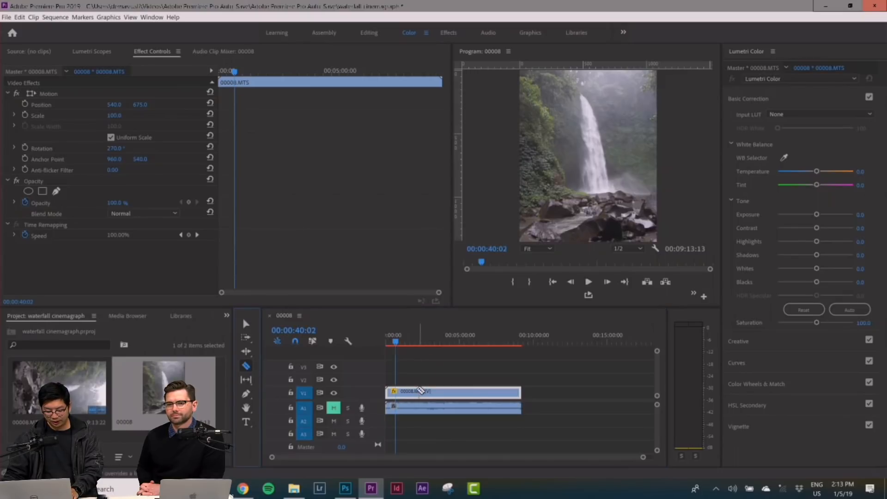
{"action": "left_click", "coordinate": [396, 391]}
{"action": "key", "text": "v"}
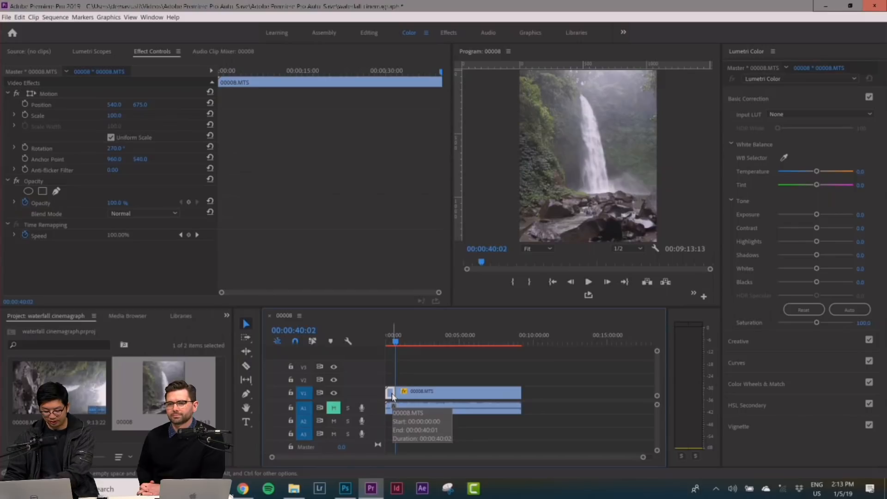
{"action": "key", "text": "Delete"}
{"action": "left_click_drag", "start_coordinate": [442, 397], "coordinate": [432, 397]}
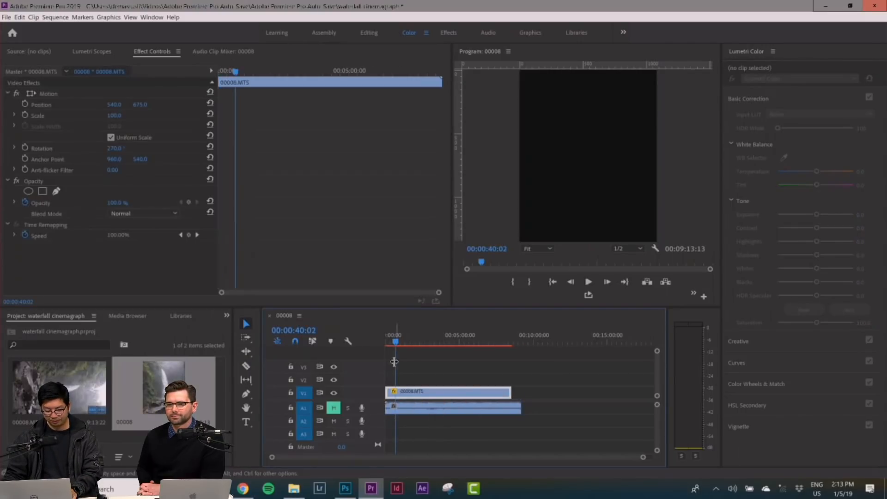
- Return the playhead to the start of the sequence
{"action": "left_click_drag", "start_coordinate": [398, 344], "coordinate": [379, 346]}
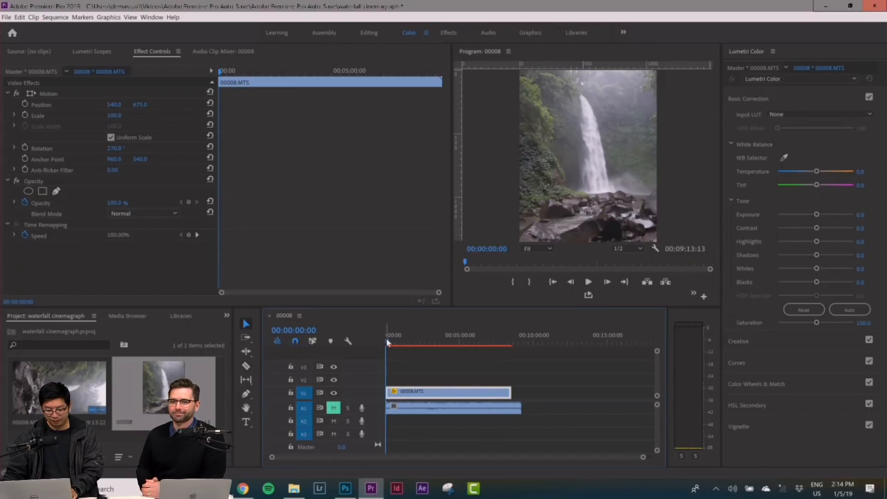
{"action": "left_click", "coordinate": [389, 341]}
{"action": "left_click_drag", "start_coordinate": [390, 342], "coordinate": [385, 342]}
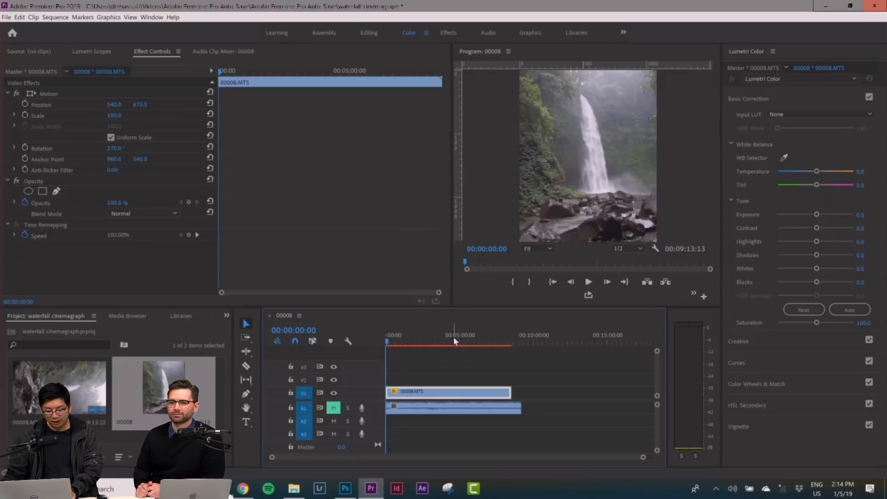
{"action": "mouse_move", "coordinate": [387, 342]}
{"action": "left_mouse_down"}
{"action": "mouse_move", "coordinate": [403, 341]}
{"action": "mouse_move", "coordinate": [386, 344]}
{"action": "left_mouse_up"}
- Split the video clip at 00:00:15:00 and delete all video footage after the cut
{"action": "left_click", "coordinate": [310, 331]}
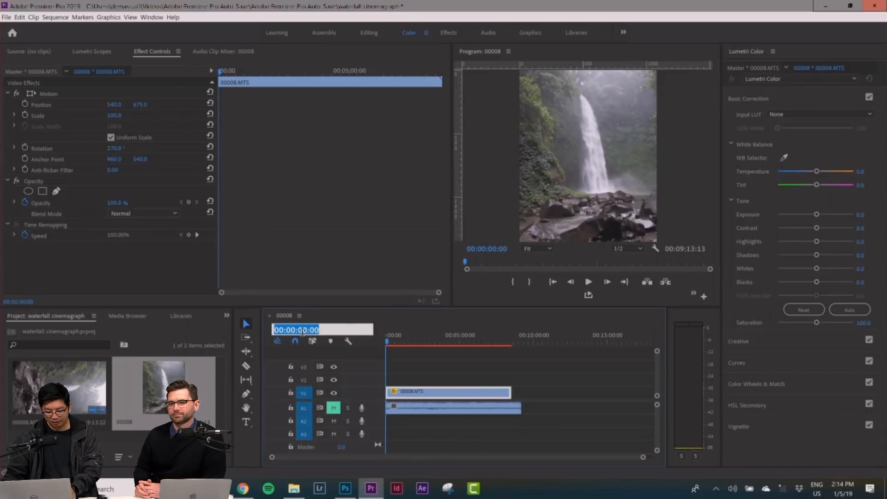
{"action": "type", "text": "15:00"}
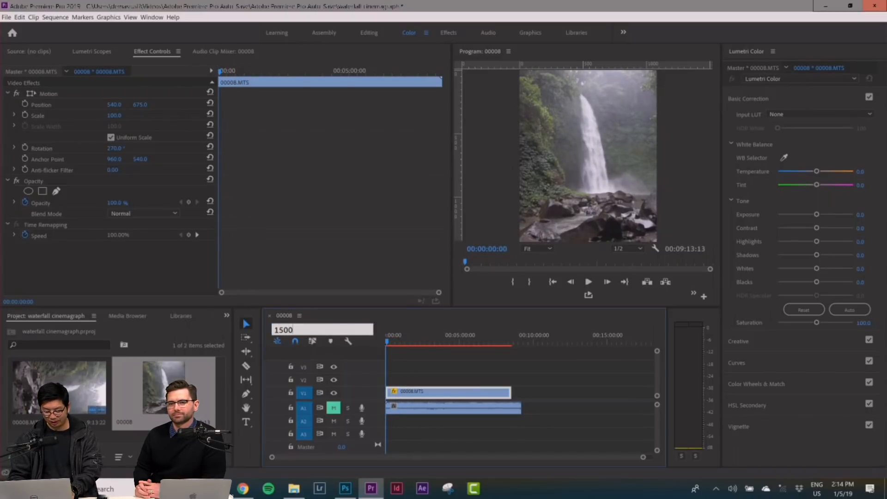
{"action": "key", "text": "Return"}
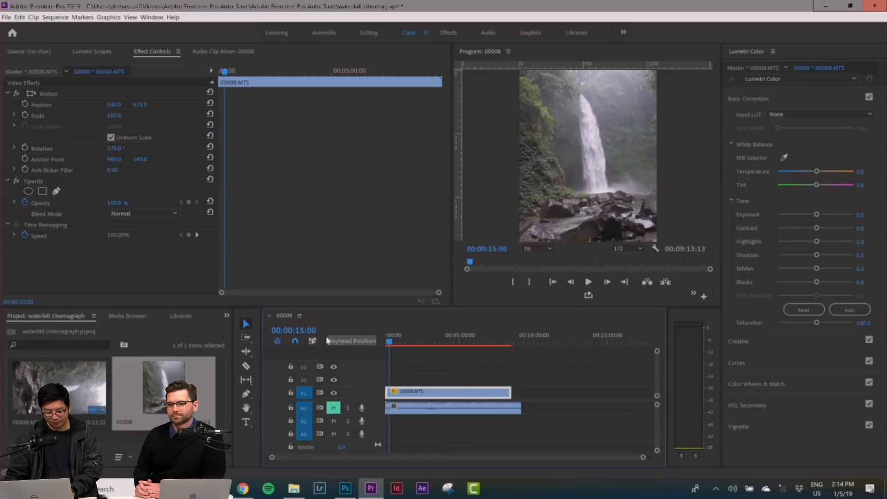
{"action": "left_click", "coordinate": [245, 365]}
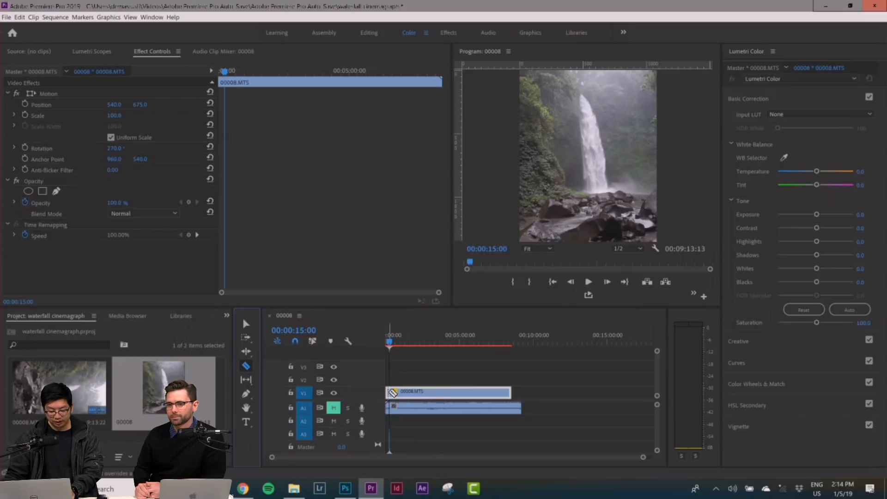
{"action": "left_click", "coordinate": [389, 393]}
{"action": "left_click", "coordinate": [246, 324]}
{"action": "left_click", "coordinate": [422, 392]}
{"action": "key", "text": "Delete"}
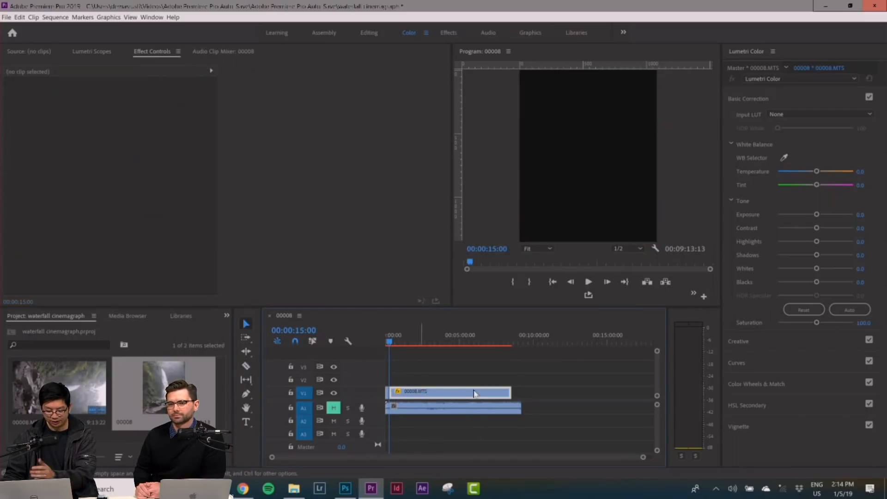
{"action": "key", "text": "Delete"}
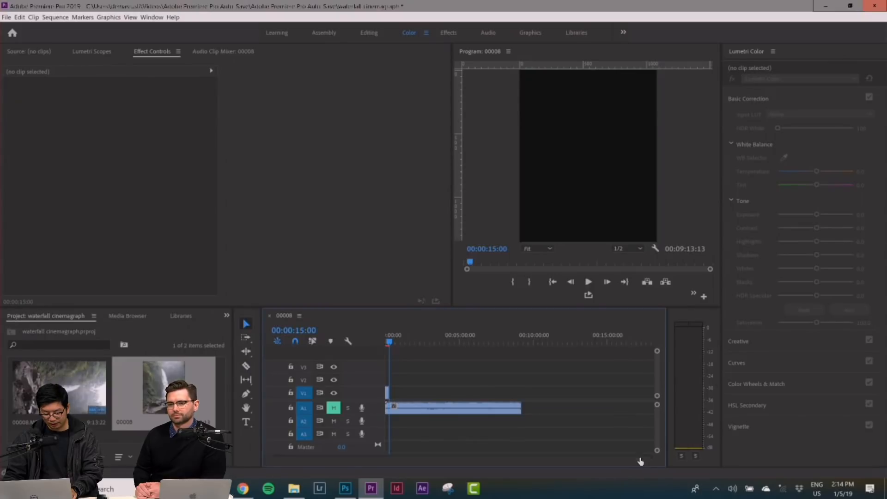
- Split the audio clip at 00:00:26:23, delete the part before the cut and move the remaining audio to the start of the sequence
{"action": "left_click", "coordinate": [424, 412]}
{"action": "left_click_drag", "start_coordinate": [653, 459], "coordinate": [535, 459]}
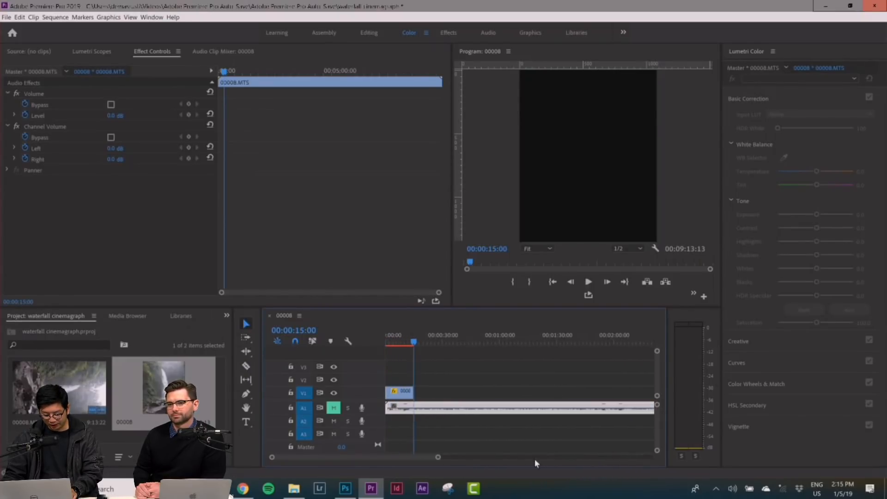
{"action": "left_click_drag", "start_coordinate": [414, 344], "coordinate": [437, 344]}
{"action": "left_click_drag", "start_coordinate": [438, 457], "coordinate": [429, 458]}
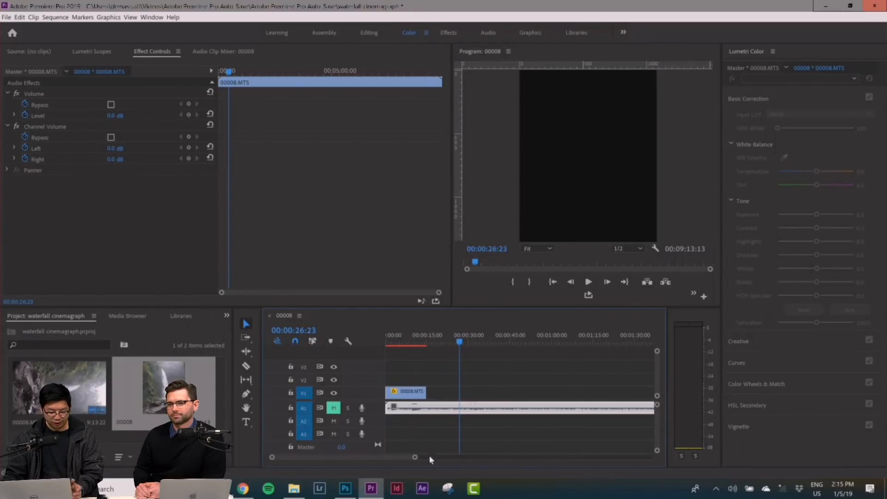
{"action": "left_click", "coordinate": [473, 421]}
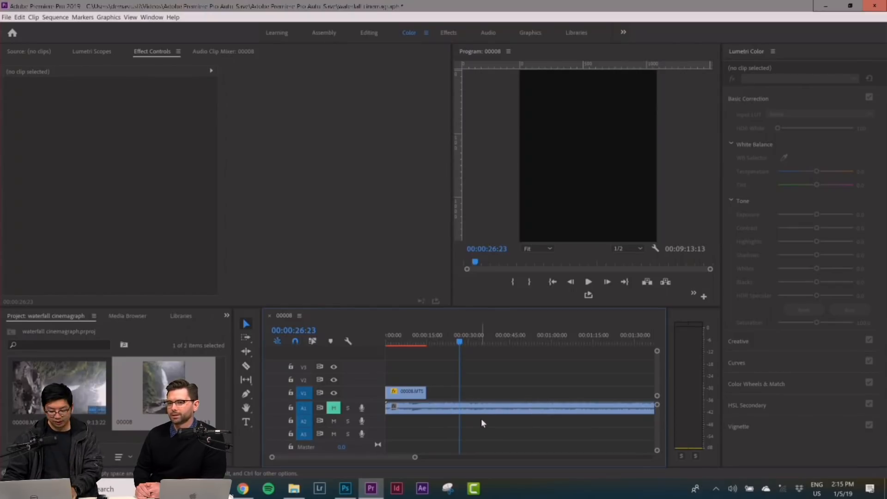
{"action": "left_click", "coordinate": [246, 366]}
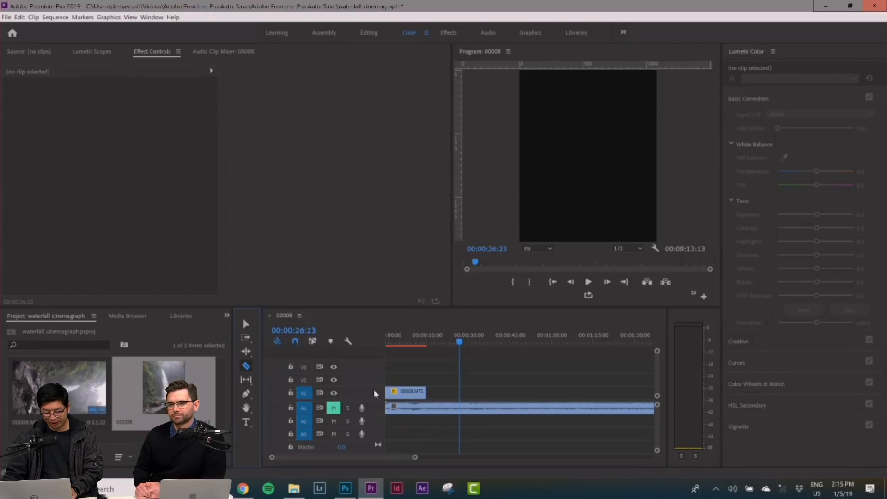
{"action": "left_click", "coordinate": [461, 408]}
{"action": "key", "text": "v"}
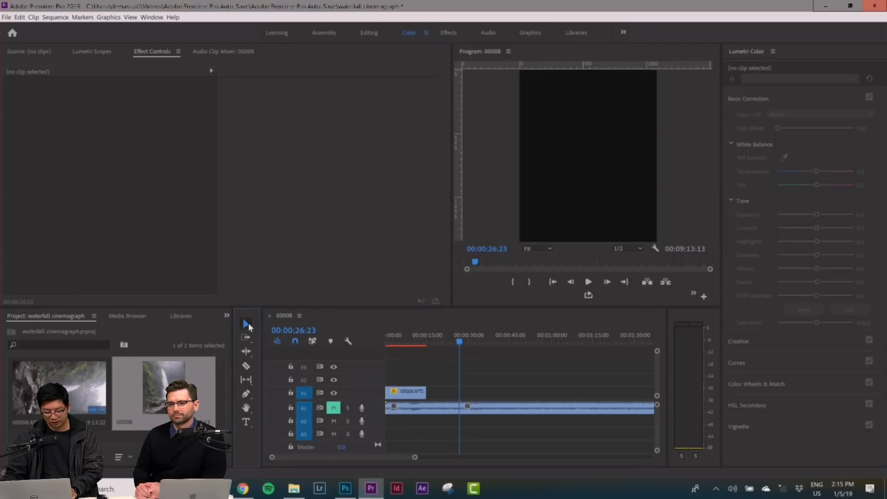
{"action": "left_click", "coordinate": [418, 416]}
{"action": "key", "text": "Delete"}
{"action": "left_click_drag", "start_coordinate": [511, 415], "coordinate": [440, 409]}
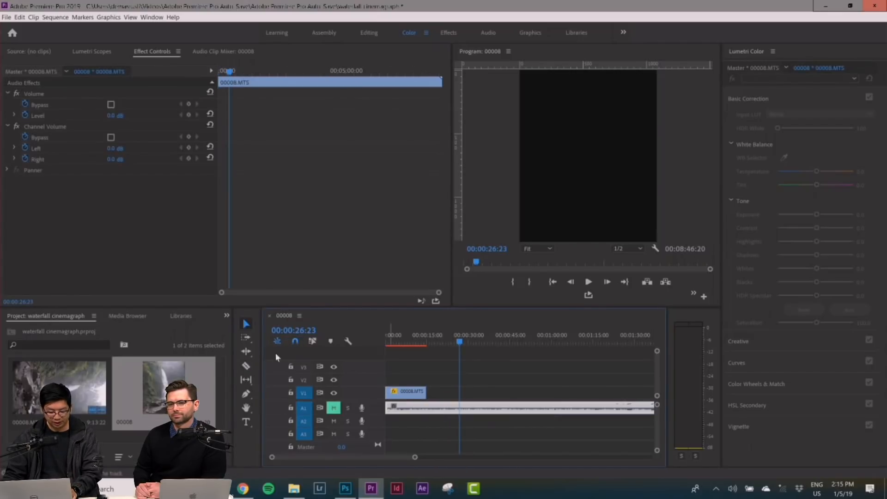
- Split the audio clip where the video clip ends and delete all audio after the cut
{"action": "left_click", "coordinate": [426, 408]}
{"action": "key", "text": "v"}
{"action": "left_click", "coordinate": [508, 412]}
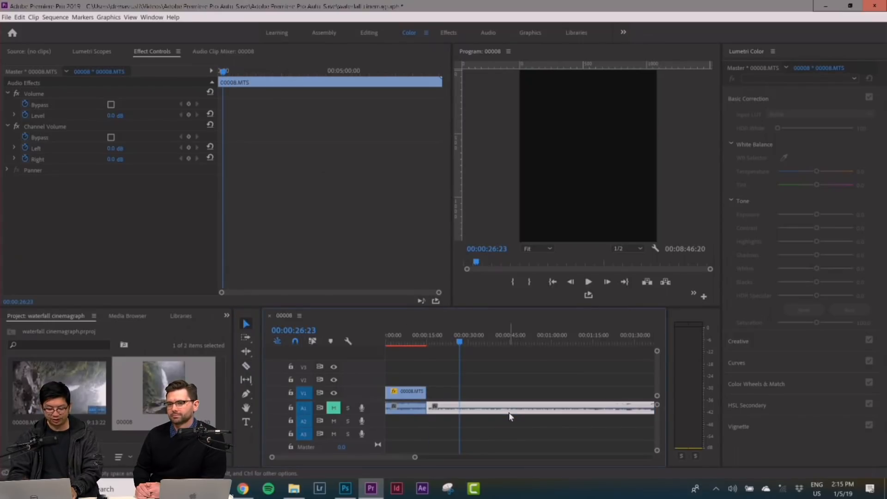
{"action": "key", "text": "Delete"}
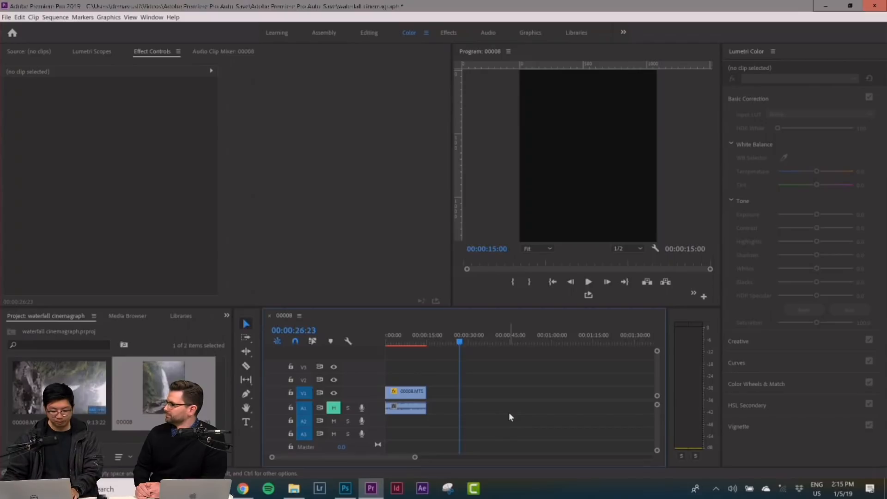
- Turn on looped playback and play the sequence from its start and again across the loop point near its end
{"action": "left_click_drag", "start_coordinate": [414, 457], "coordinate": [277, 456]}
{"action": "left_click_drag", "start_coordinate": [404, 339], "coordinate": [354, 334]}
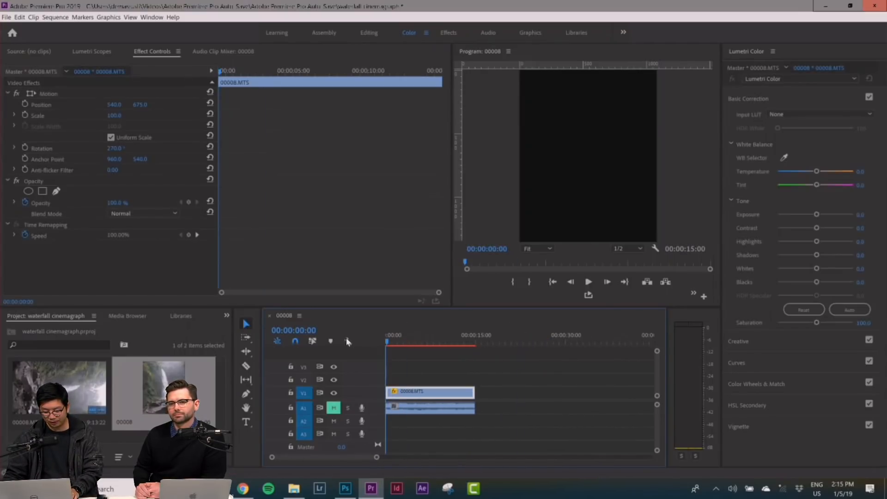
{"action": "left_click", "coordinate": [588, 295]}
{"action": "key", "text": "space"}
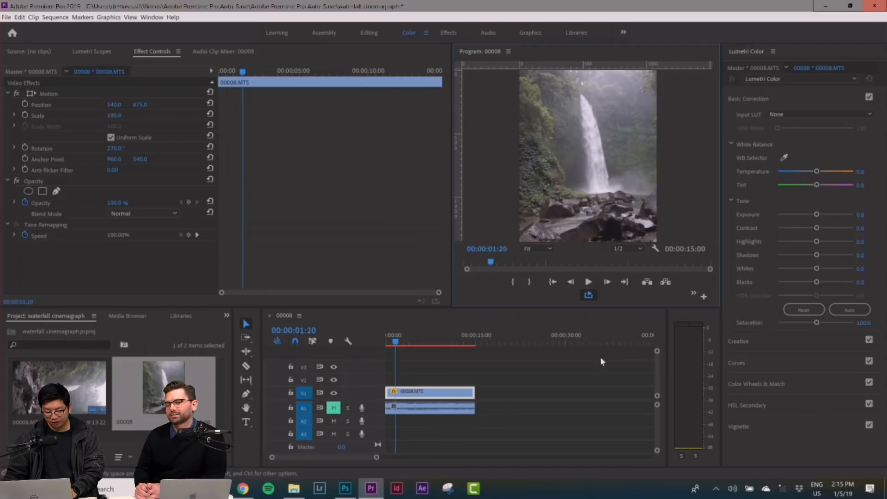
{"action": "left_click", "coordinate": [470, 341]}
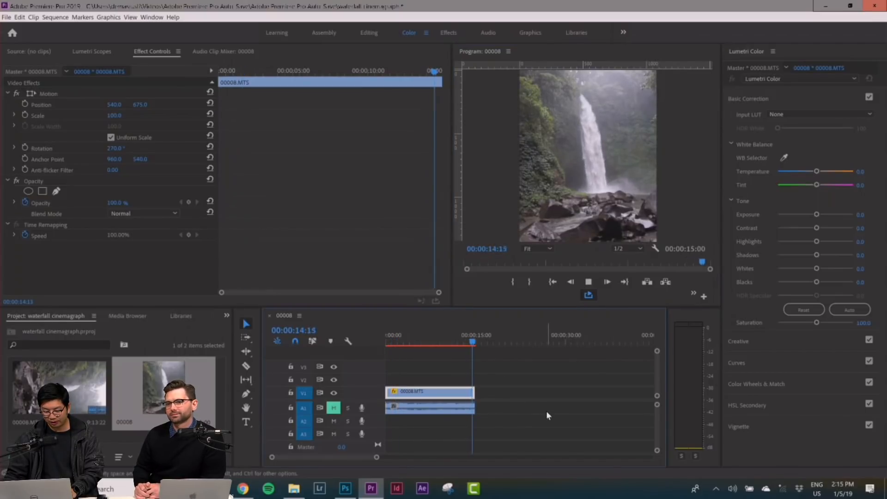
{"action": "left_click_drag", "start_coordinate": [393, 342], "coordinate": [373, 341]}
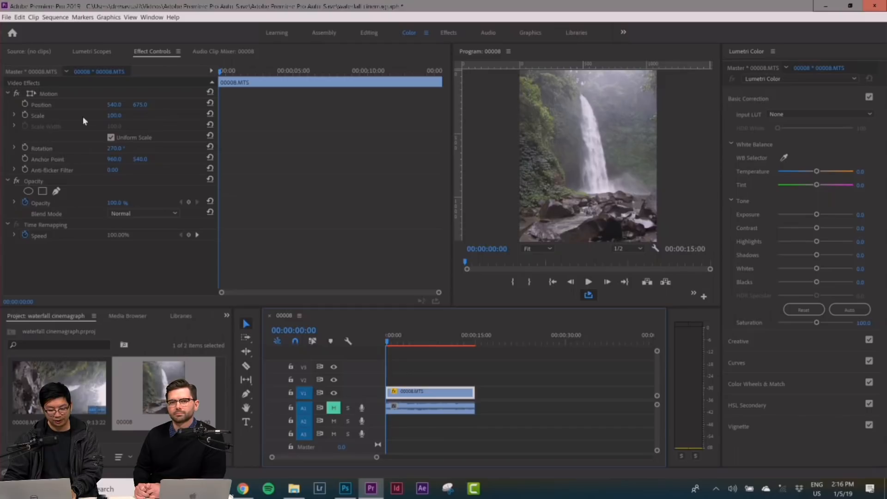
- Set the waterfall video clip's scale to 110
{"action": "left_click", "coordinate": [114, 115]}
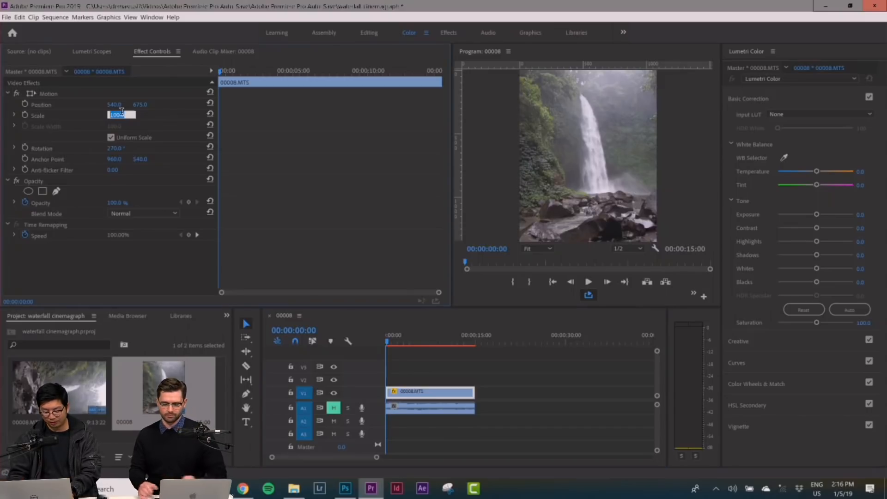
{"action": "type", "text": "110"}
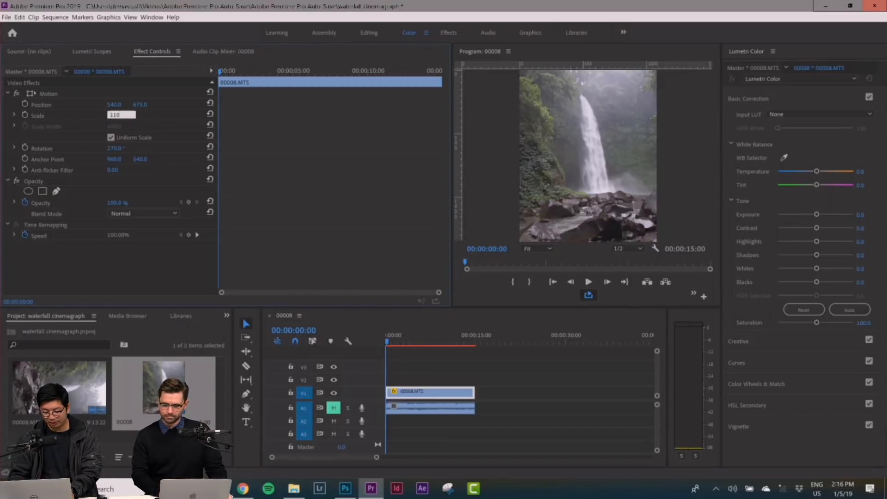
{"action": "key", "text": "Return"}
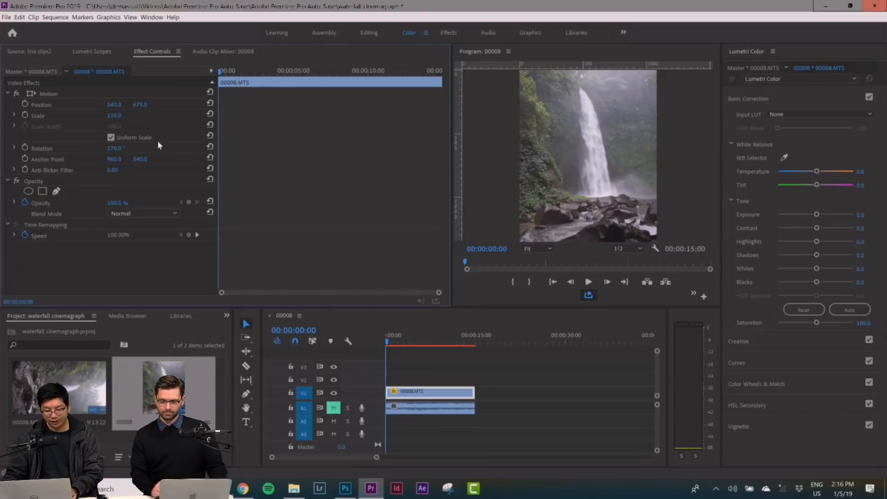
- Reposition the waterfall clip slightly left and down in the frame, to about 515, 749
{"action": "left_click", "coordinate": [593, 185]}
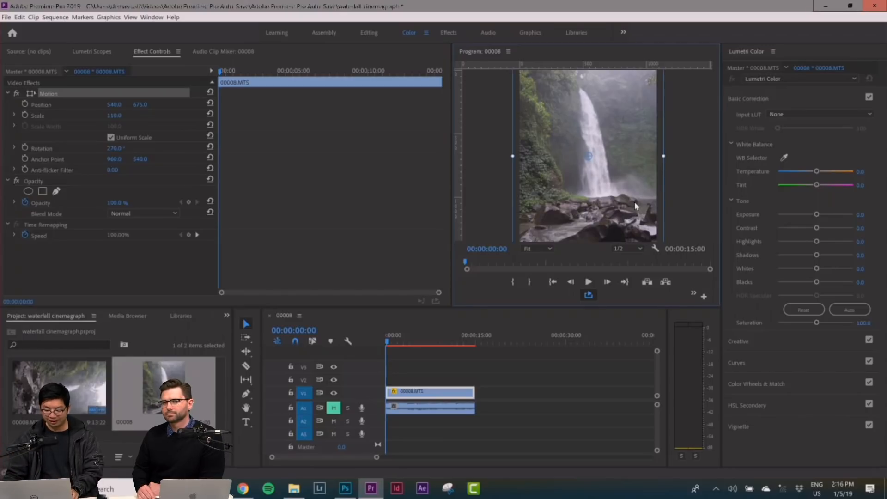
{"action": "left_click_drag", "start_coordinate": [621, 222], "coordinate": [615, 219]}
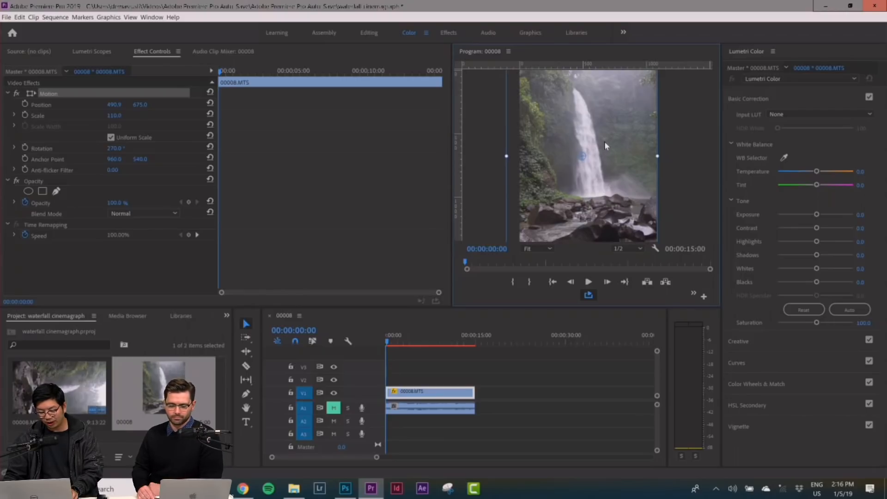
{"action": "left_click_drag", "start_coordinate": [609, 140], "coordinate": [606, 150]}
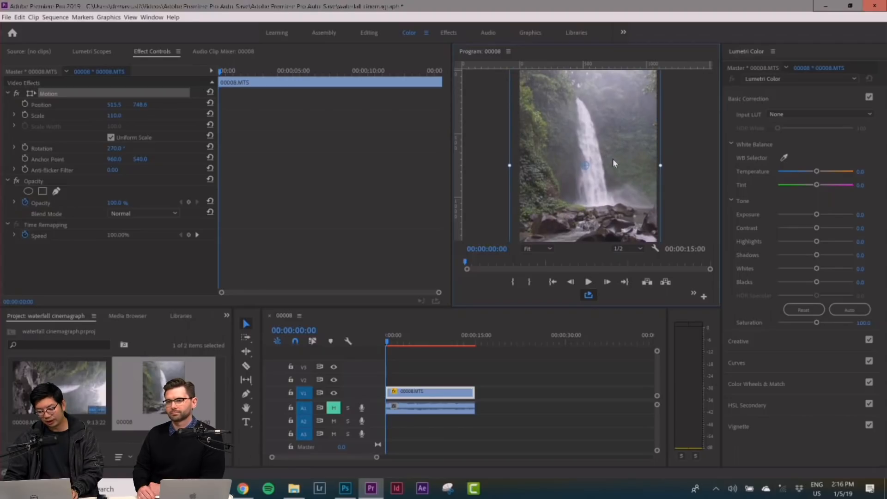
{"action": "left_click", "coordinate": [680, 162]}
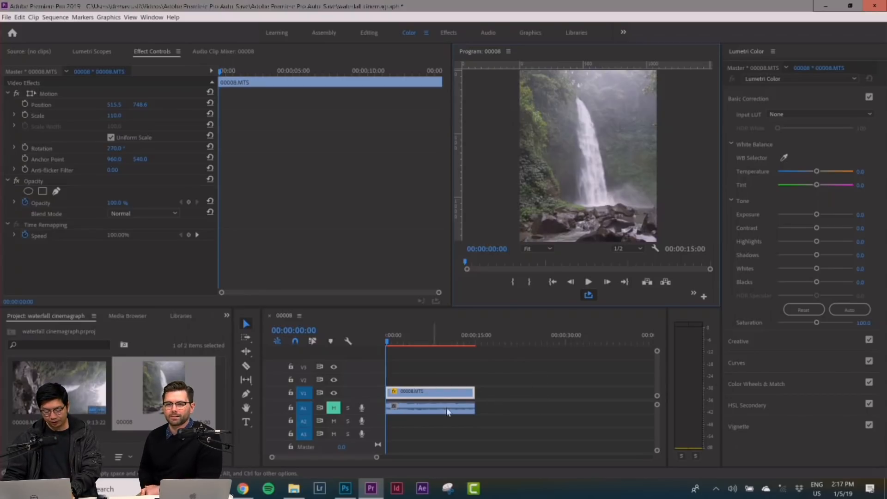
- Trim the end of the clip to 00:00:10:00 and move the video up to track V2
{"action": "mouse_move", "coordinate": [387, 343]}
{"action": "left_mouse_down"}
{"action": "mouse_move", "coordinate": [414, 341]}
{"action": "mouse_move", "coordinate": [380, 342]}
{"action": "mouse_move", "coordinate": [427, 342]}
{"action": "mouse_move", "coordinate": [378, 342]}
{"action": "left_mouse_up"}
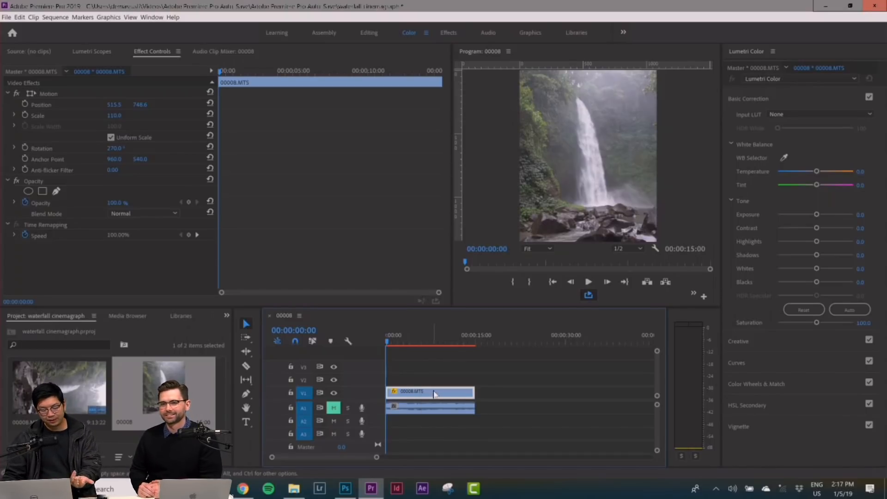
{"action": "left_click", "coordinate": [316, 329]}
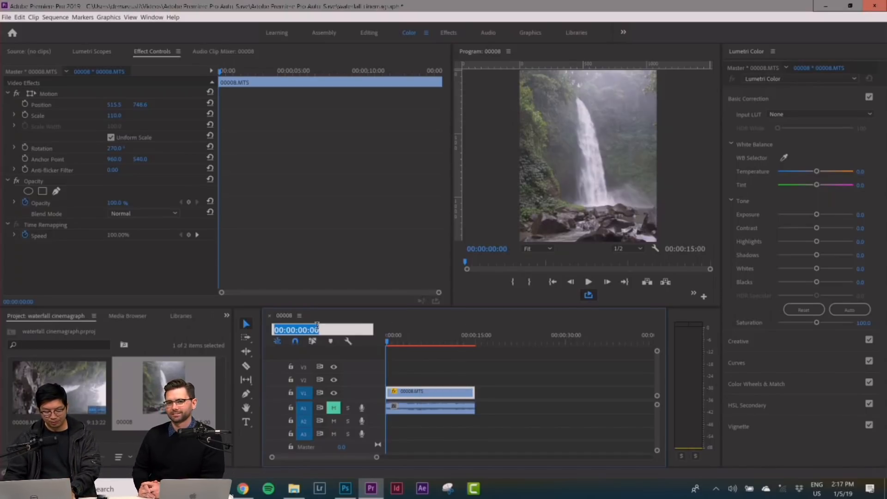
{"action": "type", "text": "1000"}
{"action": "key", "text": "Return"}
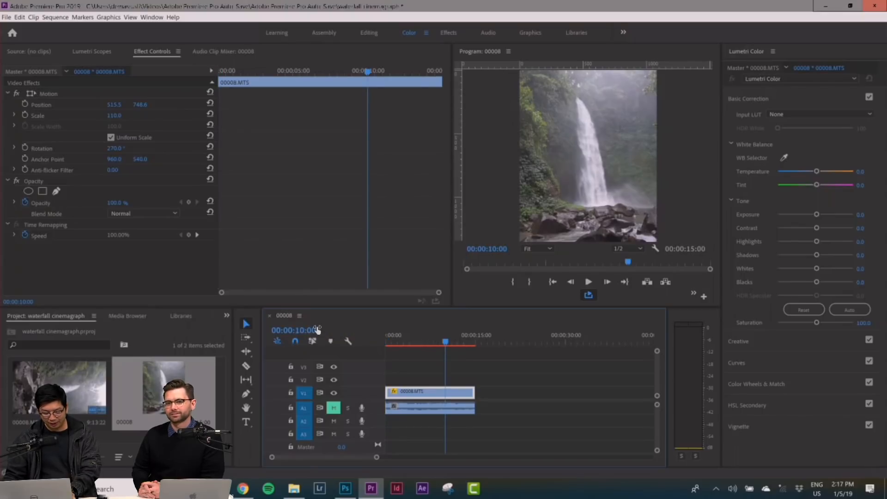
{"action": "left_click_drag", "start_coordinate": [474, 394], "coordinate": [409, 384]}
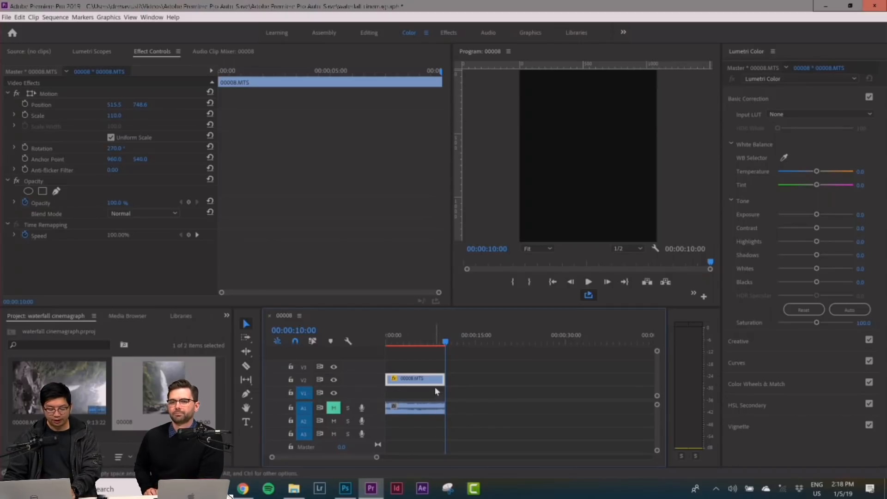
- Trim the first two seconds off the video clip on V2 and move the remainder to the start of the sequence
{"action": "left_click", "coordinate": [309, 331]}
{"action": "type", "text": "200"}
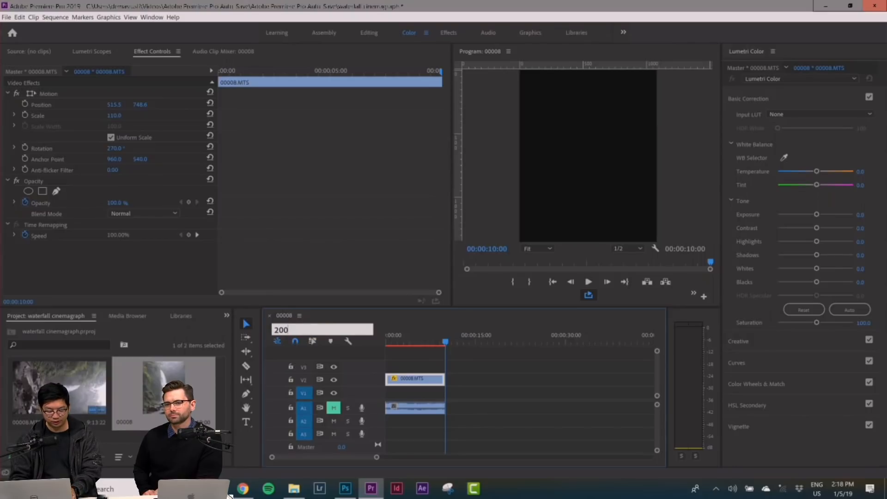
{"action": "key", "text": "Return"}
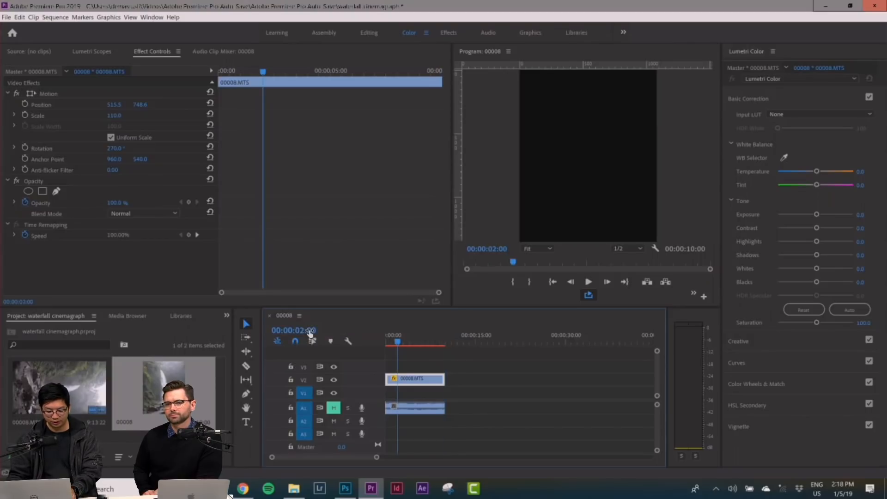
{"action": "mouse_move", "coordinate": [389, 379]}
{"action": "left_mouse_down"}
{"action": "mouse_move", "coordinate": [414, 379]}
{"action": "mouse_move", "coordinate": [403, 381]}
{"action": "left_mouse_up"}
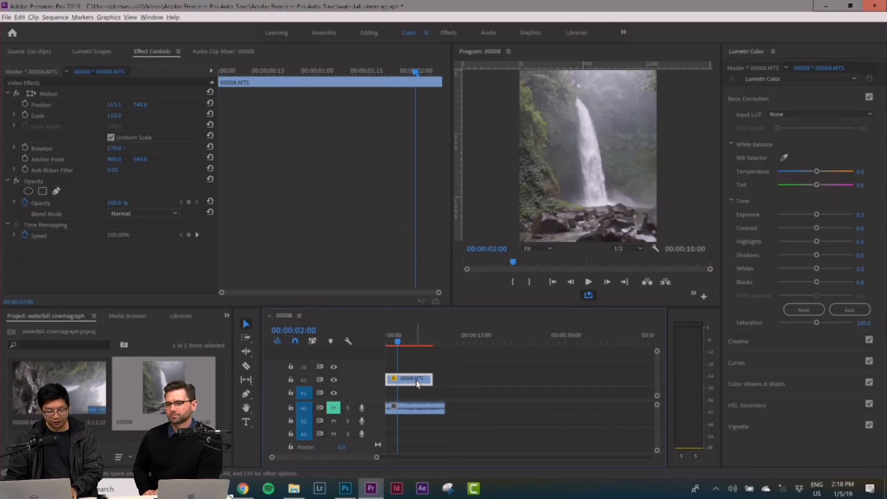
- Duplicate the V2 video clip and place the copy on V1, starting right where the original ends
{"action": "left_click_drag", "start_coordinate": [415, 385], "coordinate": [472, 386]}
{"action": "left_click", "coordinate": [470, 395]}
{"action": "left_click_drag", "start_coordinate": [469, 396], "coordinate": [466, 396]}
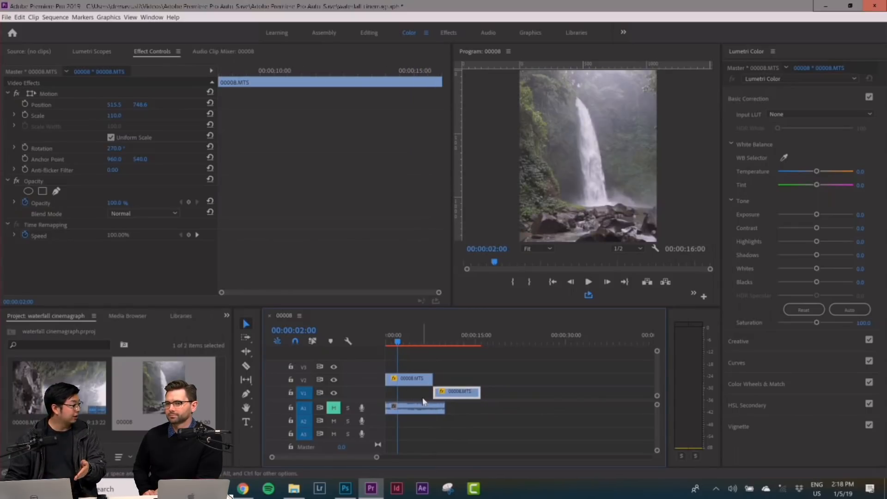
- Make the duplicate clip on V1 run from 00:00:06:00 to 00:00:08:00, and trim the audio to end with the V2 clip
{"action": "left_click", "coordinate": [291, 329]}
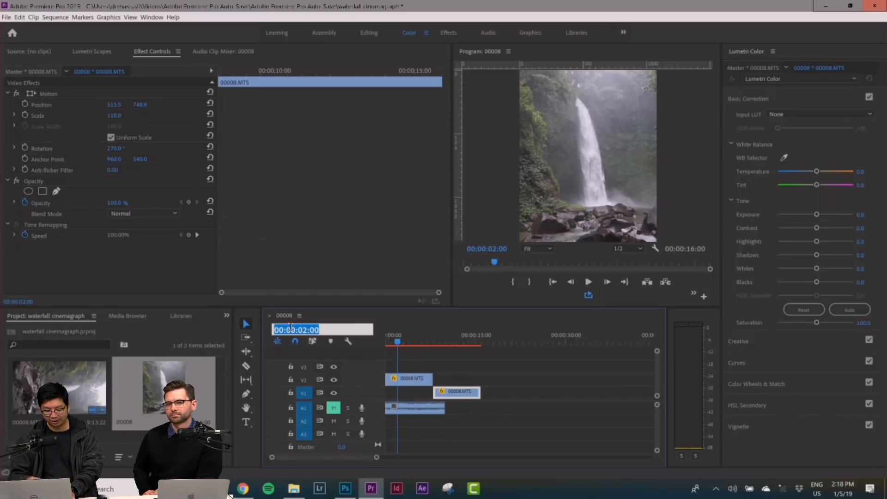
{"action": "type", "text": "600"}
{"action": "key", "text": "Return"}
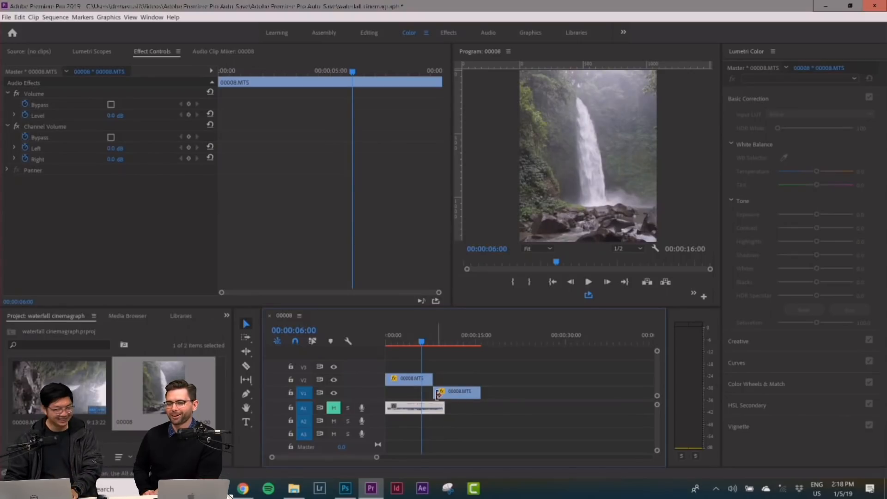
{"action": "left_click_drag", "start_coordinate": [437, 393], "coordinate": [422, 393]}
{"action": "left_click_drag", "start_coordinate": [478, 391], "coordinate": [433, 409]}
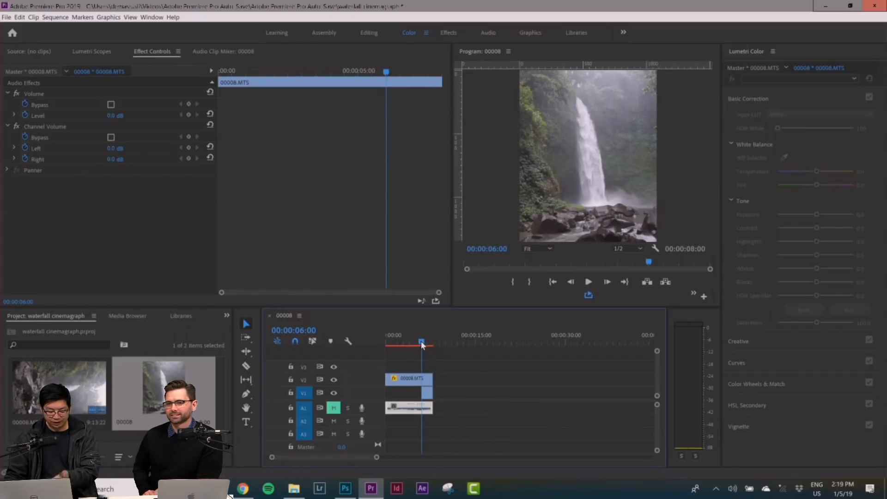
- Add a 100% opacity keyframe to the V2 video clip at 00:00:06:00
{"action": "key", "text": "Left"}
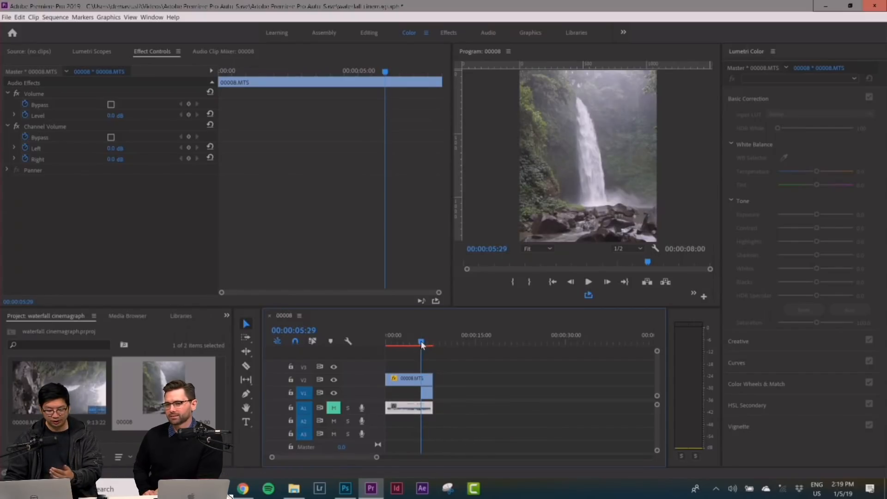
{"action": "mouse_move", "coordinate": [420, 341]}
{"action": "left_mouse_down"}
{"action": "mouse_move", "coordinate": [391, 342]}
{"action": "mouse_move", "coordinate": [428, 341]}
{"action": "mouse_move", "coordinate": [389, 341]}
{"action": "mouse_move", "coordinate": [420, 339]}
{"action": "left_mouse_up"}
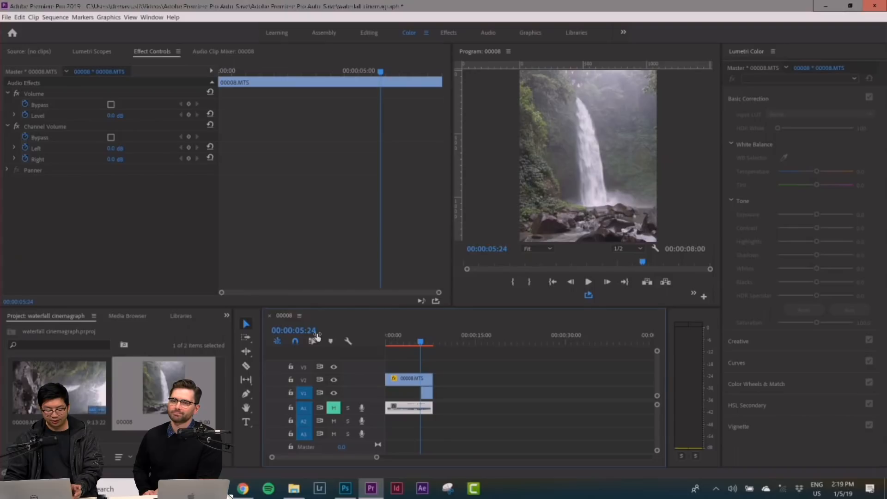
{"action": "left_click", "coordinate": [293, 330]}
{"action": "type", "text": "600"}
{"action": "key", "text": "Return"}
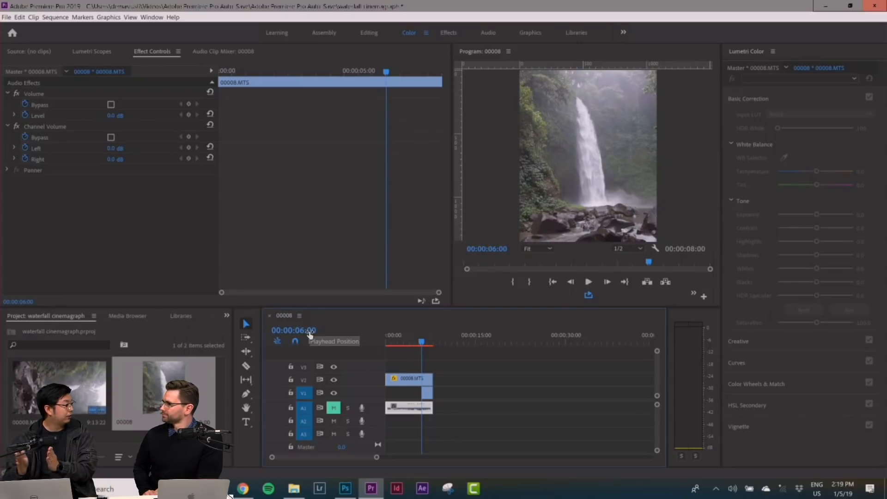
{"action": "left_click", "coordinate": [405, 378]}
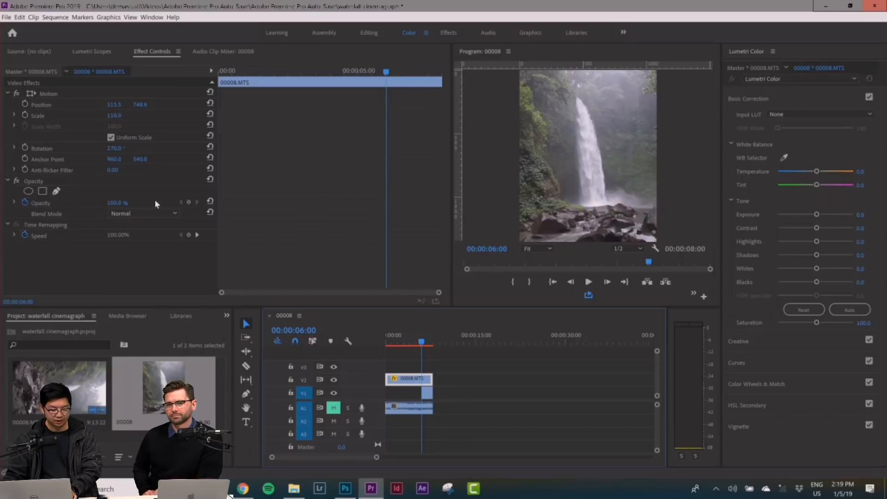
{"action": "left_click", "coordinate": [189, 203]}
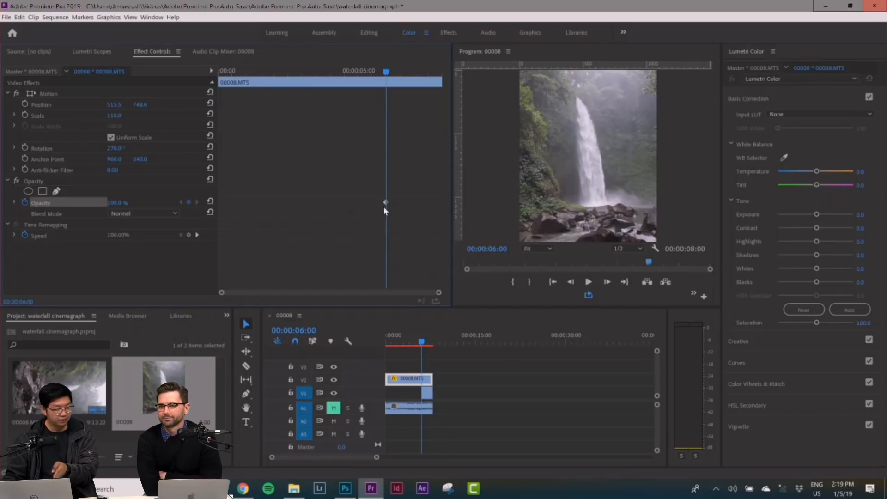
- Add a 0% opacity keyframe to the V2 video clip at its end, 00:00:08:00
{"action": "left_click_drag", "start_coordinate": [386, 72], "coordinate": [448, 73]}
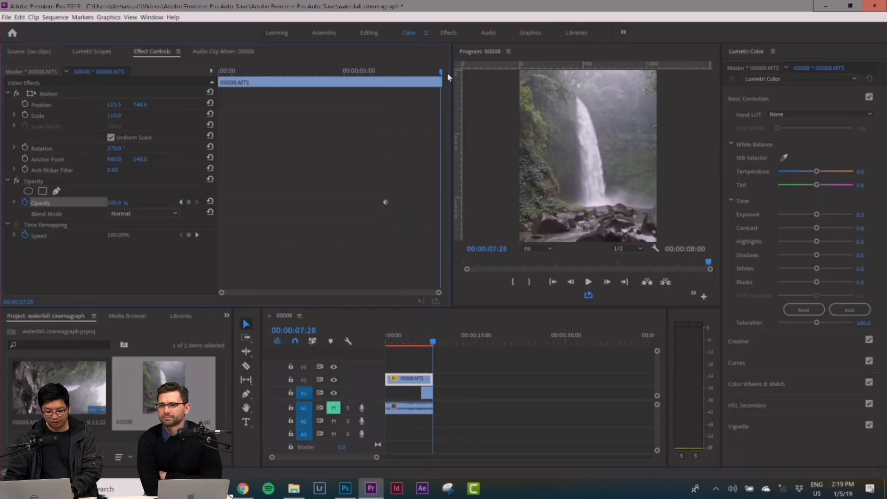
{"action": "key", "text": "Right"}
{"action": "key", "text": "Right"}
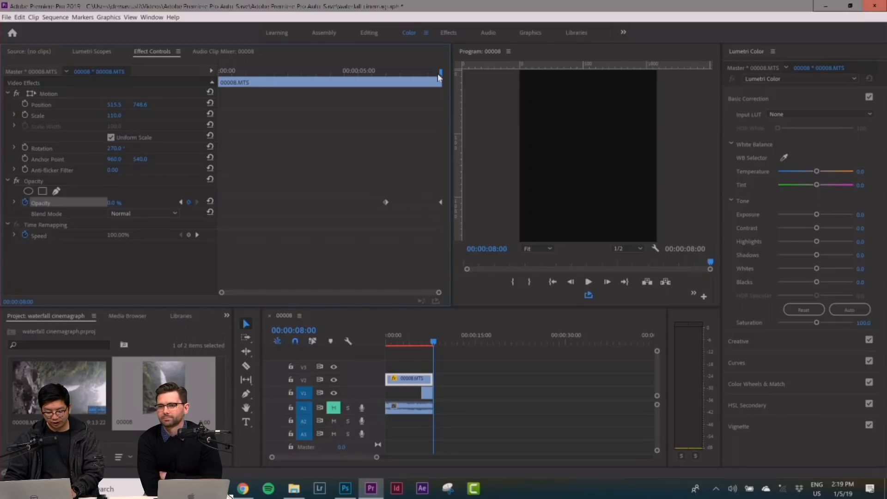
{"action": "mouse_move", "coordinate": [442, 72]}
{"action": "left_mouse_down"}
{"action": "mouse_move", "coordinate": [354, 73]}
{"action": "mouse_move", "coordinate": [442, 74]}
{"action": "left_mouse_up"}
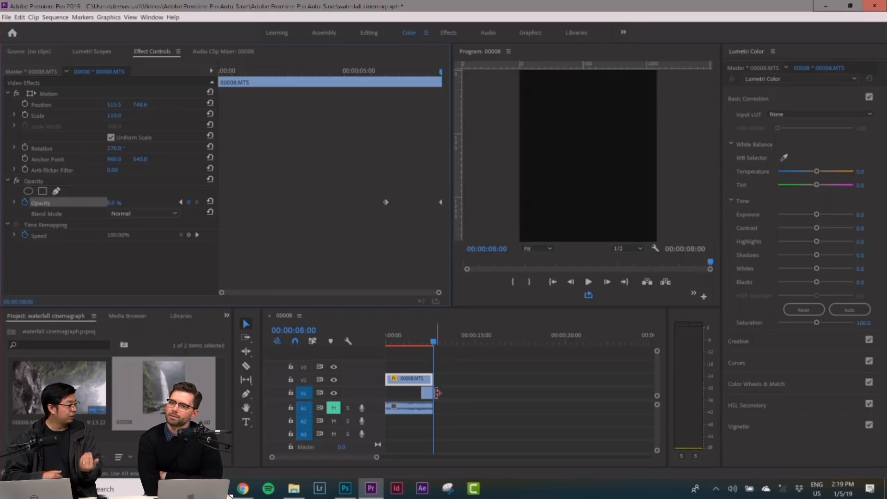
- Play back the sequence to check the looping fade and return the playhead to 00:00:00:00
{"action": "key", "text": "space"}
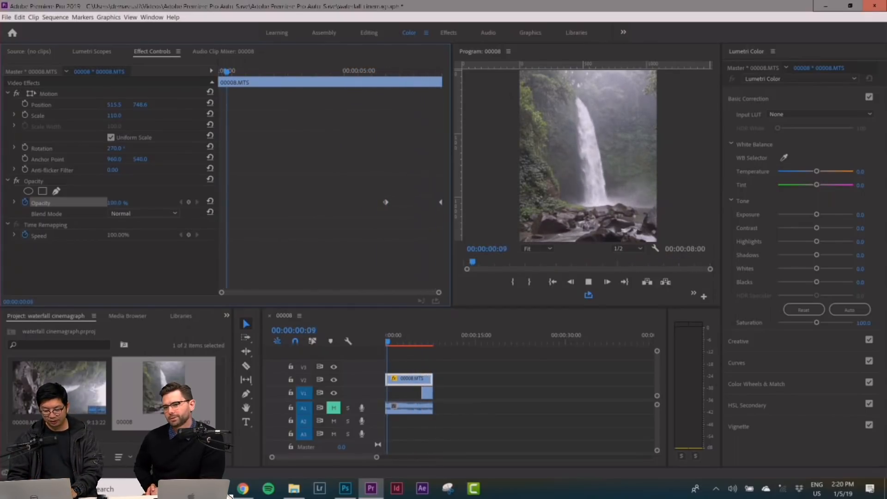
{"action": "key", "text": "space"}
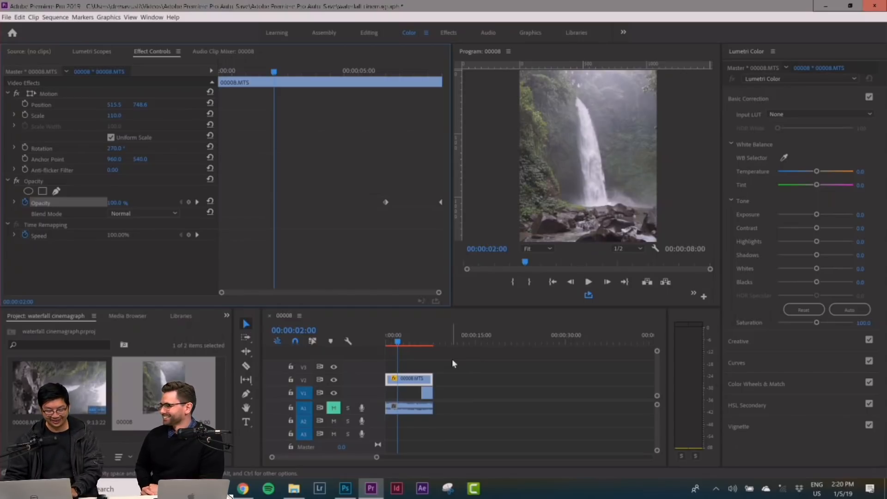
{"action": "mouse_move", "coordinate": [395, 344]}
{"action": "left_mouse_down"}
{"action": "mouse_move", "coordinate": [429, 343]}
{"action": "mouse_move", "coordinate": [386, 344]}
{"action": "left_mouse_up"}
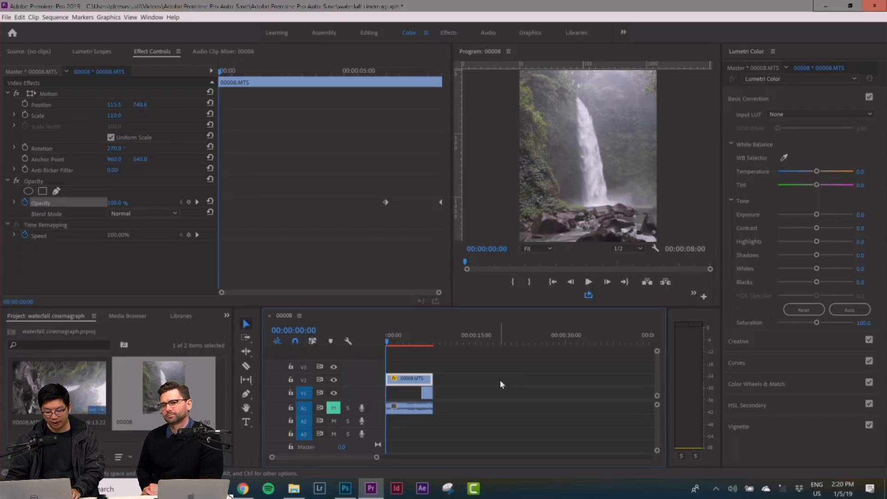
- Create a 1080 x 1350 adjustment layer at 30 fps and place it on V3, spanning the full length of the V2 clip
{"action": "left_click", "coordinate": [433, 368]}
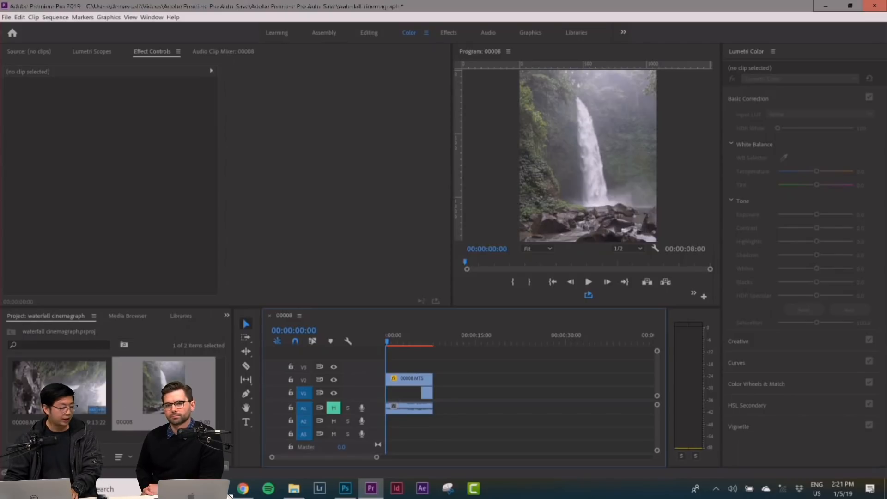
{"action": "left_click", "coordinate": [199, 457]}
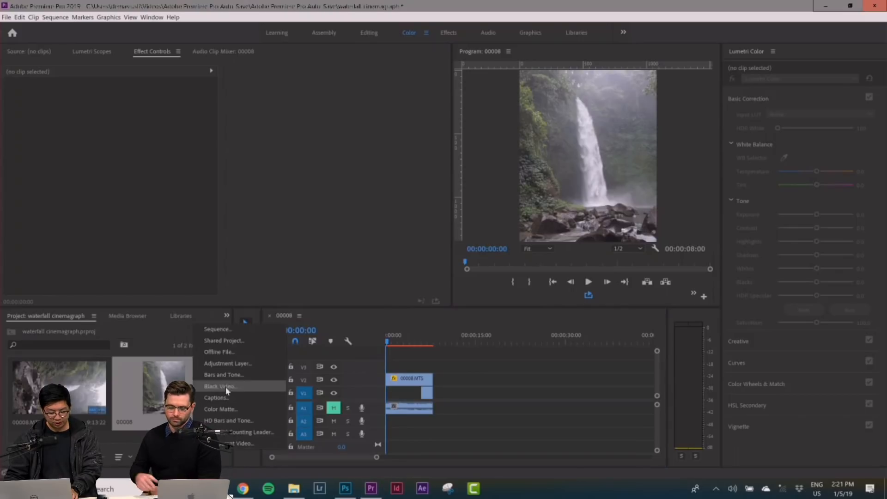
{"action": "left_click", "coordinate": [228, 365]}
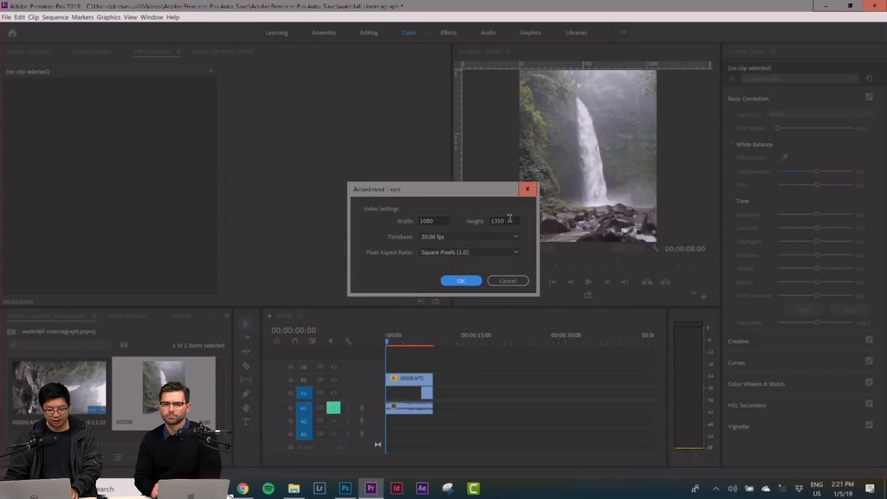
{"action": "left_click", "coordinate": [461, 281]}
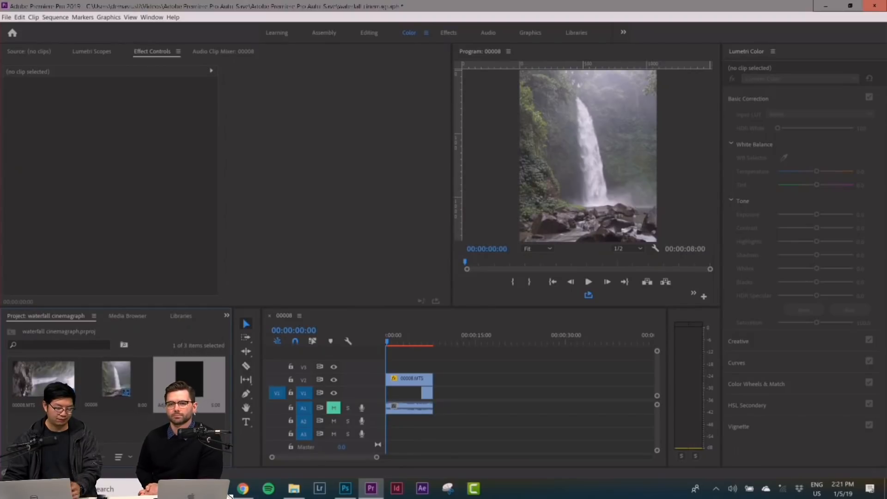
{"action": "left_click_drag", "start_coordinate": [190, 385], "coordinate": [384, 370]}
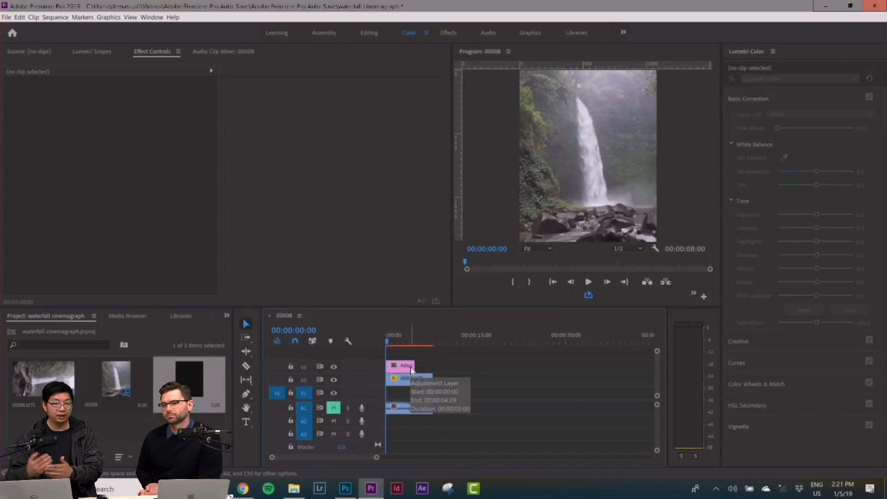
{"action": "left_click_drag", "start_coordinate": [414, 367], "coordinate": [433, 366]}
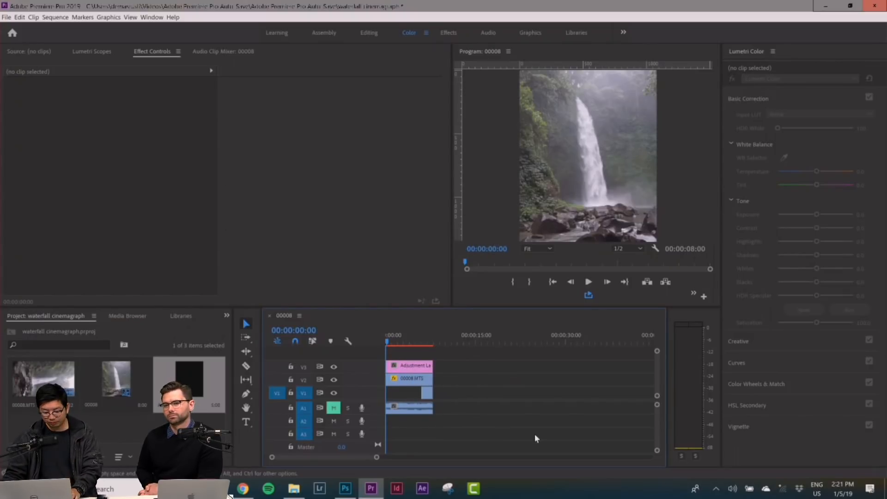
- With the V3 adjustment layer selected, search the effects for "lumetri col" and locate the Lumetri Color effect
{"action": "left_click", "coordinate": [409, 367]}
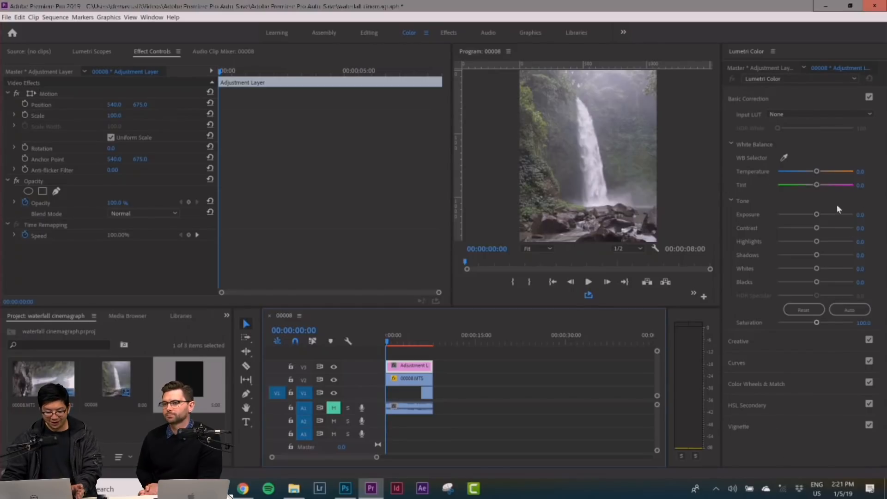
{"action": "left_click", "coordinate": [225, 317]}
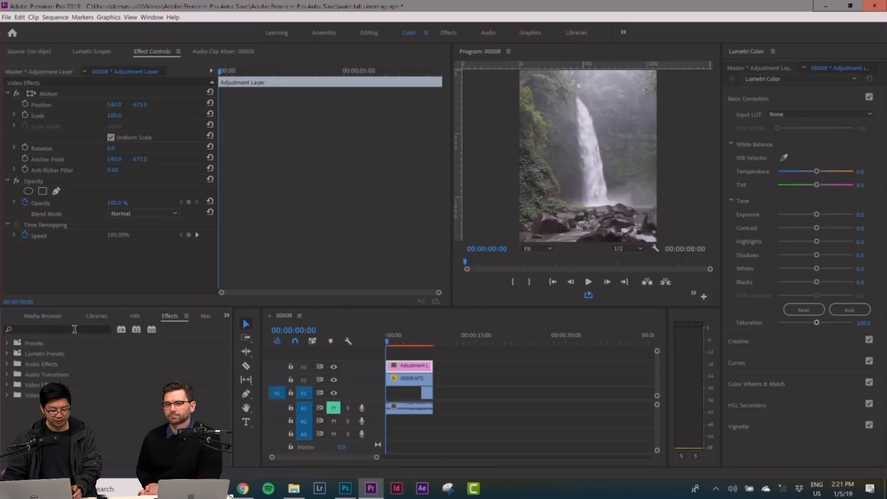
{"action": "type", "text": "lume"}
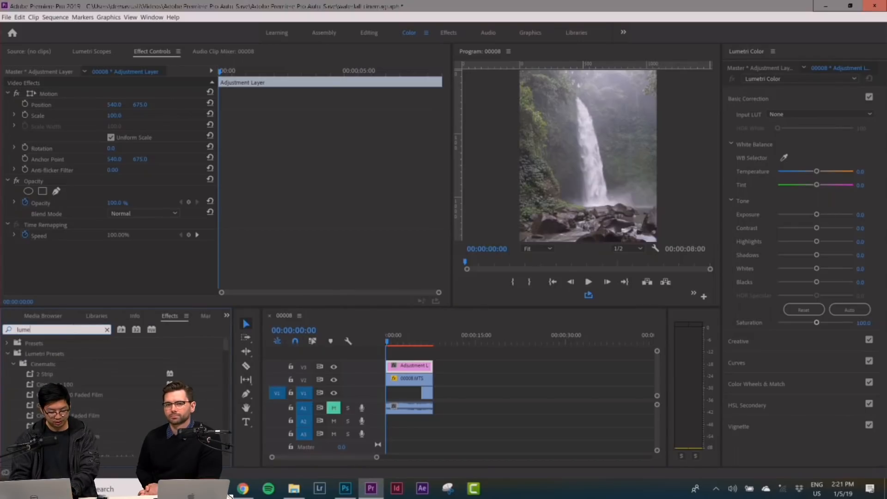
{"action": "type", "text": "tri"}
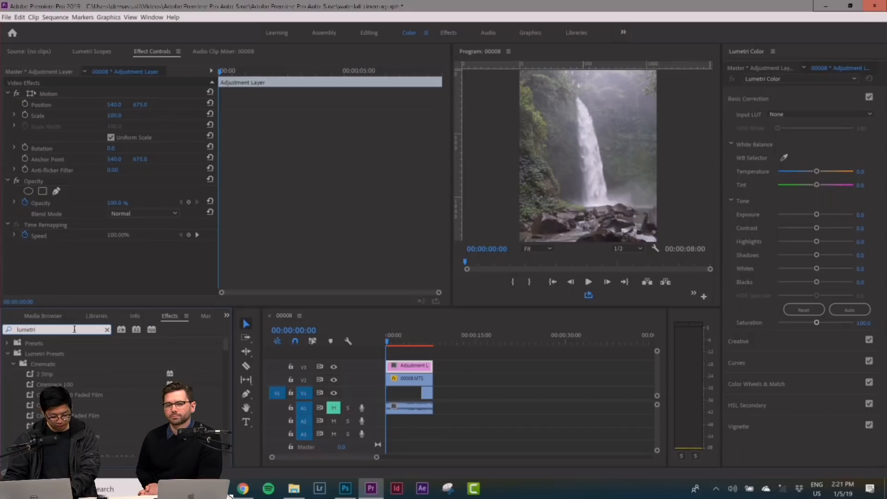
{"action": "scroll", "coordinate": [72, 394], "scroll_direction": "down", "scroll_amount": 6}
{"action": "type", "text": "col"}
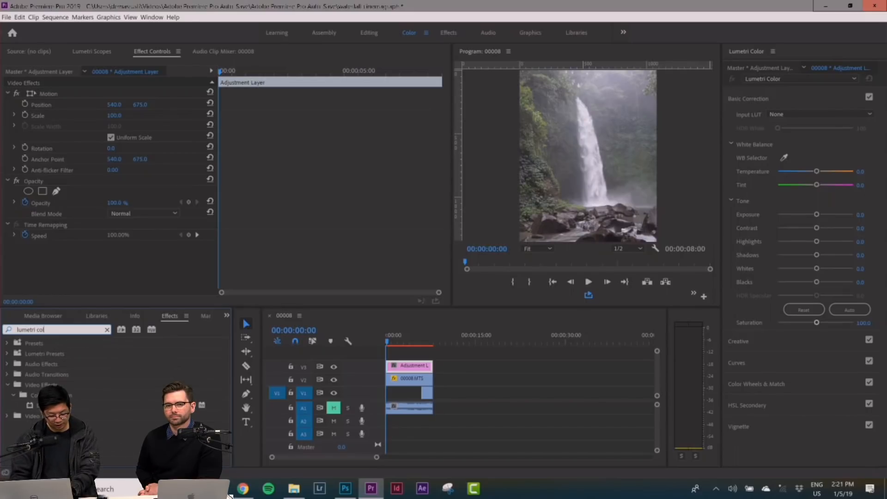
{"action": "left_click", "coordinate": [54, 405]}
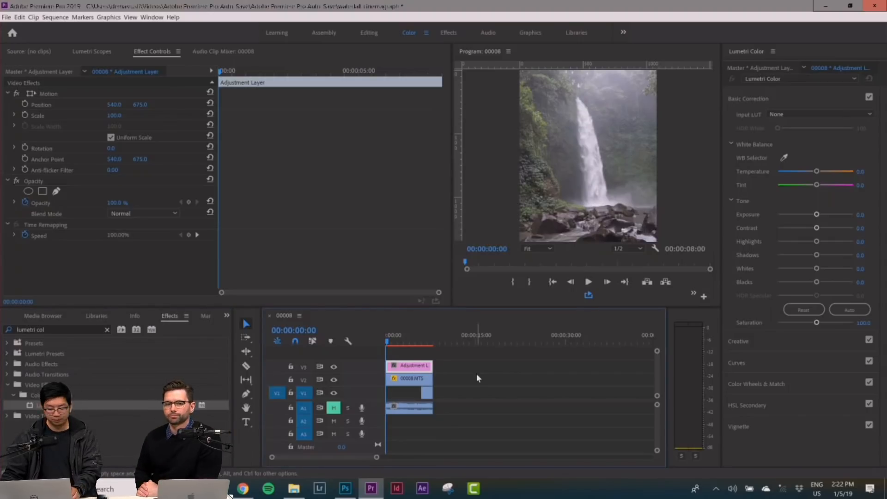
- Set the Lumetri Color exposure of the V3 adjustment layer to -0.2
{"action": "left_click", "coordinate": [403, 354]}
{"action": "left_click", "coordinate": [410, 368]}
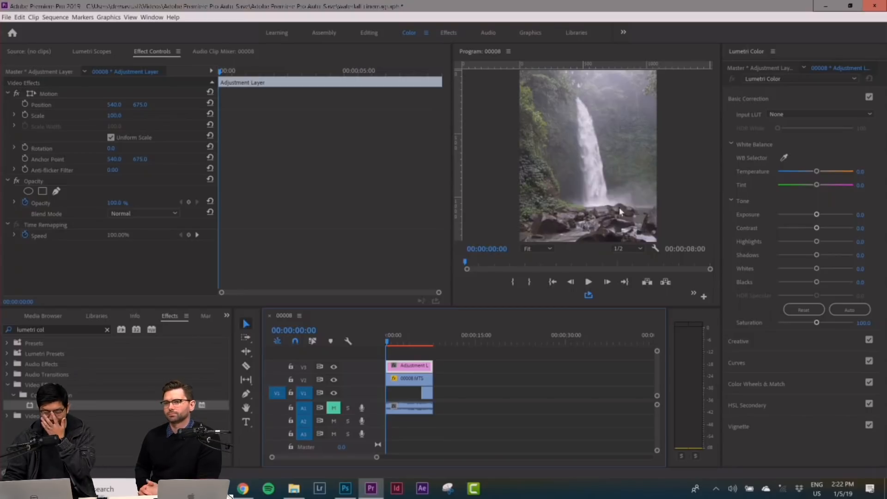
{"action": "left_click_drag", "start_coordinate": [818, 215], "coordinate": [815, 215]}
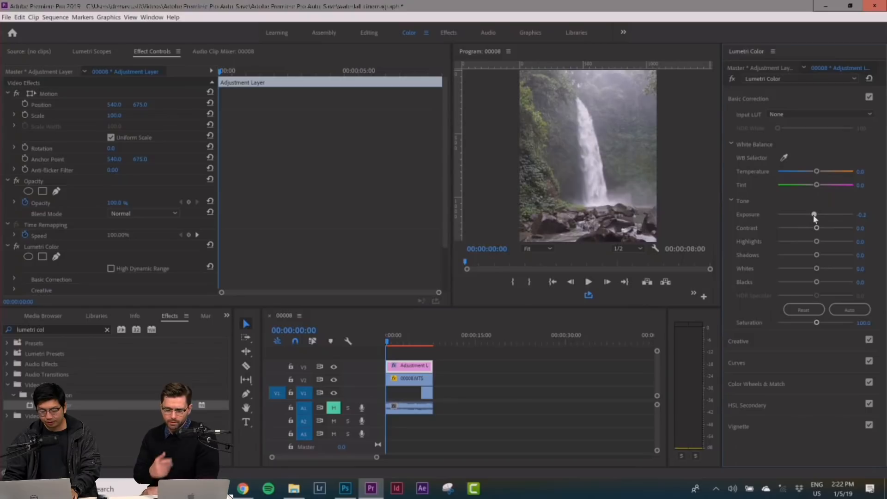
{"action": "left_click", "coordinate": [860, 215]}
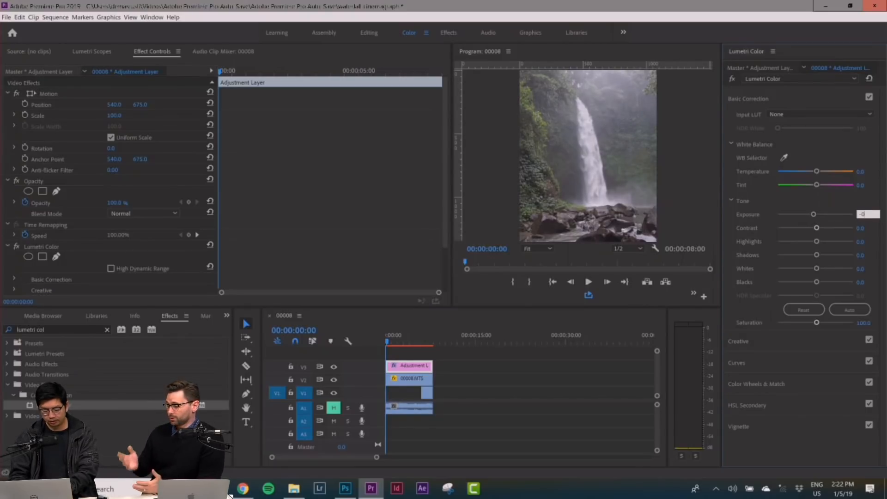
{"action": "key", "text": "Return"}
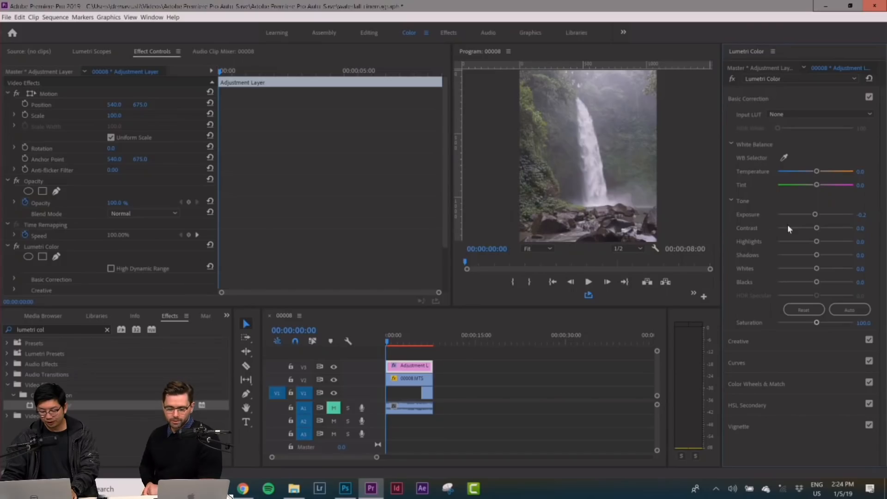
- Set the adjustment layer's contrast to 30 and its highlights to -20
{"action": "left_click_drag", "start_coordinate": [817, 227], "coordinate": [823, 231]}
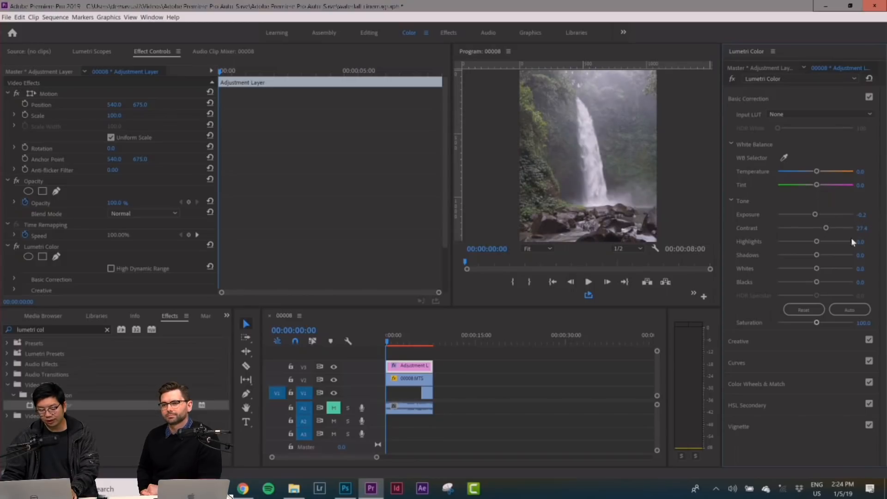
{"action": "left_click", "coordinate": [865, 227]}
{"action": "type", "text": "30"}
{"action": "key", "text": "Return"}
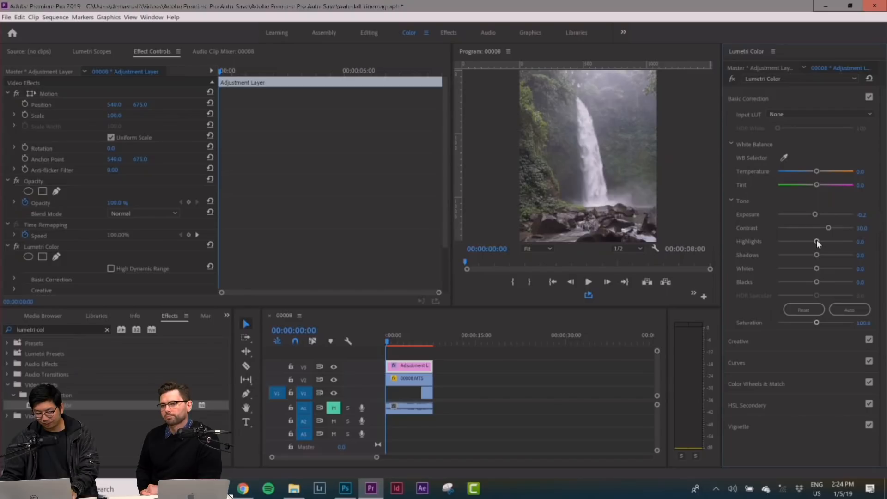
{"action": "left_click_drag", "start_coordinate": [816, 241], "coordinate": [806, 241]}
{"action": "left_click", "coordinate": [863, 241]}
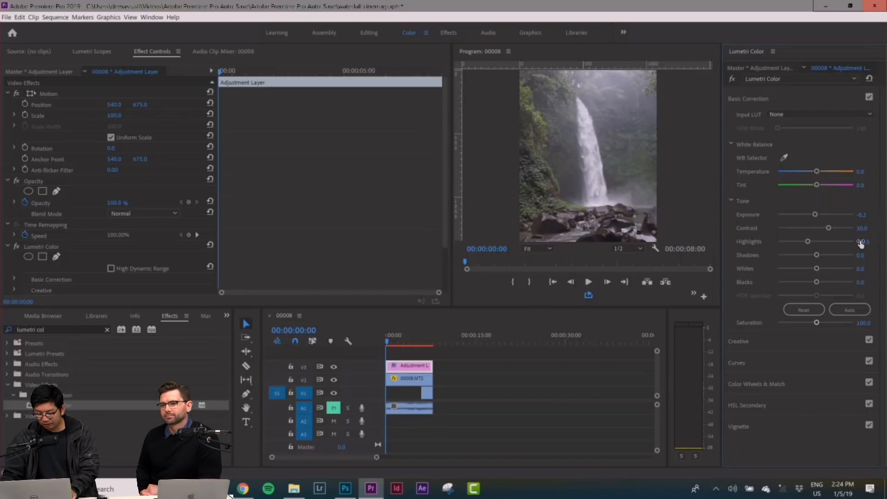
{"action": "type", "text": "-20"}
{"action": "key", "text": "Return"}
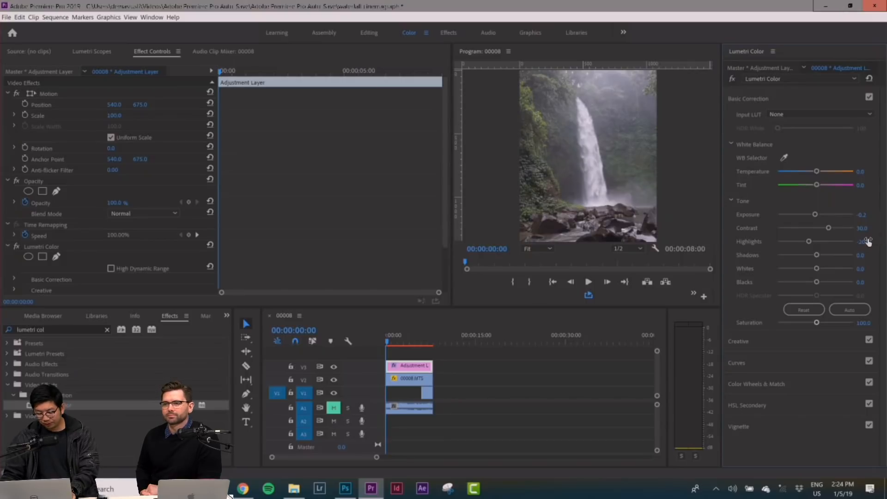
- Set the adjustment layer's shadows to -20 and its whites to 20
{"action": "left_click_drag", "start_coordinate": [817, 256], "coordinate": [804, 258]}
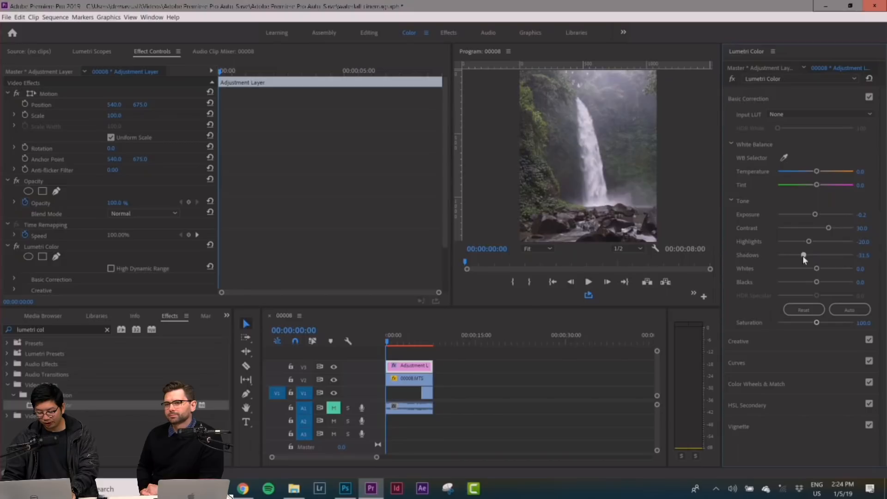
{"action": "left_click", "coordinate": [867, 254]}
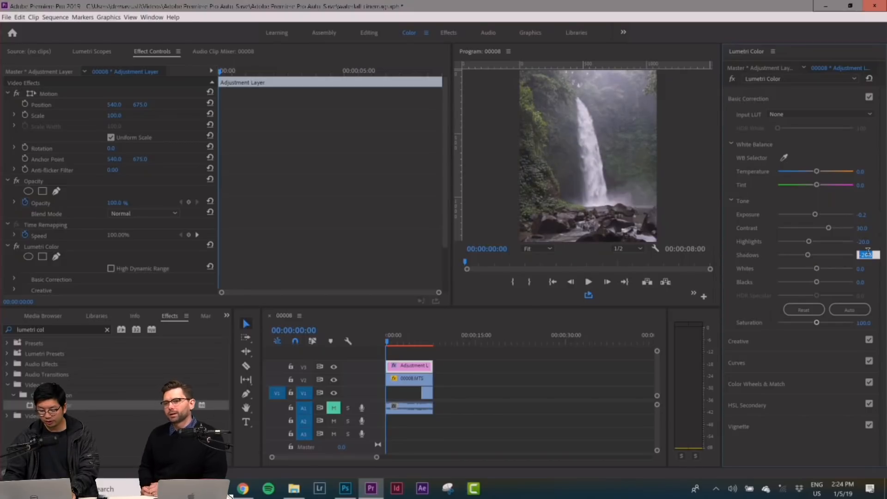
{"action": "type", "text": "-20"}
{"action": "key", "text": "Return"}
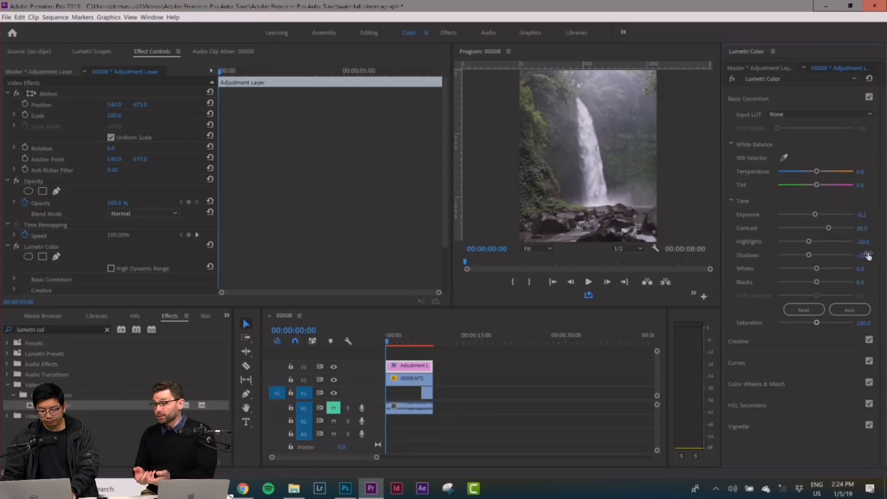
{"action": "mouse_move", "coordinate": [816, 269]}
{"action": "left_mouse_down"}
{"action": "mouse_move", "coordinate": [827, 269]}
{"action": "mouse_move", "coordinate": [808, 270]}
{"action": "mouse_move", "coordinate": [823, 270]}
{"action": "left_mouse_up"}
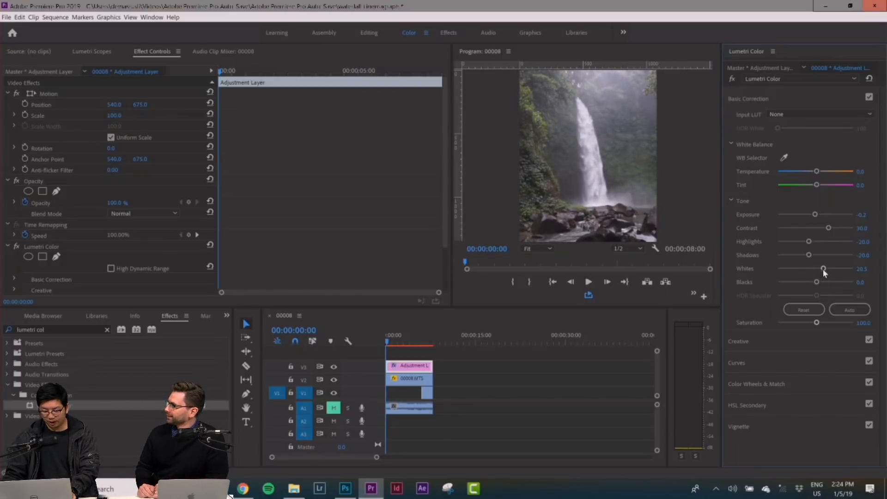
{"action": "left_click", "coordinate": [866, 268]}
{"action": "type", "text": "20"}
{"action": "key", "text": "Return"}
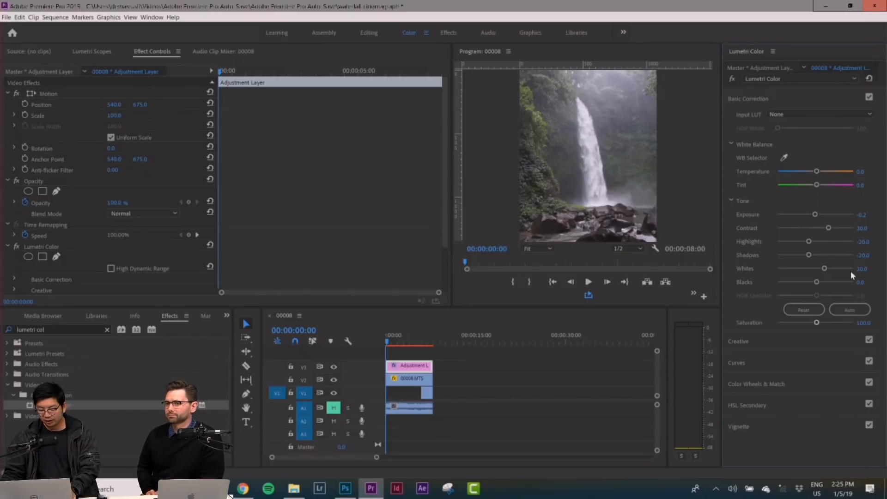
- Set the adjustment layer's Lumetri Color blacks to -10
{"action": "left_click_drag", "start_coordinate": [813, 285], "coordinate": [808, 285]}
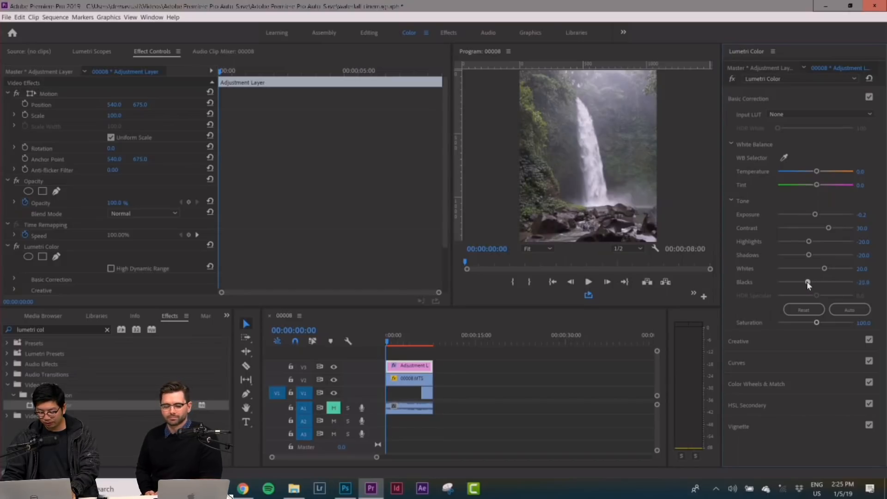
{"action": "left_click", "coordinate": [867, 282]}
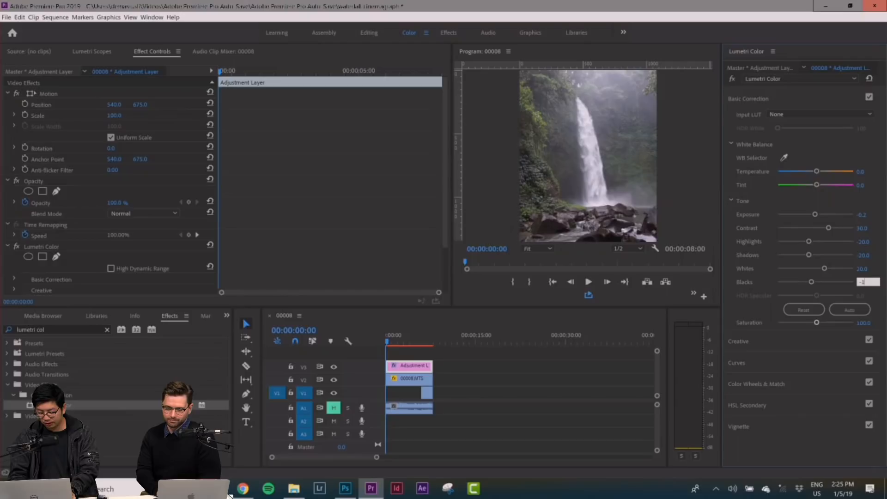
{"action": "type", "text": "-10"}
{"action": "key", "text": "Return"}
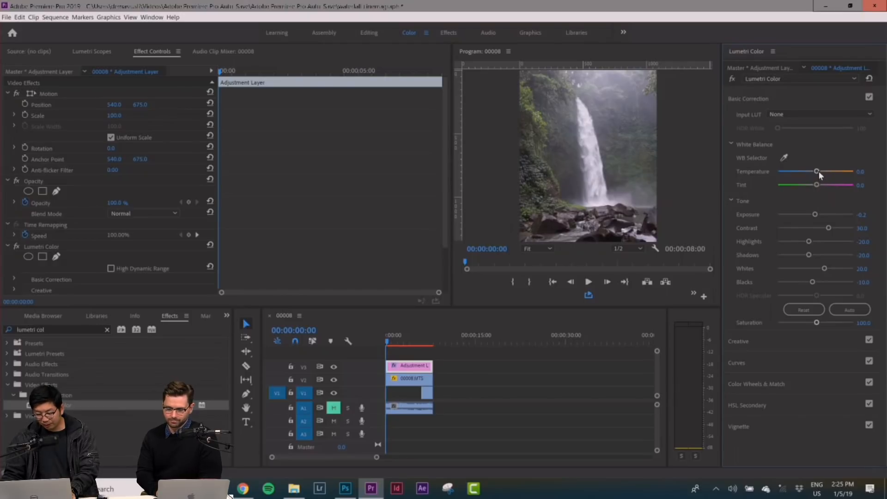
- Set the adjustment layer's white balance to a temperature of -5 and a tint of -10
{"action": "left_click_drag", "start_coordinate": [817, 172], "coordinate": [813, 172]}
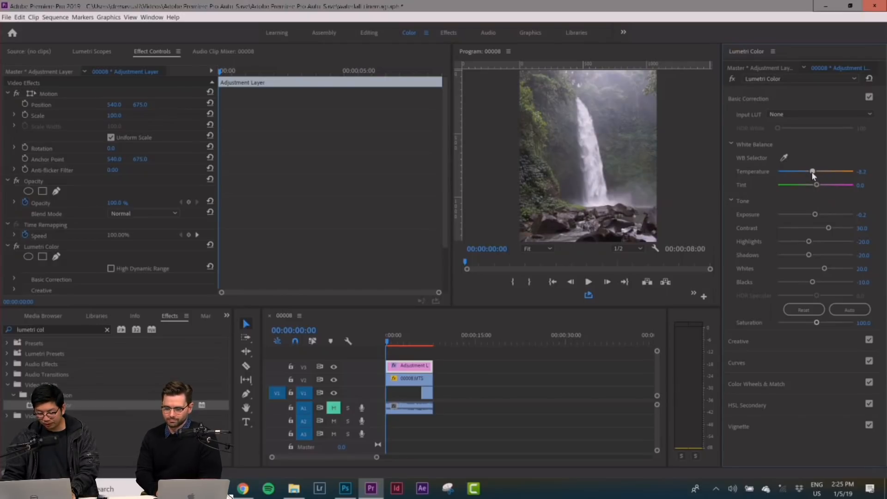
{"action": "left_click", "coordinate": [863, 171]}
{"action": "type", "text": "-5"}
{"action": "key", "text": "Return"}
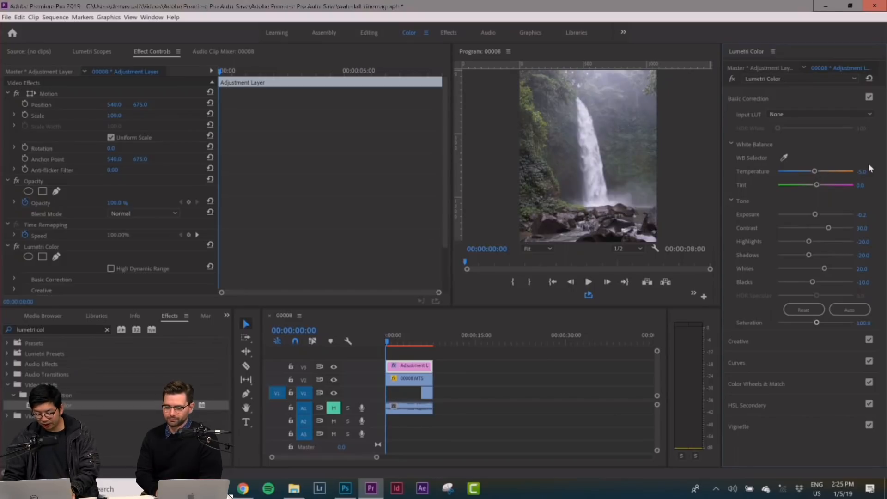
{"action": "left_click_drag", "start_coordinate": [815, 184], "coordinate": [814, 184]}
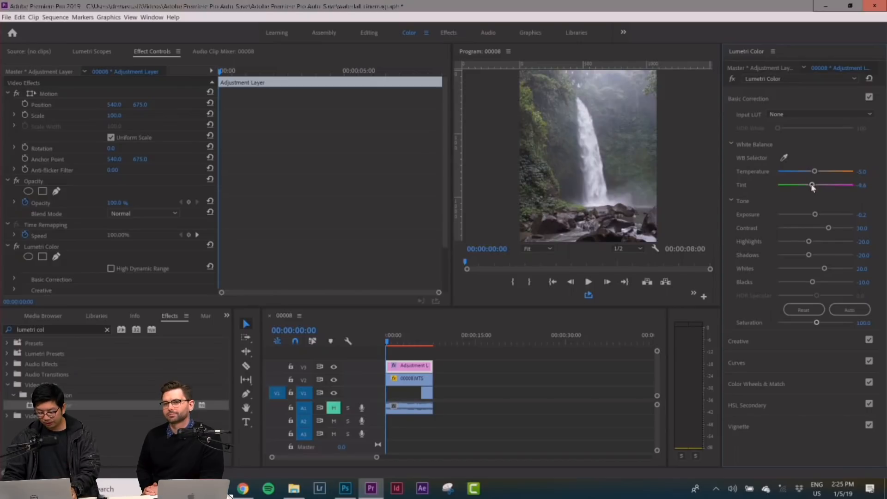
{"action": "left_click", "coordinate": [862, 185]}
{"action": "type", "text": "-10"}
{"action": "key", "text": "Return"}
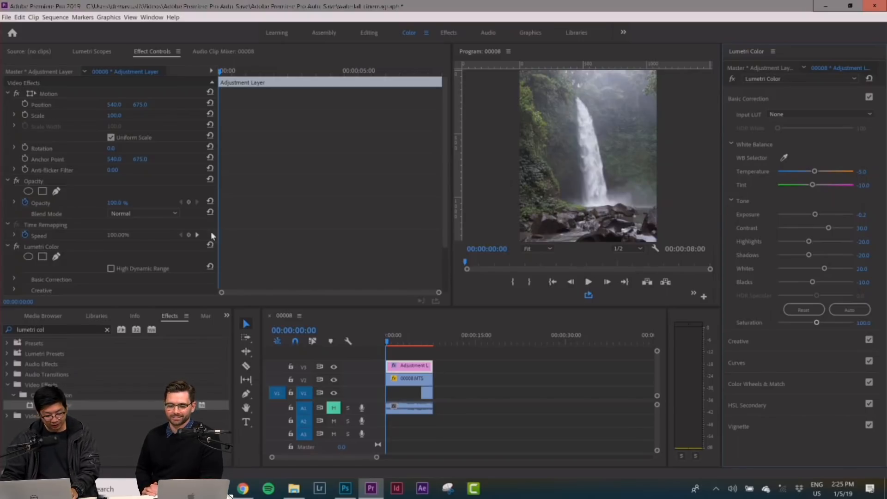
- Clear the Lumetri Color effect from the adjustment layer and undo the removal
{"action": "right_click", "coordinate": [41, 246]}
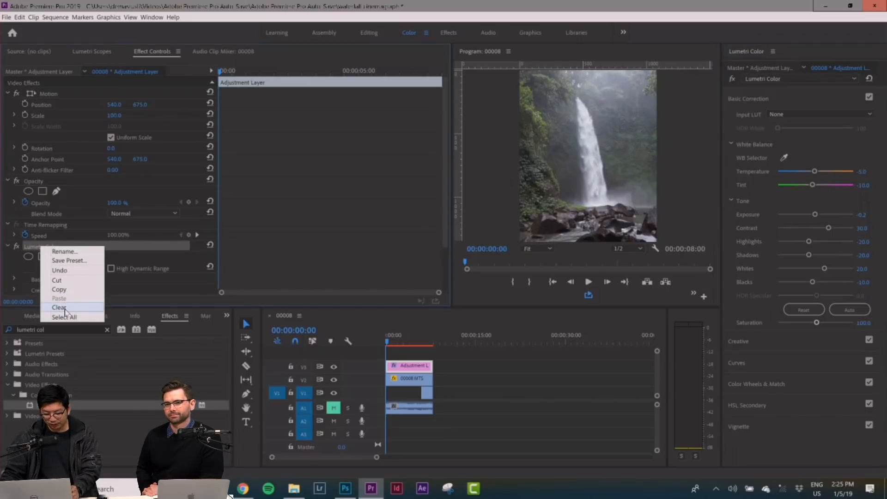
{"action": "left_click", "coordinate": [59, 307]}
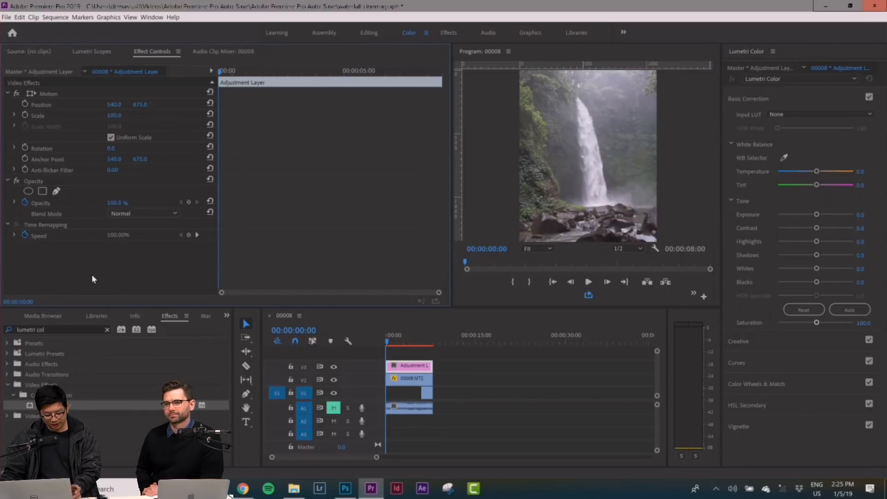
{"action": "key", "text": "ctrl+z"}
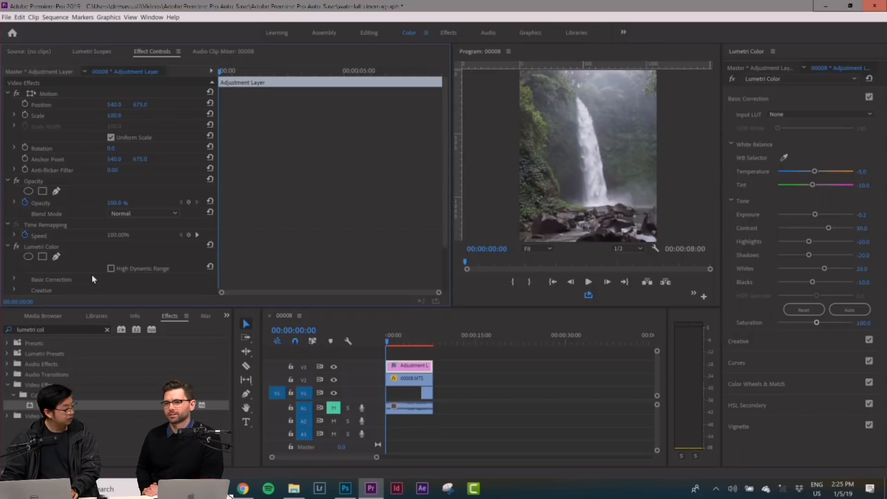
- In the Creative section of Lumetri Color, set the adjustment layer's sharpen to 10 and vibrance to 20
{"action": "left_click", "coordinate": [745, 337]}
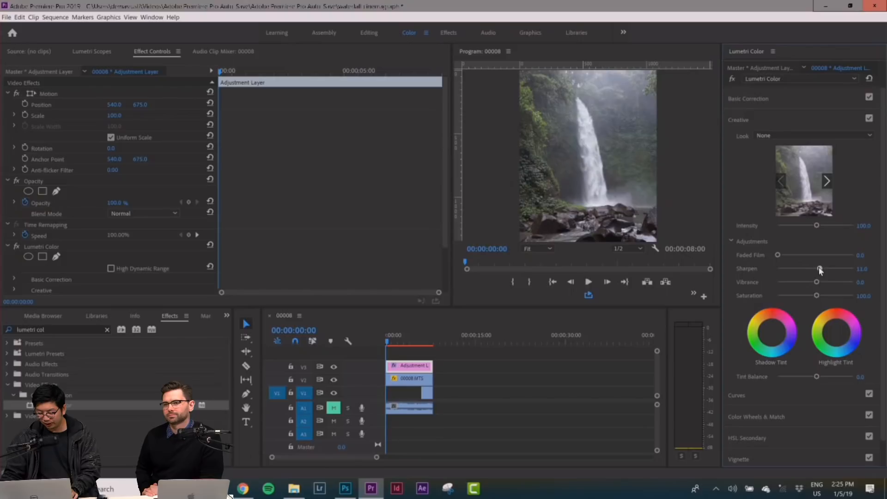
{"action": "left_click", "coordinate": [864, 269]}
{"action": "type", "text": "10"}
{"action": "key", "text": "Return"}
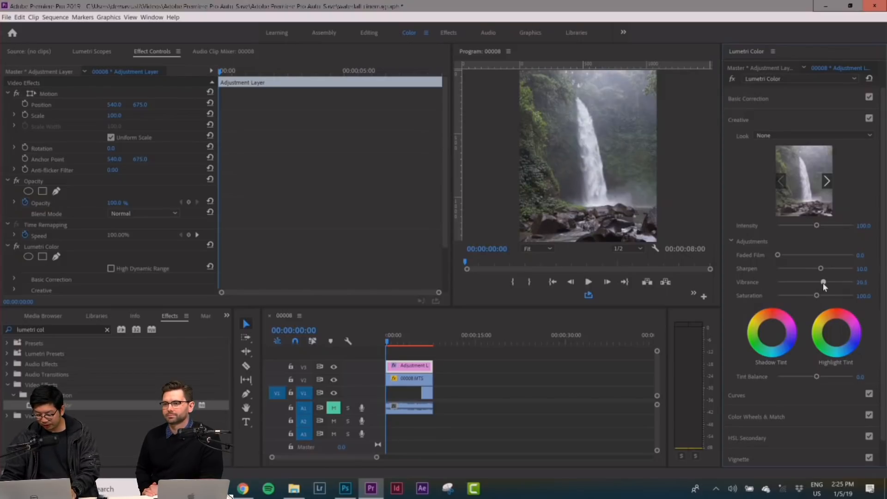
{"action": "left_click", "coordinate": [866, 282]}
{"action": "type", "text": "20"}
{"action": "key", "text": "Return"}
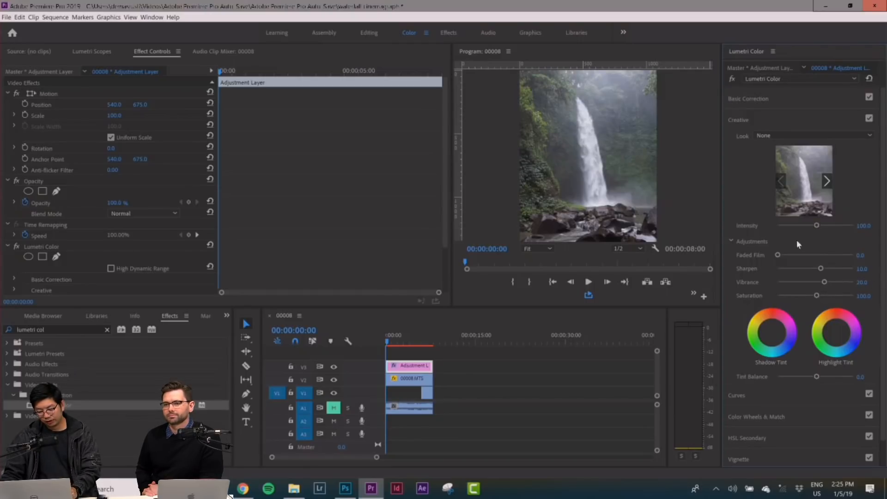
- Play the graded sequence from the start to review the loop, and return the playhead to the first frame
{"action": "mouse_move", "coordinate": [388, 342]}
{"action": "left_mouse_down"}
{"action": "mouse_move", "coordinate": [415, 337]}
{"action": "mouse_move", "coordinate": [386, 342]}
{"action": "left_mouse_up"}
{"action": "key", "text": "space"}
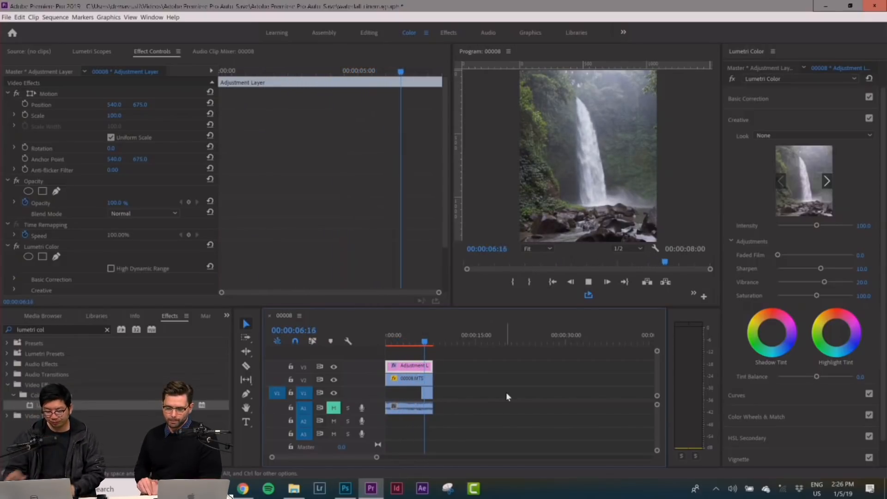
{"action": "key", "text": "space"}
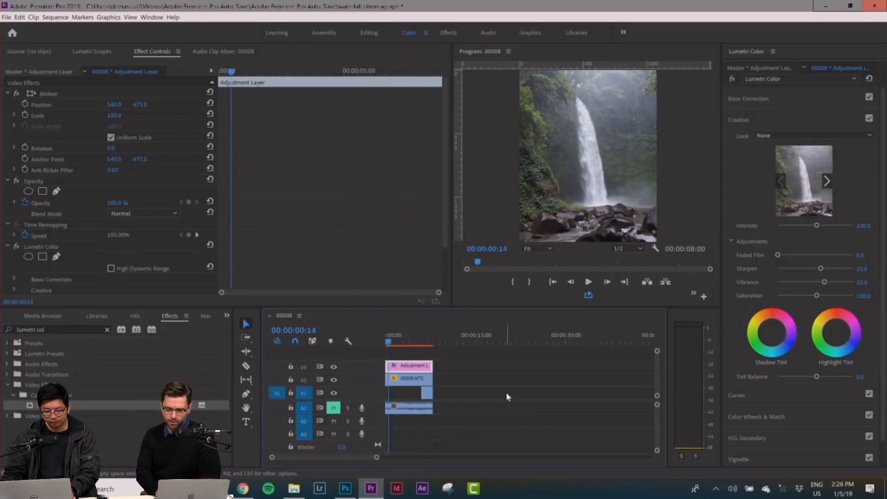
{"action": "left_click_drag", "start_coordinate": [391, 339], "coordinate": [373, 340]}
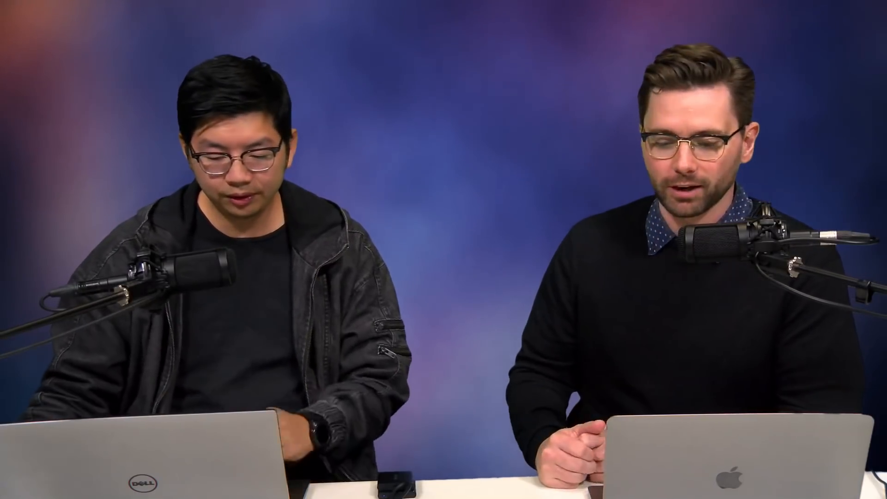
- Add the Export Frame control to the Program monitor and export the sequence's first frame to the desktop as a JPEG
{"action": "mouse_move", "coordinate": [387, 343]}
{"action": "left_mouse_down"}
{"action": "mouse_move", "coordinate": [397, 343]}
{"action": "mouse_move", "coordinate": [383, 343]}
{"action": "left_mouse_up"}
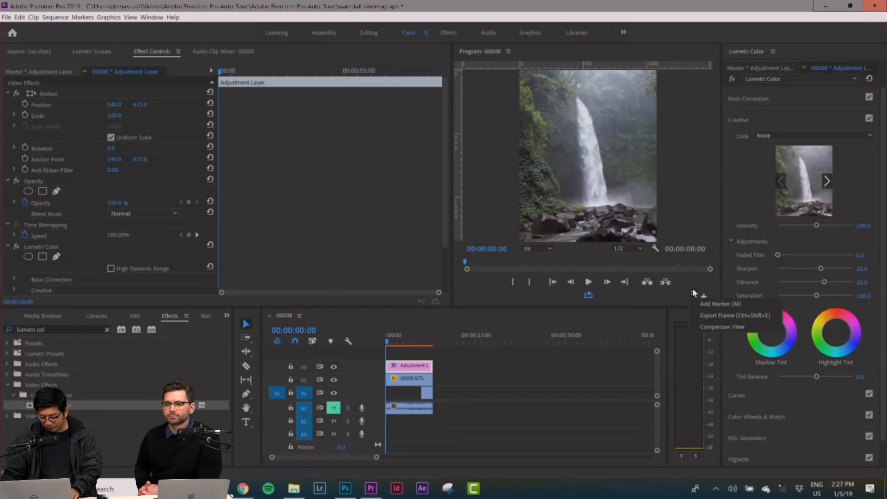
{"action": "left_click", "coordinate": [704, 295]}
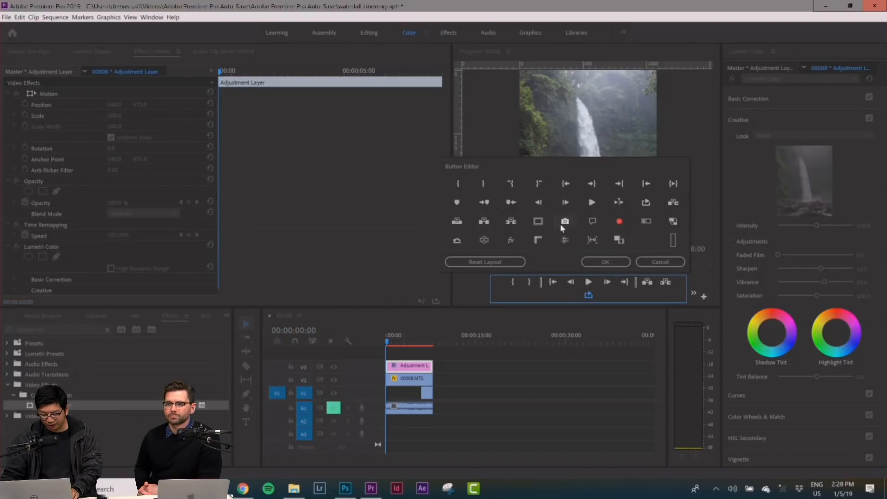
{"action": "left_click_drag", "start_coordinate": [565, 223], "coordinate": [607, 295]}
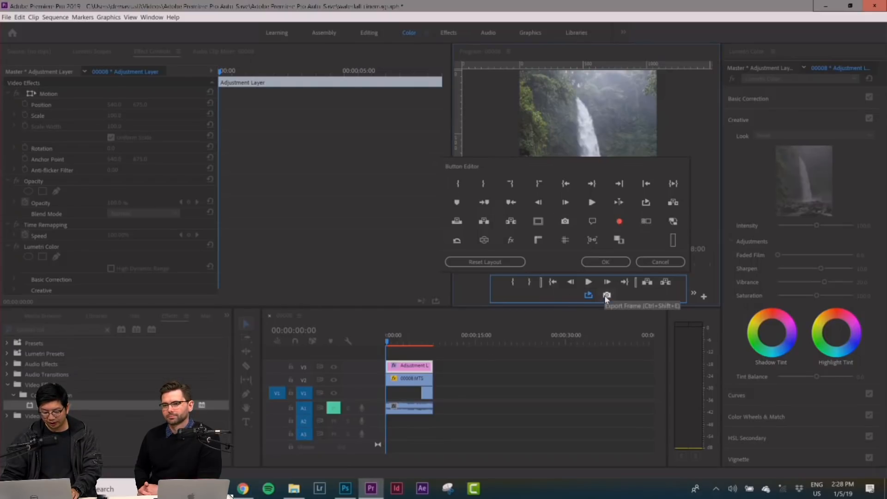
{"action": "left_click", "coordinate": [606, 261]}
{"action": "left_click", "coordinate": [608, 295]}
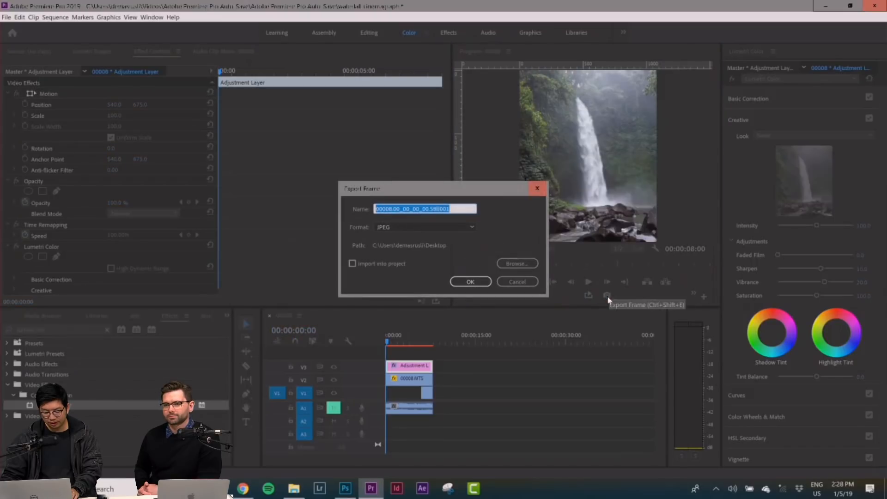
{"action": "left_click", "coordinate": [472, 282]}
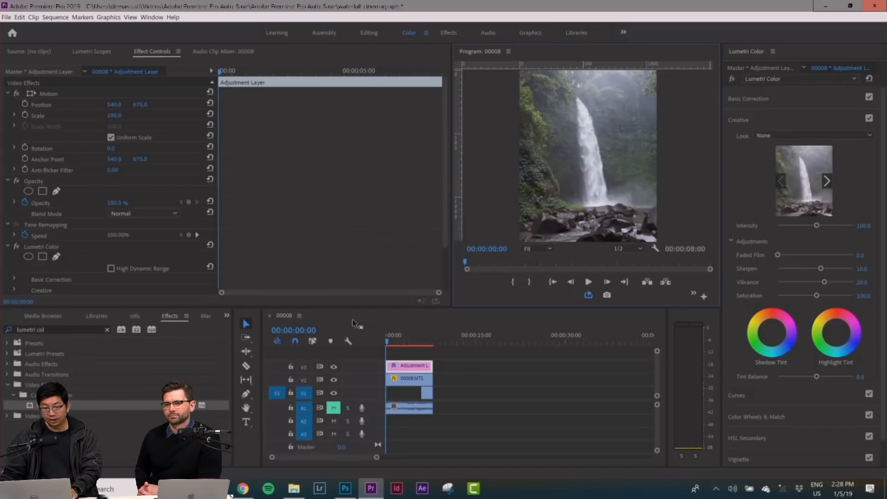
- Go to the desktop and open the exported still frame with Adobe Photoshop CC 2019
{"action": "left_click", "coordinate": [822, 8]}
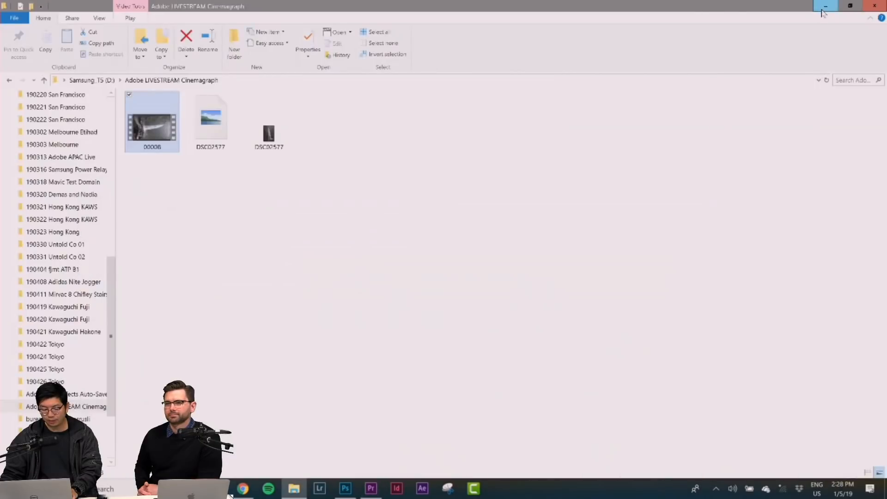
{"action": "left_click", "coordinate": [824, 7]}
{"action": "left_click", "coordinate": [28, 72]}
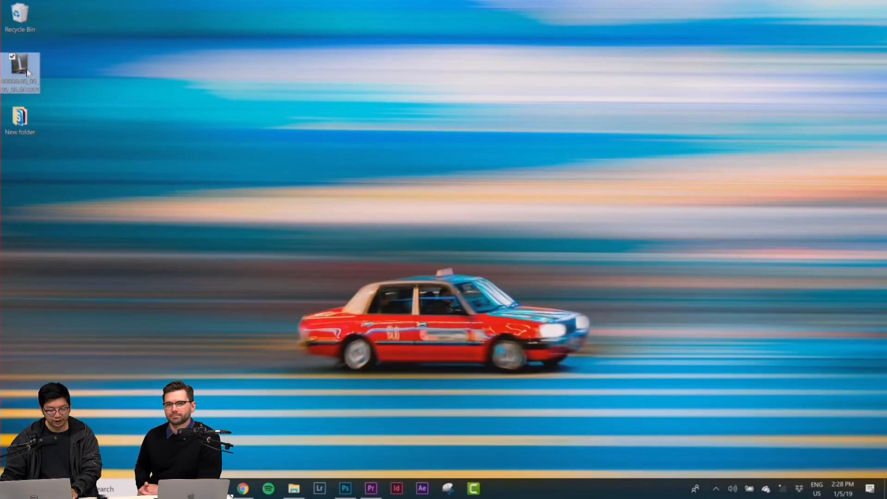
{"action": "right_click", "coordinate": [24, 70]}
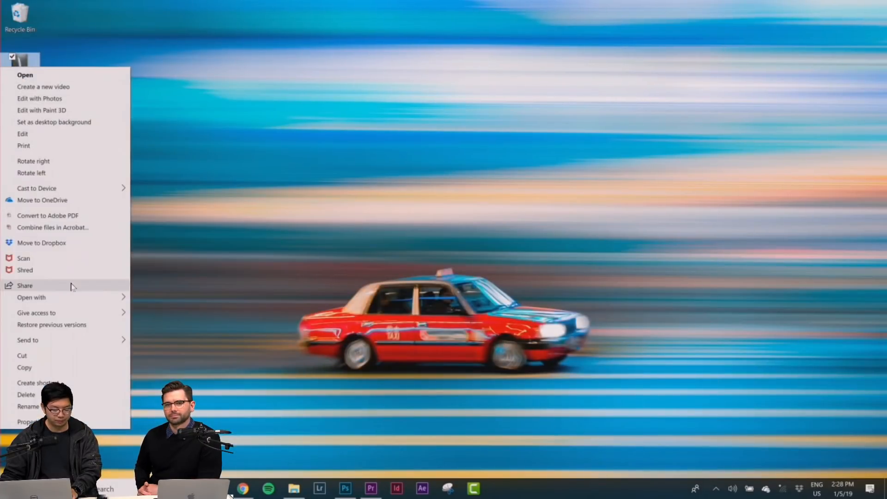
{"action": "mouse_move", "coordinate": [74, 297]}
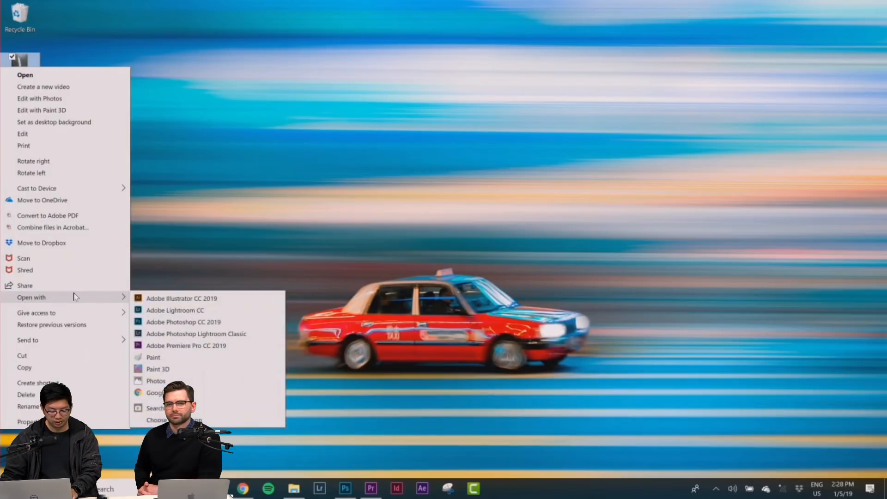
{"action": "left_click", "coordinate": [194, 322]}
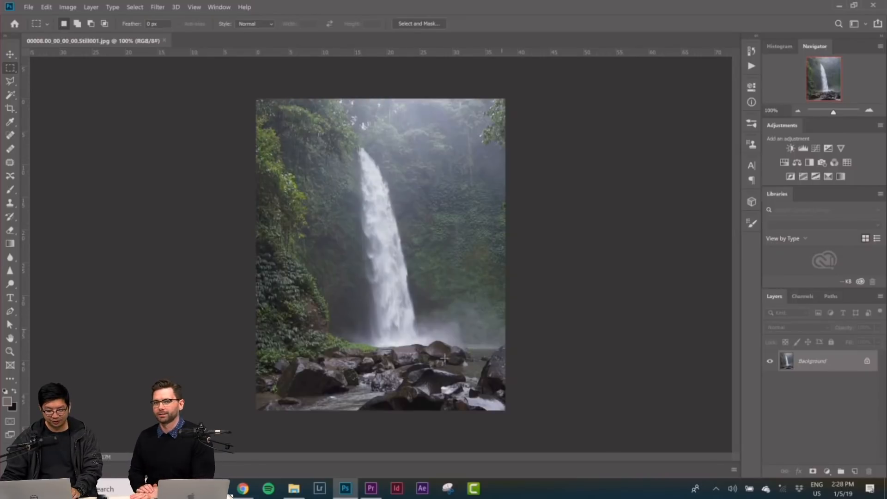
- View the DSC02577 JPG photo from the Adobe LIVESTREAM Cinemagraph folder and close the viewer
{"action": "left_click", "coordinate": [296, 489]}
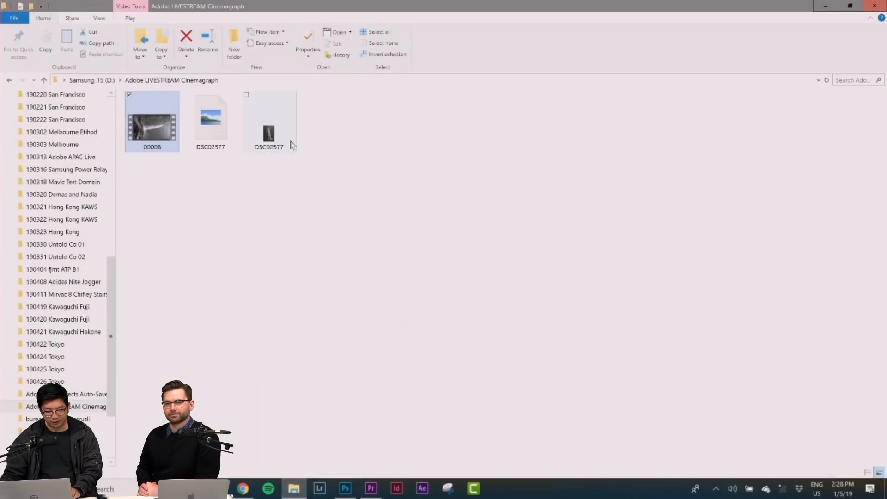
{"action": "left_click", "coordinate": [278, 138]}
{"action": "double_click", "coordinate": [274, 138]}
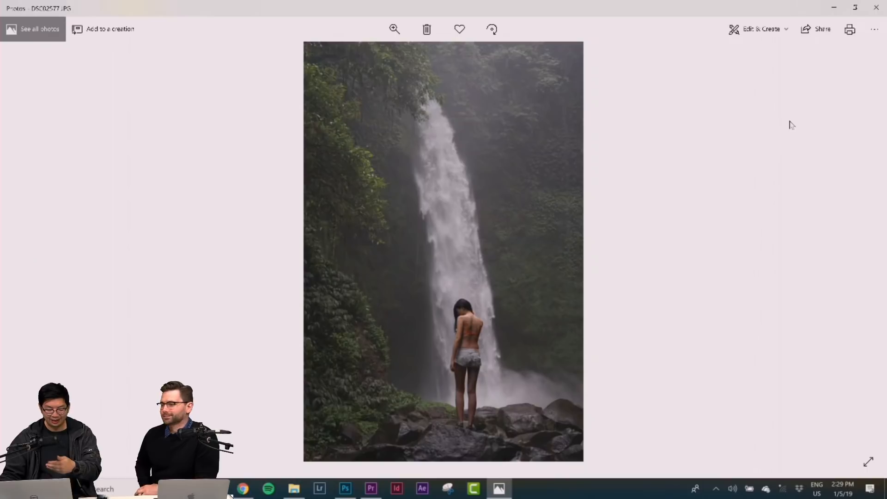
{"action": "left_click", "coordinate": [876, 8]}
- Place the DSC02577 photo into the exported still's Photoshop document as a new layer and rasterize that layer
{"action": "left_click_drag", "start_coordinate": [287, 144], "coordinate": [390, 209]}
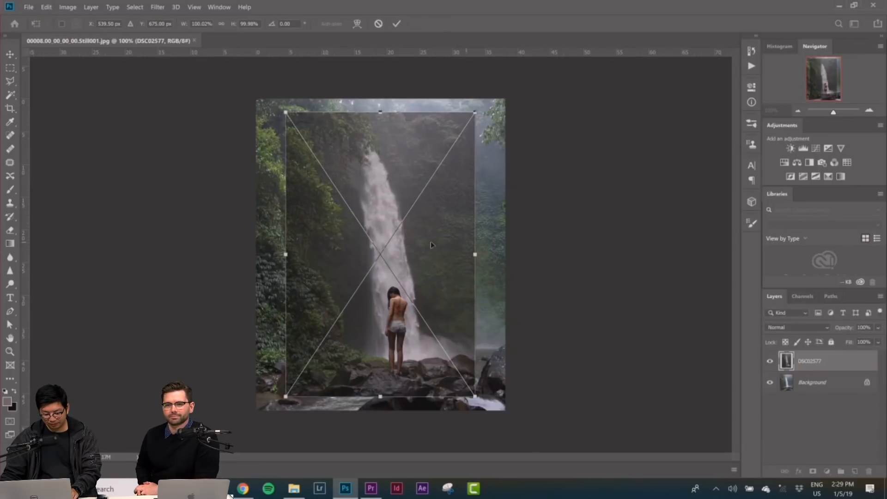
{"action": "key", "text": "Return"}
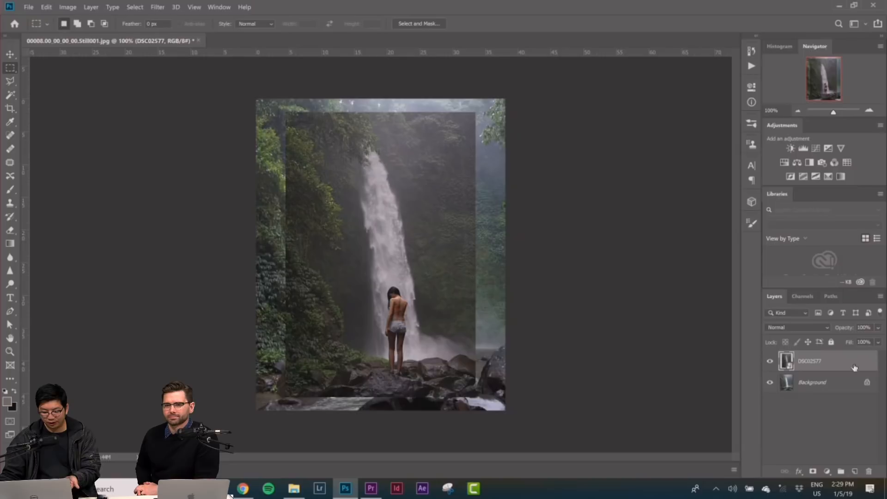
{"action": "right_click", "coordinate": [827, 362]}
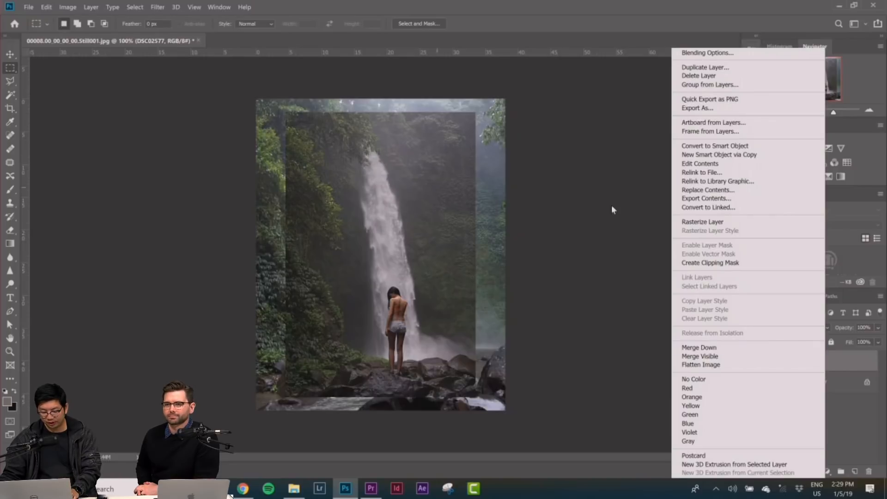
{"action": "left_click", "coordinate": [704, 223]}
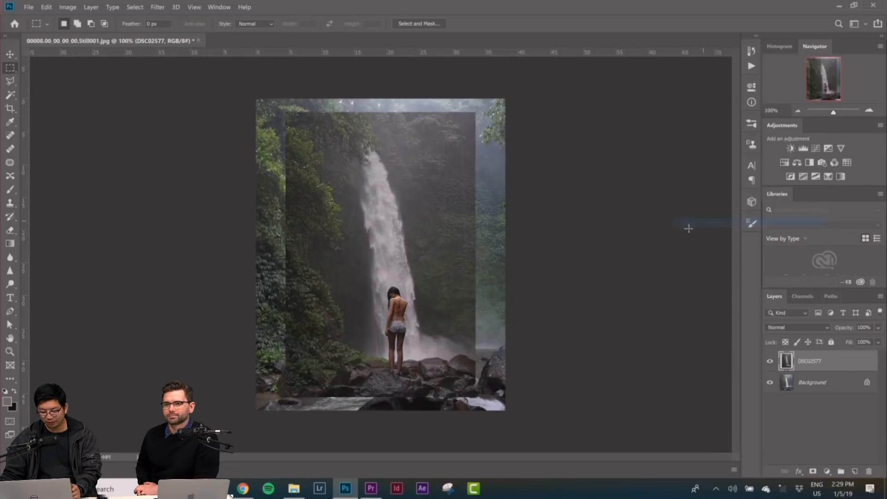
- Apply a Brightness/Contrast adjustment to the DSC02577 layer with brightness 54 and contrast -8
{"action": "left_click", "coordinate": [69, 7]}
{"action": "mouse_move", "coordinate": [95, 32]}
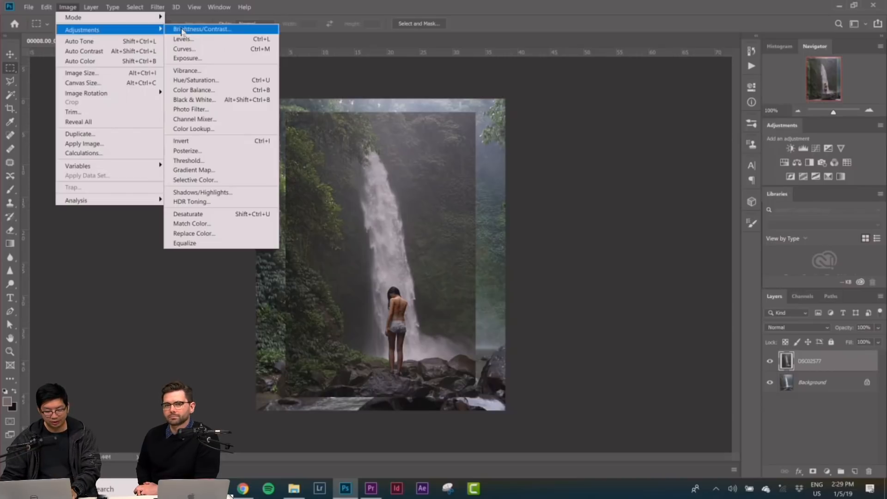
{"action": "left_click", "coordinate": [202, 28]}
{"action": "left_click_drag", "start_coordinate": [652, 112], "coordinate": [644, 134]}
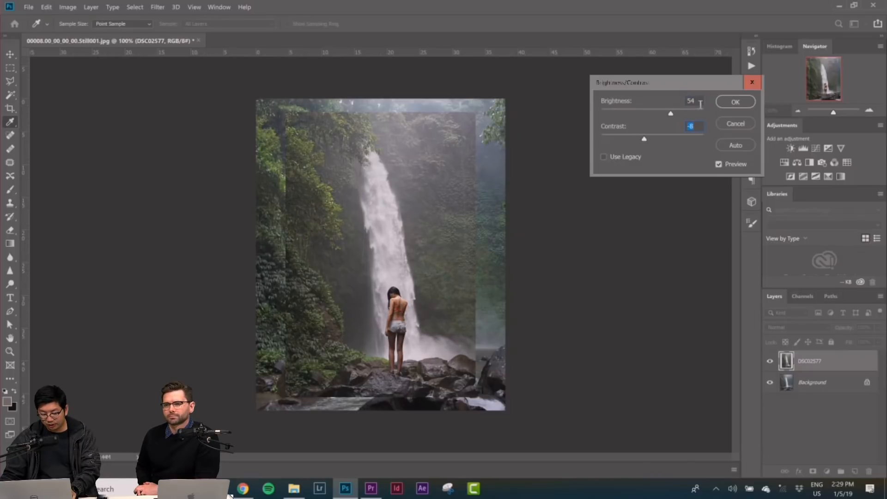
{"action": "left_click", "coordinate": [735, 102]}
- Apply a midtone Color Balance adjustment of -6, +4, +4 to the DSC02577 layer
{"action": "left_click", "coordinate": [68, 7]}
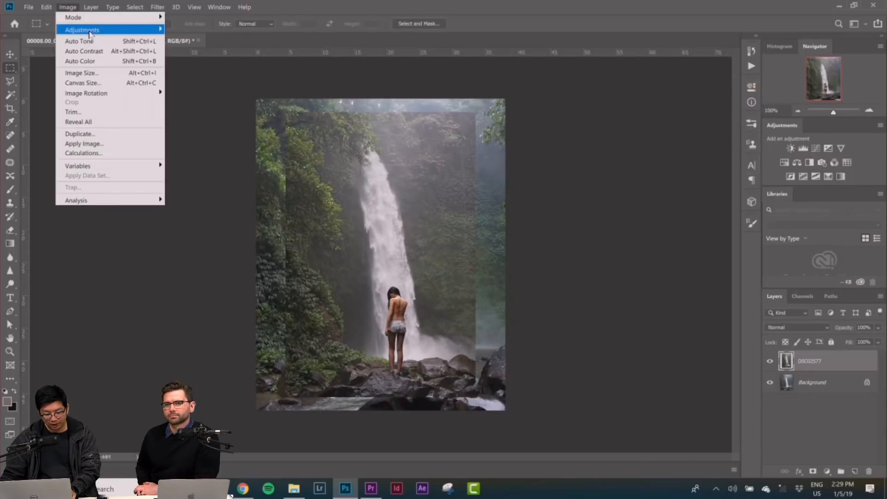
{"action": "mouse_move", "coordinate": [90, 30]}
{"action": "left_click", "coordinate": [198, 91]}
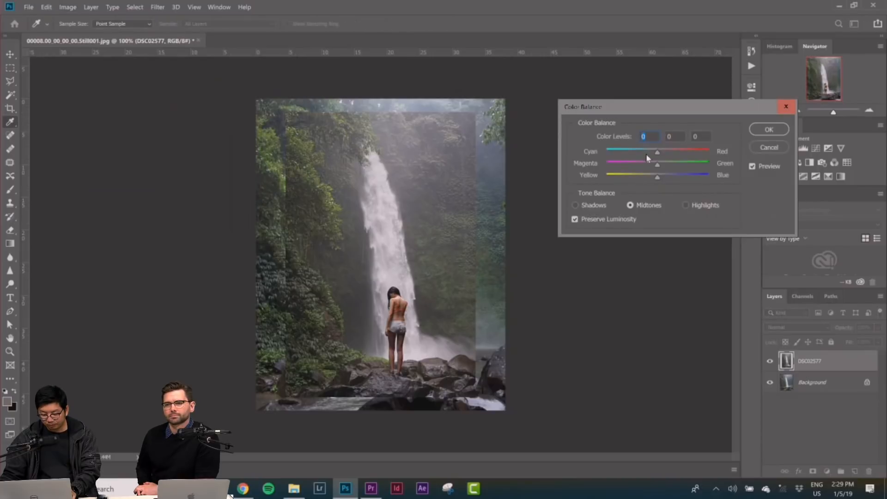
{"action": "mouse_move", "coordinate": [656, 165]}
{"action": "left_mouse_down"}
{"action": "mouse_move", "coordinate": [669, 164]}
{"action": "mouse_move", "coordinate": [653, 153]}
{"action": "mouse_move", "coordinate": [664, 177]}
{"action": "mouse_move", "coordinate": [664, 164]}
{"action": "mouse_move", "coordinate": [660, 180]}
{"action": "left_mouse_up"}
{"action": "left_click", "coordinate": [659, 175]}
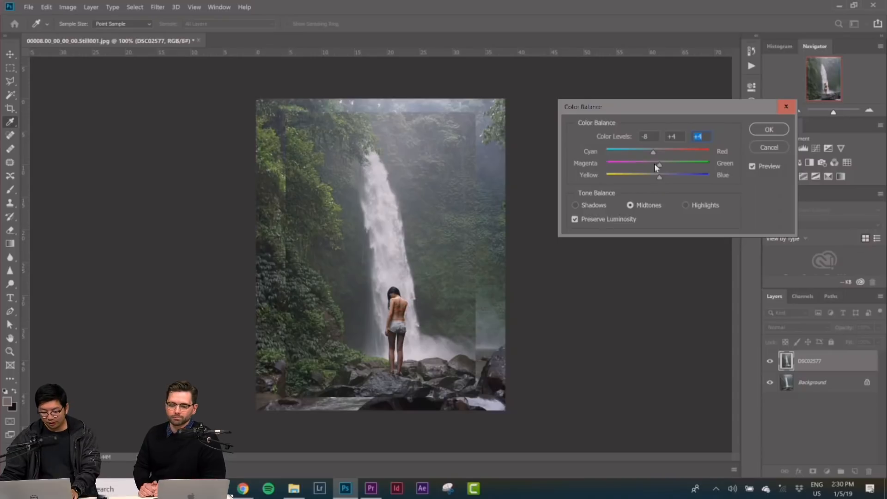
{"action": "left_click_drag", "start_coordinate": [653, 152], "coordinate": [654, 151]}
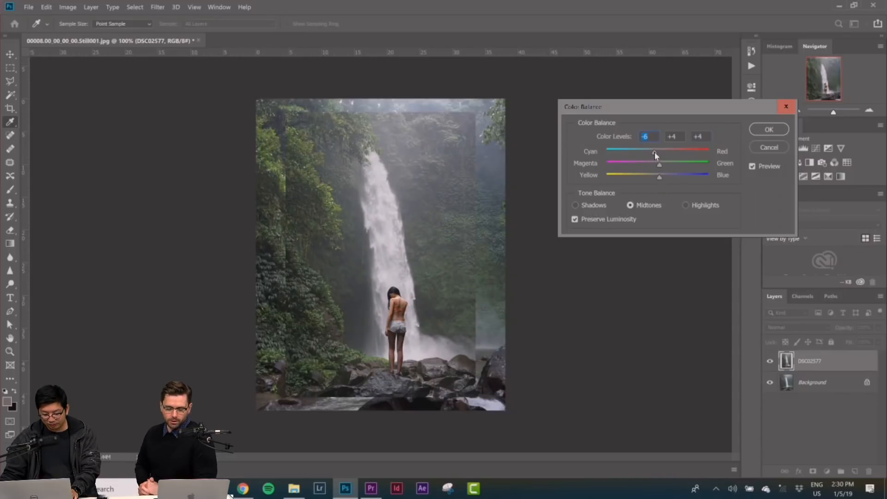
{"action": "left_click", "coordinate": [761, 129]}
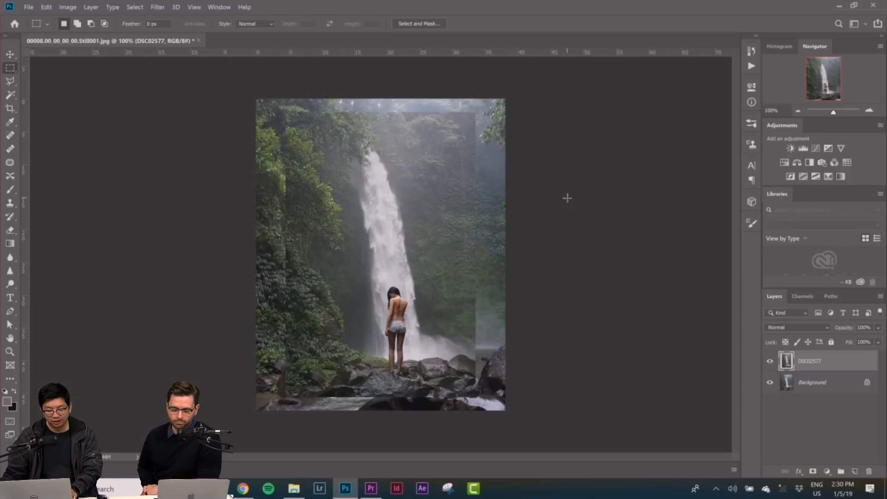
- Apply a second Brightness/Contrast adjustment to the DSC02577 layer with brightness about 14 and contrast 17
{"action": "left_click", "coordinate": [59, 8]}
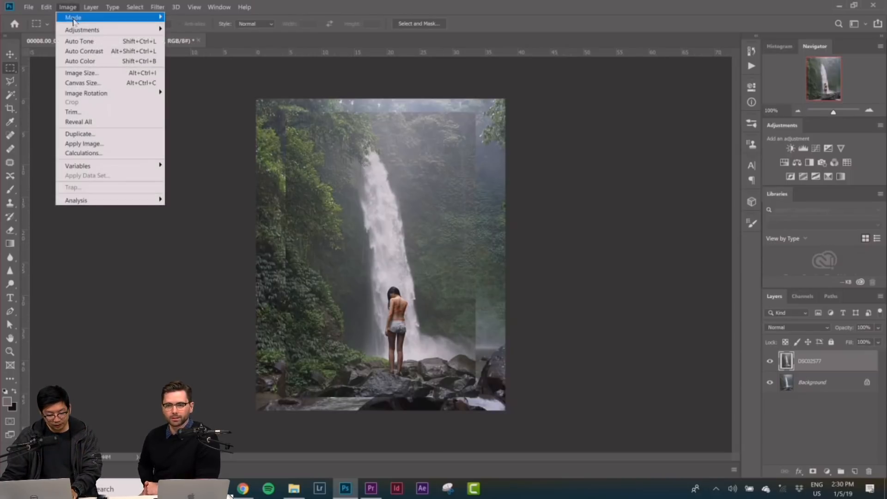
{"action": "mouse_move", "coordinate": [92, 29]}
{"action": "left_click", "coordinate": [205, 29]}
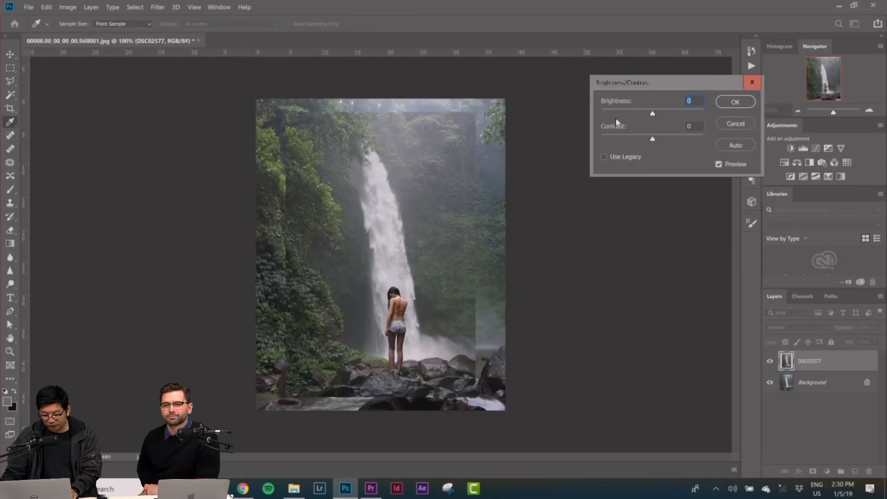
{"action": "left_click_drag", "start_coordinate": [653, 138], "coordinate": [658, 113]}
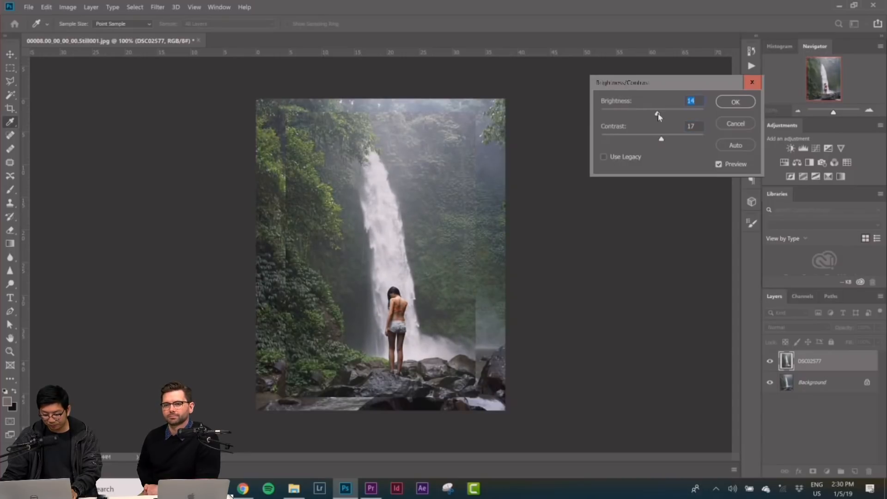
{"action": "left_click", "coordinate": [735, 102]}
- Delete the DSC02577 areas above and on both sides of the woman with rectangular selections, leaving a narrow strip around her
{"action": "key", "text": "m"}
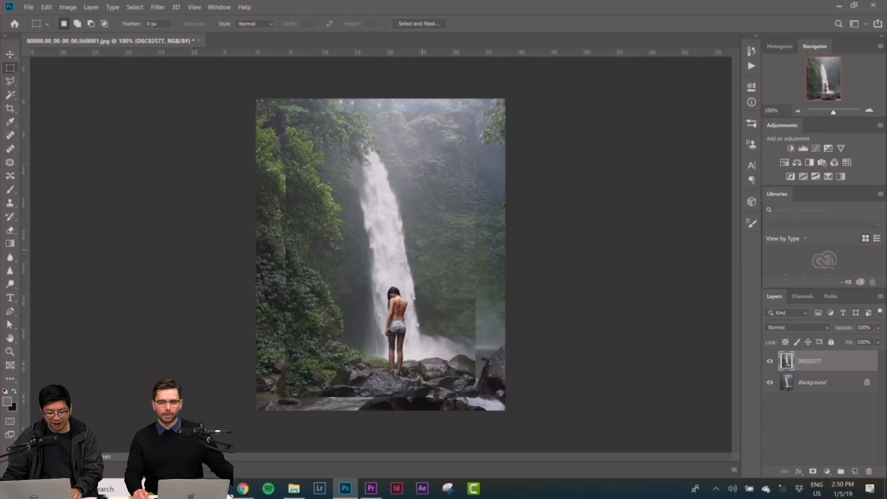
{"action": "left_click_drag", "start_coordinate": [231, 95], "coordinate": [633, 282]}
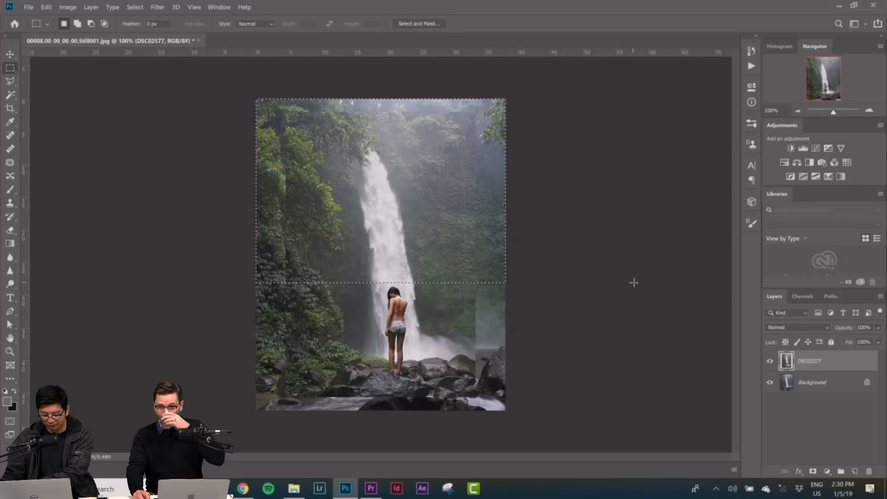
{"action": "key", "text": "Delete"}
{"action": "left_click_drag", "start_coordinate": [257, 228], "coordinate": [380, 451]}
{"action": "key", "text": "Delete"}
{"action": "left_click_drag", "start_coordinate": [558, 220], "coordinate": [414, 459]}
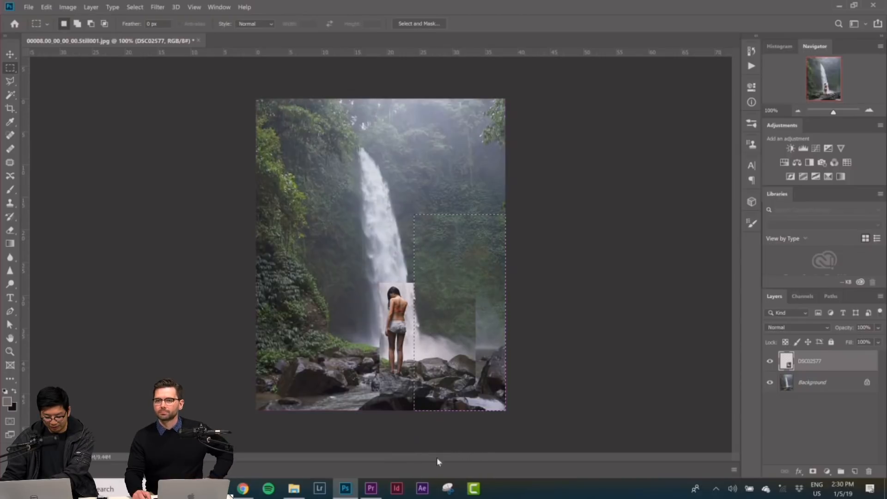
{"action": "key", "text": "Delete"}
{"action": "key", "text": "ctrl+d"}
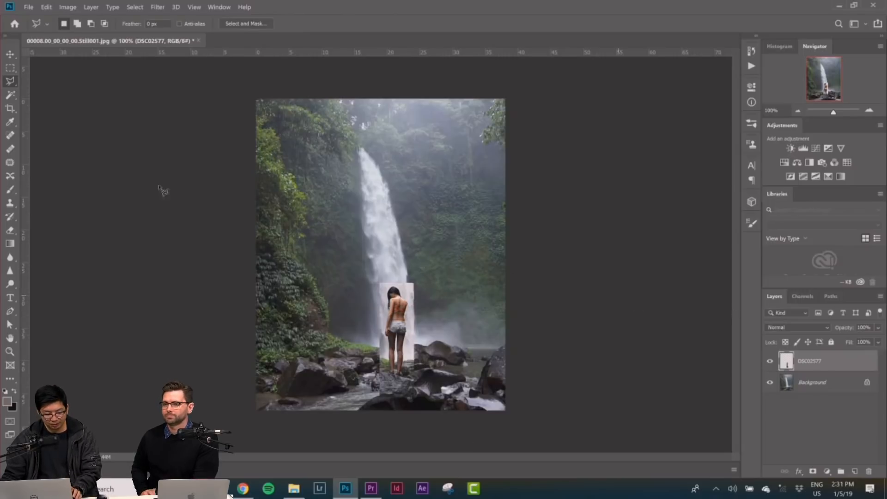
- Select the woman on the DSC02577 layer with Select Subject and inspect the selection outline up close
{"action": "left_click", "coordinate": [15, 97]}
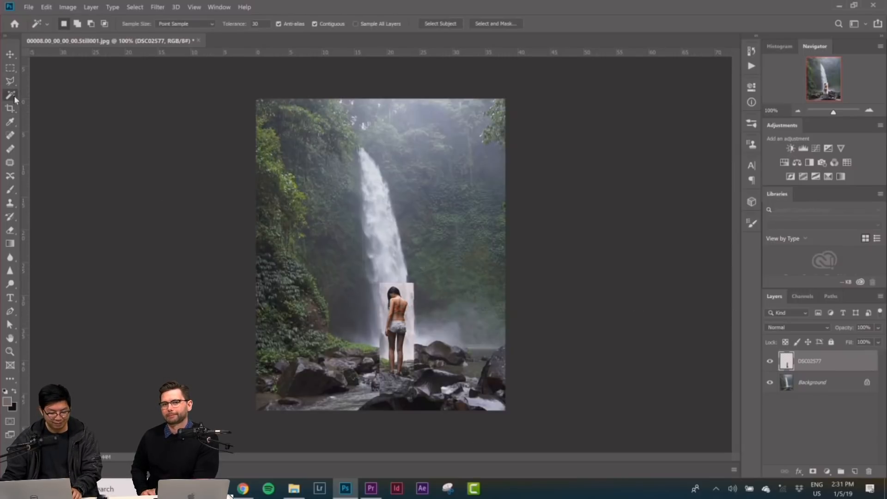
{"action": "left_click", "coordinate": [439, 24]}
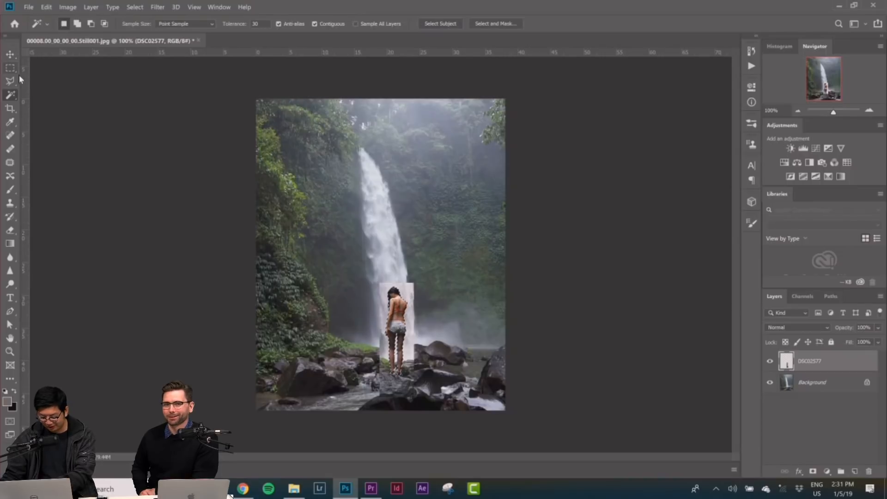
{"action": "key", "text": "ctrl+plus"}
{"action": "scroll", "coordinate": [422, 309], "scroll_direction": "down", "scroll_amount": 5}
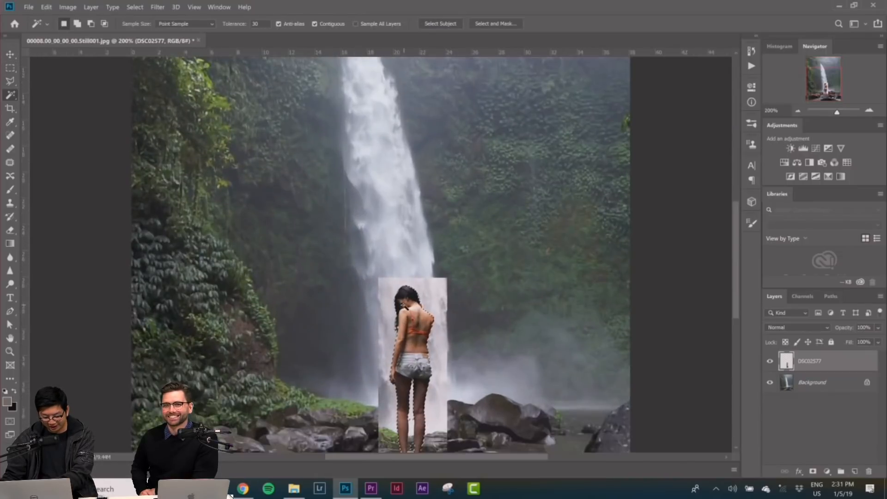
{"action": "key", "text": "ctrl+plus"}
{"action": "key", "text": "ctrl+plus"}
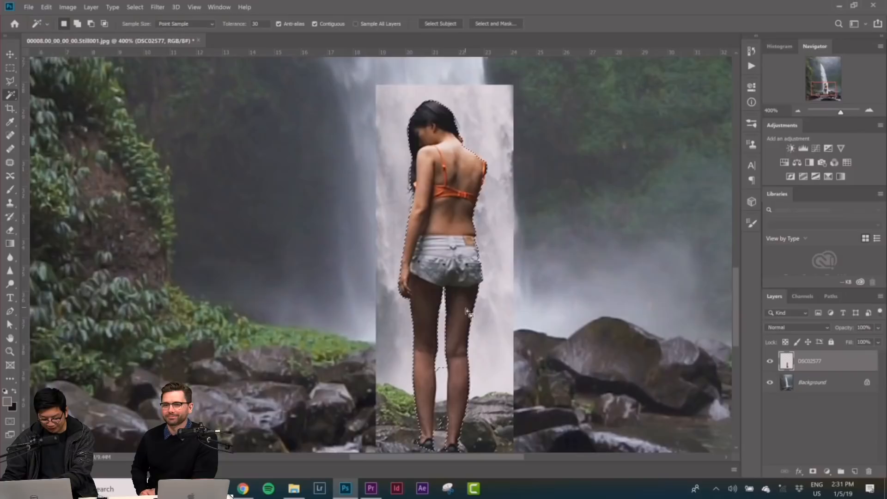
{"action": "scroll", "coordinate": [468, 308], "scroll_direction": "down", "scroll_amount": 2}
{"action": "key", "text": "ctrl+minus"}
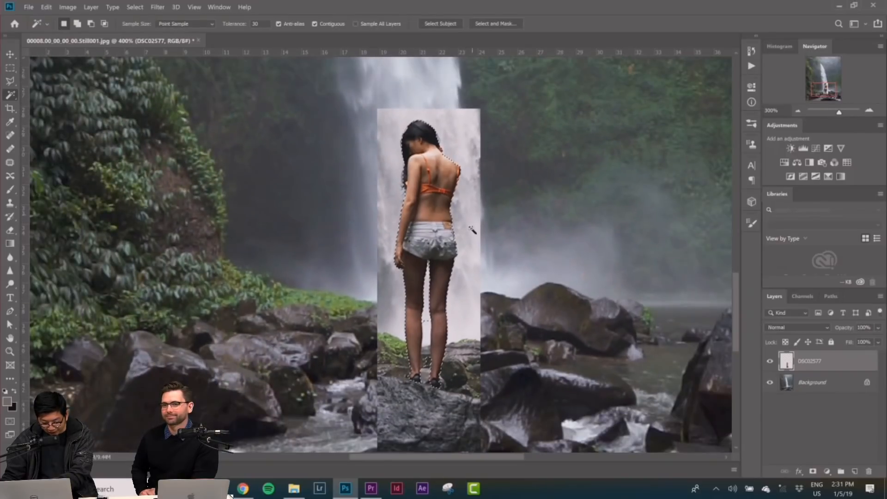
- Subtract the stray area between the woman's lower legs from the selection with the Polygonal Lasso
{"action": "key", "text": "l"}
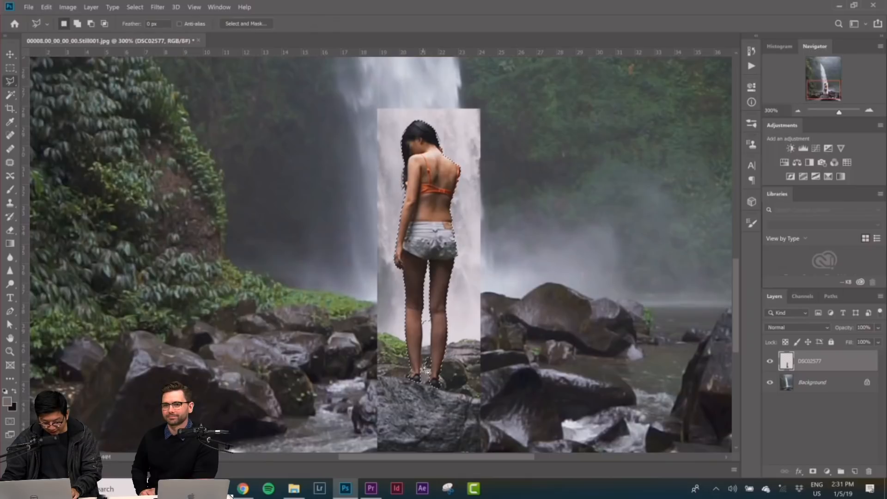
{"action": "key", "text": "alt"}
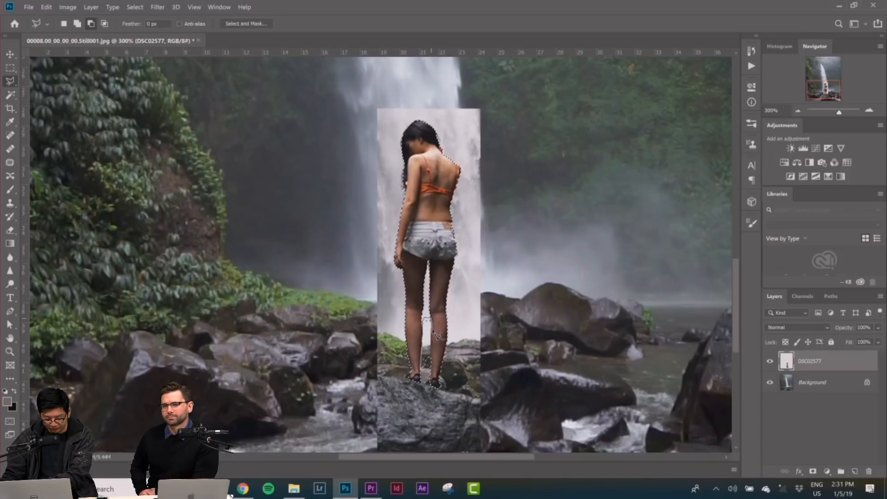
{"action": "left_click", "coordinate": [432, 347]}
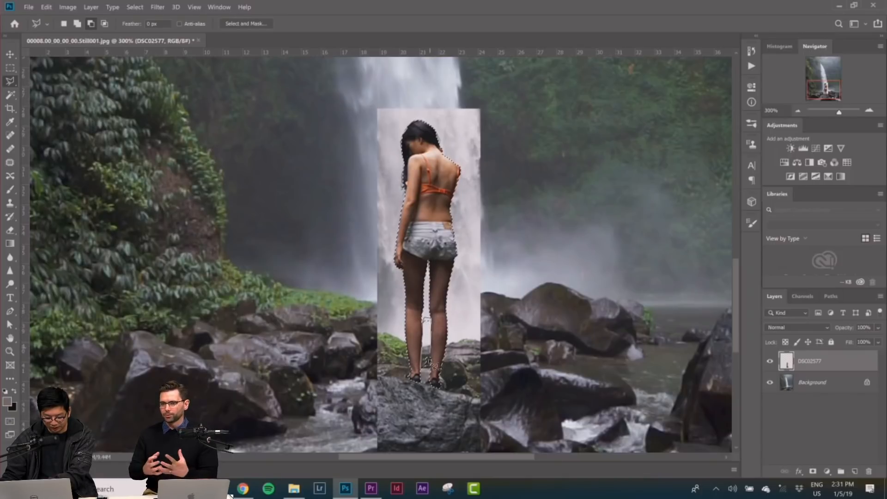
{"action": "left_click", "coordinate": [425, 373]}
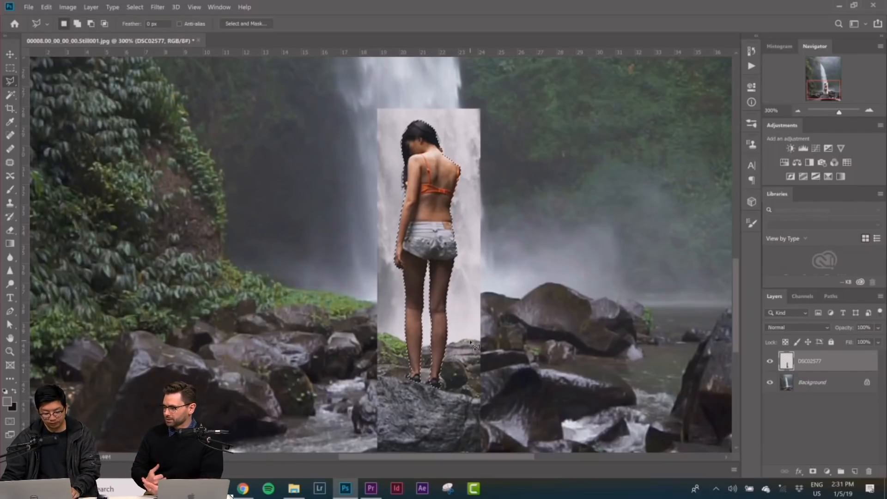
- Add the rock beneath the woman's feet to the selection with a four-sided Polygonal Lasso outline
{"action": "scroll", "coordinate": [471, 348], "scroll_direction": "down", "scroll_amount": 2}
{"action": "scroll", "coordinate": [472, 344], "scroll_direction": "down", "scroll_amount": 2}
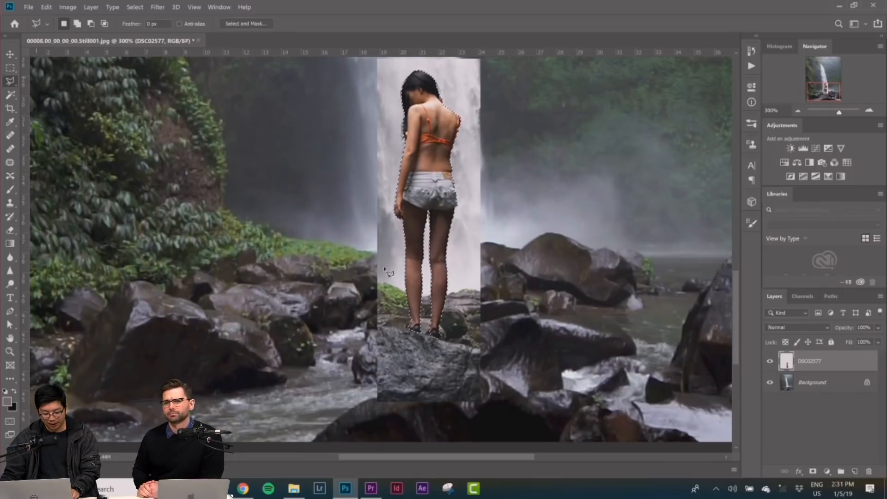
{"action": "key", "text": "shift"}
{"action": "left_click", "coordinate": [356, 316], "text": "shift"}
{"action": "left_click", "coordinate": [492, 330]}
{"action": "left_click", "coordinate": [496, 409]}
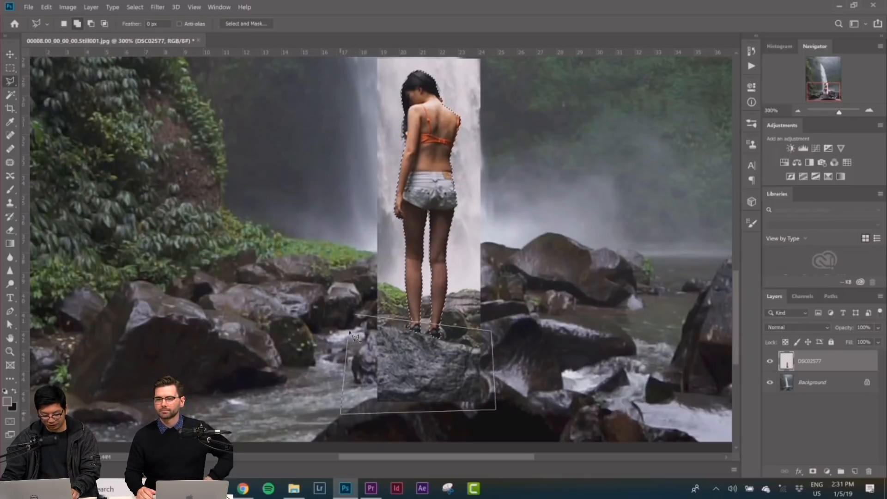
{"action": "key", "text": "BackSpace"}
{"action": "key", "text": "BackSpace"}
{"action": "key", "text": "Escape"}
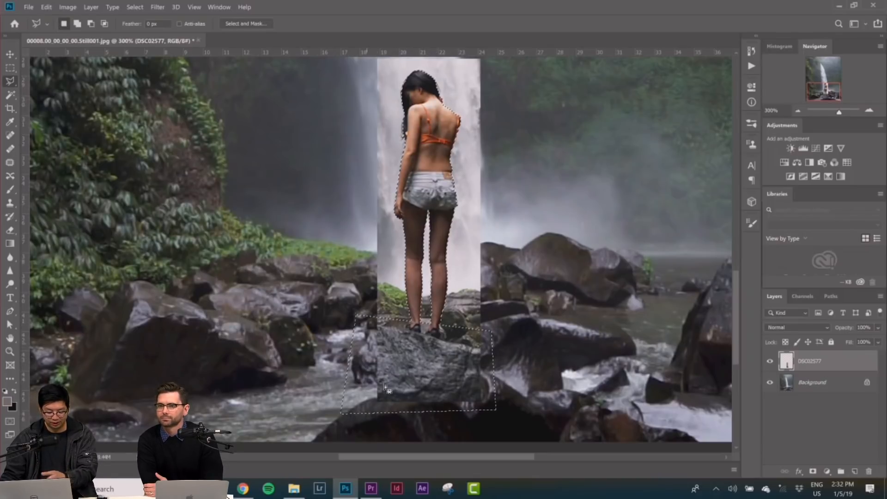
- Invert the selection, delete the remaining background around the woman and rock, and deselect
{"action": "right_click", "coordinate": [427, 111]}
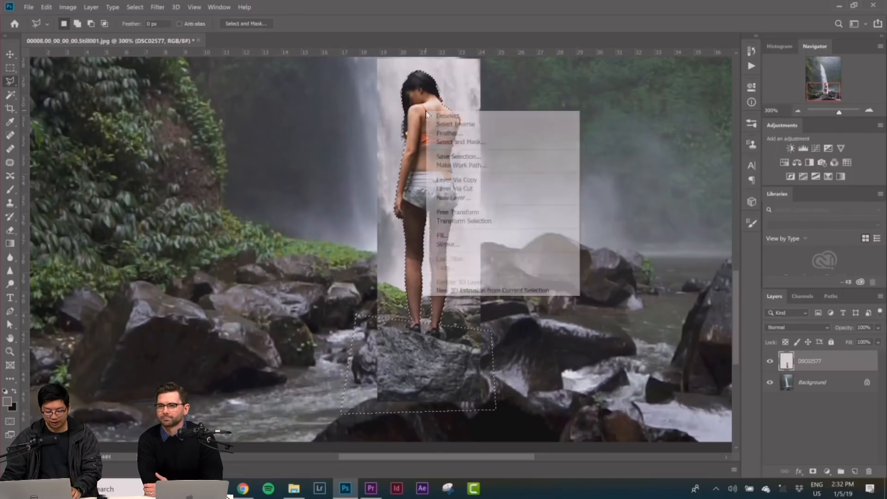
{"action": "left_click", "coordinate": [438, 125]}
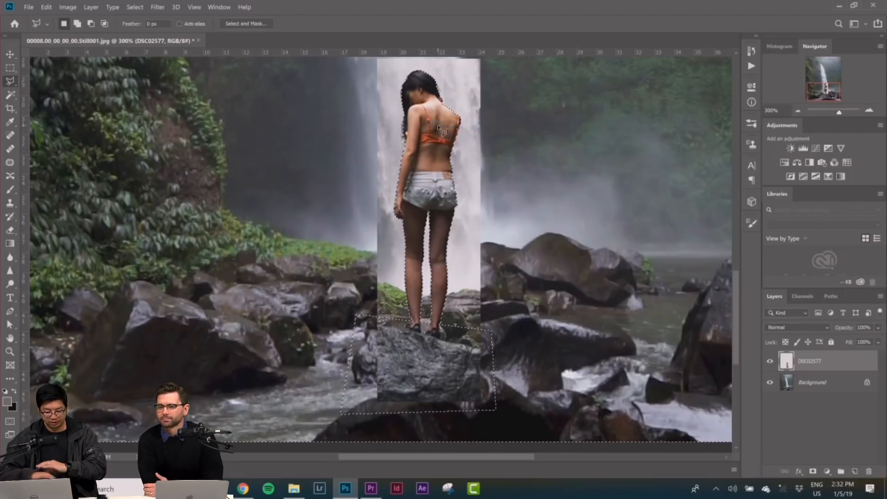
{"action": "key", "text": "Delete"}
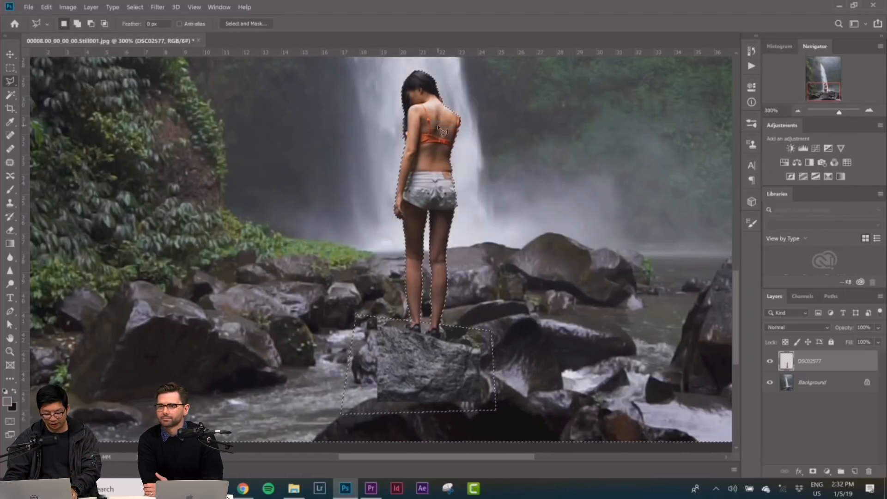
{"action": "key", "text": "ctrl+d"}
- Free-transform the woman's layer to 27.84% and position her on the rocks at the waterfall's base
{"action": "key", "text": "m"}
{"action": "left_click_drag", "start_coordinate": [441, 185], "coordinate": [484, 177]}
{"action": "right_click", "coordinate": [466, 152]}
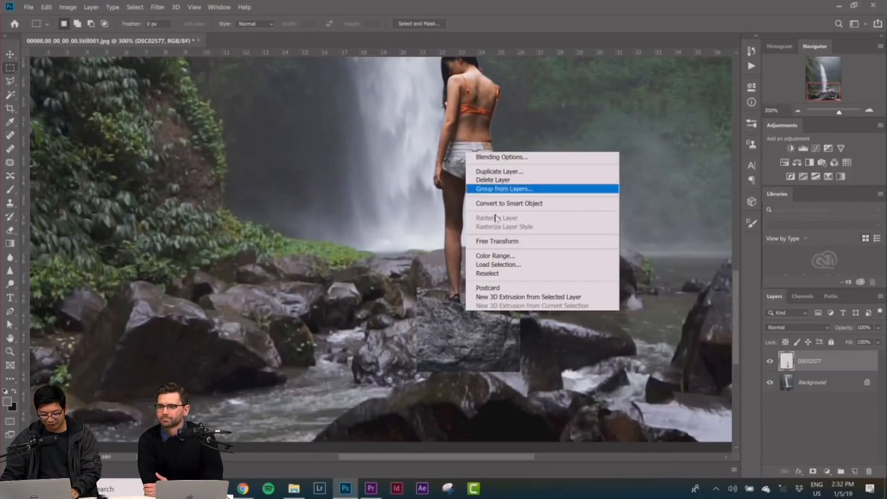
{"action": "left_click", "coordinate": [489, 240]}
{"action": "left_click_drag", "start_coordinate": [520, 371], "coordinate": [431, 161]}
{"action": "left_click_drag", "start_coordinate": [443, 109], "coordinate": [462, 193]}
{"action": "left_click_drag", "start_coordinate": [454, 151], "coordinate": [454, 180]}
{"action": "mouse_move", "coordinate": [459, 235]}
{"action": "left_mouse_down"}
{"action": "mouse_move", "coordinate": [568, 277]}
{"action": "mouse_move", "coordinate": [428, 229]}
{"action": "mouse_move", "coordinate": [462, 231]}
{"action": "mouse_move", "coordinate": [455, 230]}
{"action": "left_mouse_up"}
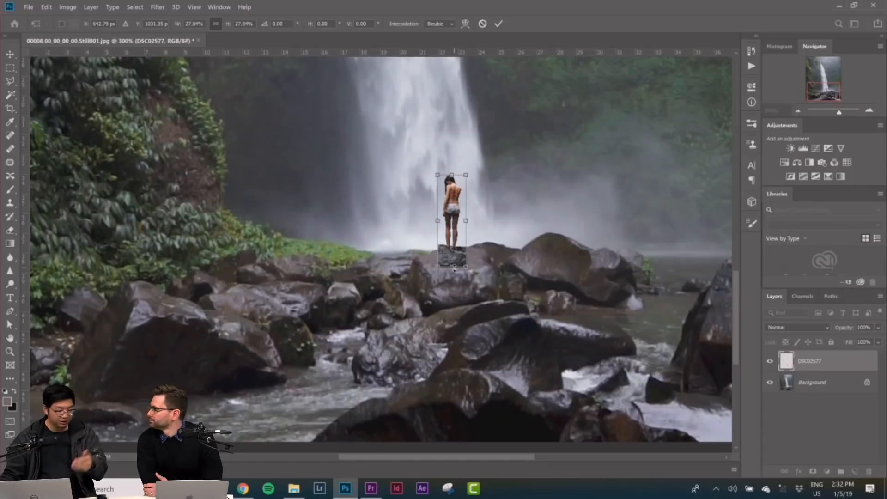
- Enlarge the woman to 29.88%, commit the transform, and shift her slightly left on the rocks in front of the waterfall
{"action": "key", "text": "ctrl+plus"}
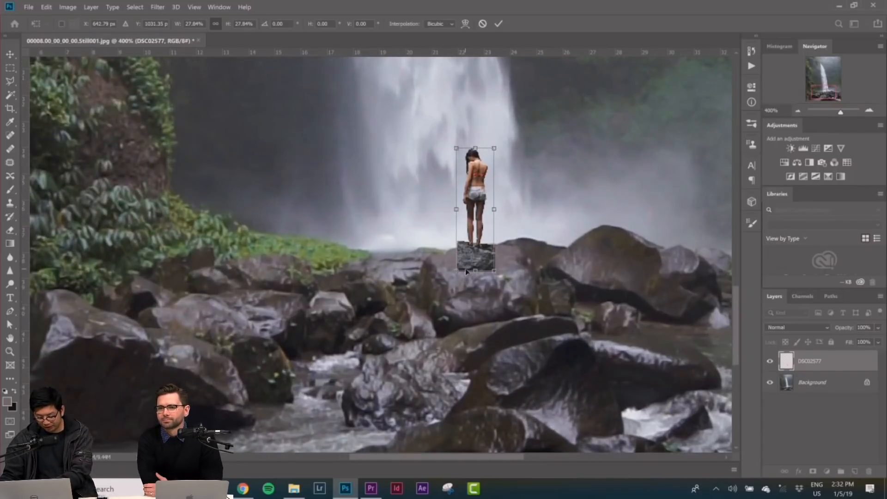
{"action": "key", "text": "ctrl+0"}
{"action": "left_click_drag", "start_coordinate": [411, 334], "coordinate": [413, 331]}
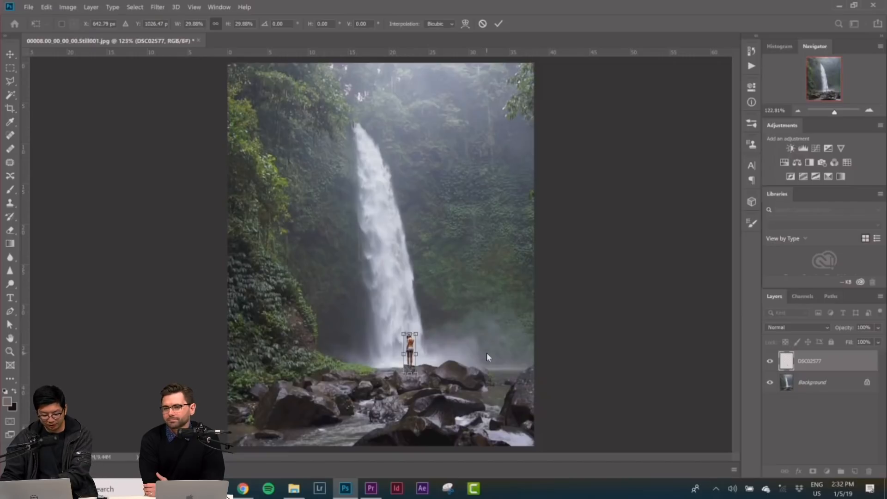
{"action": "key", "text": "Return"}
{"action": "left_click_drag", "start_coordinate": [451, 370], "coordinate": [412, 350]}
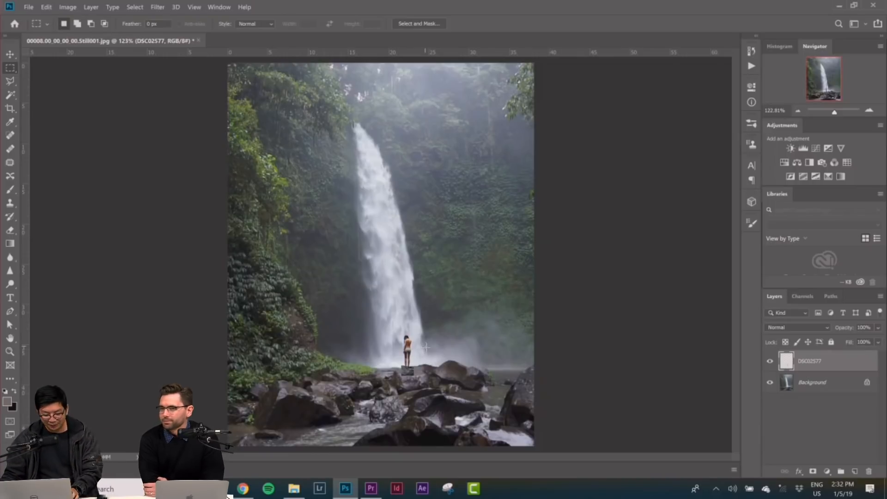
{"action": "left_click_drag", "start_coordinate": [414, 356], "coordinate": [411, 355]}
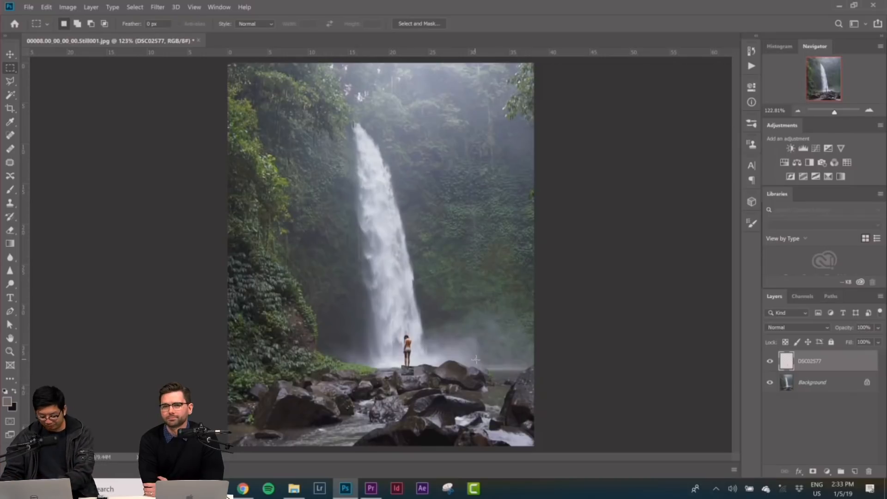
- Examine how the rock patch under the woman's feet meets the boulders, hiding and reshowing her layer to compare
{"action": "key", "text": "ctrl+plus"}
{"action": "scroll", "coordinate": [435, 363], "scroll_direction": "down", "scroll_amount": 5}
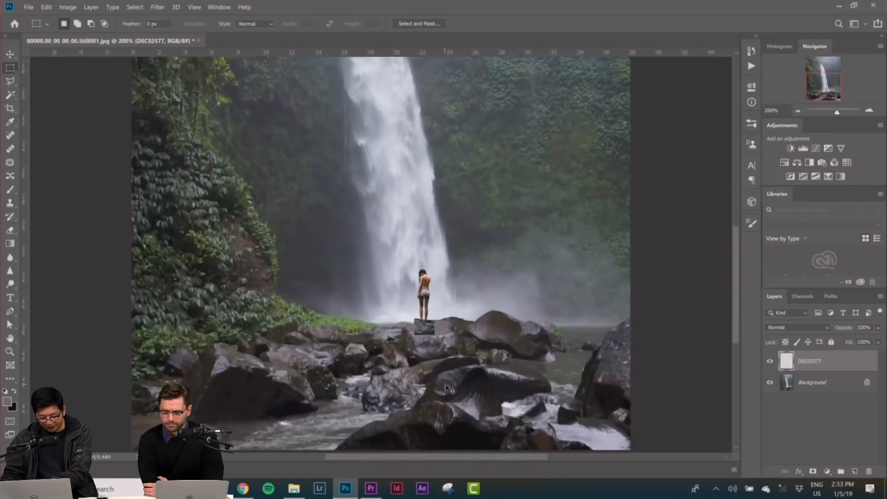
{"action": "key", "text": "ctrl+plus"}
{"action": "scroll", "coordinate": [450, 407], "scroll_direction": "down", "scroll_amount": 1}
{"action": "scroll", "coordinate": [450, 407], "scroll_direction": "down", "scroll_amount": 1}
{"action": "left_click_drag", "start_coordinate": [458, 458], "coordinate": [491, 458]}
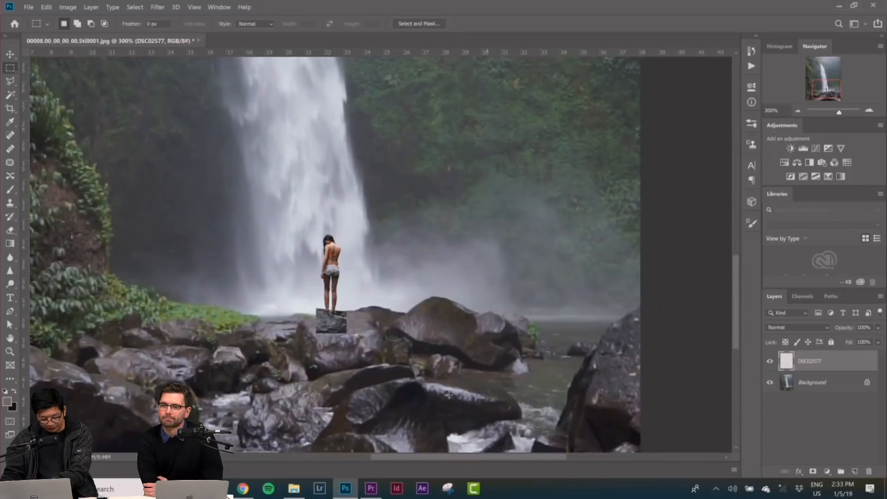
{"action": "scroll", "coordinate": [435, 385], "scroll_direction": "down", "scroll_amount": 1}
{"action": "key", "text": "ctrl+plus"}
{"action": "key", "text": "ctrl+plus"}
{"action": "key", "text": "ctrl+plus"}
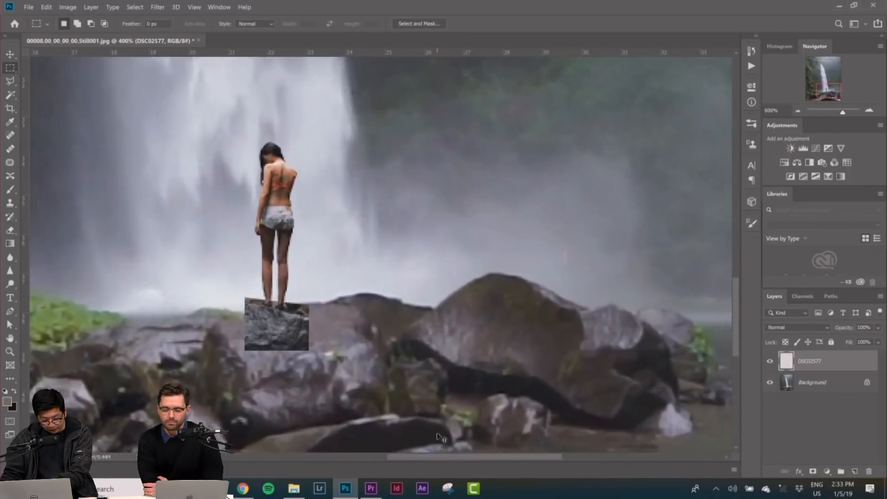
{"action": "key", "text": "ctrl+plus"}
{"action": "left_click_drag", "start_coordinate": [456, 457], "coordinate": [428, 457]}
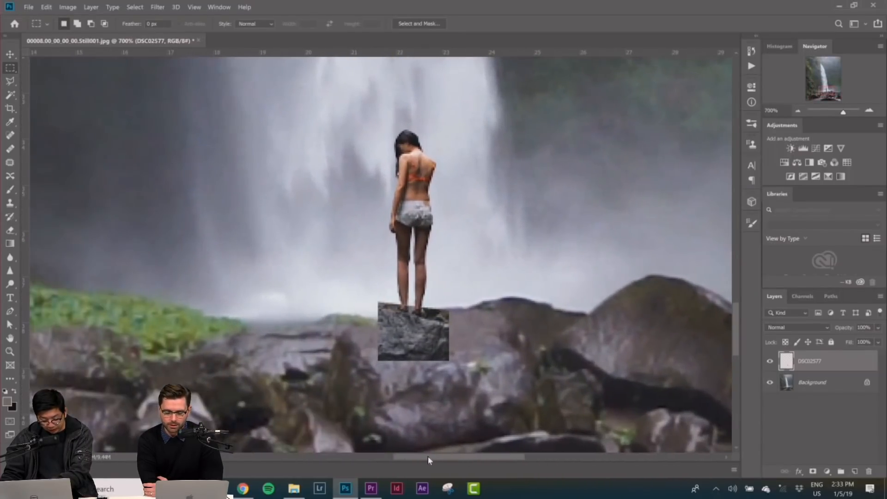
{"action": "scroll", "coordinate": [459, 433], "scroll_direction": "down", "scroll_amount": 1}
{"action": "scroll", "coordinate": [458, 433], "scroll_direction": "down", "scroll_amount": 1}
{"action": "mouse_move", "coordinate": [424, 251]}
{"action": "left_mouse_down"}
{"action": "mouse_move", "coordinate": [422, 264]}
{"action": "mouse_move", "coordinate": [421, 245]}
{"action": "left_mouse_up"}
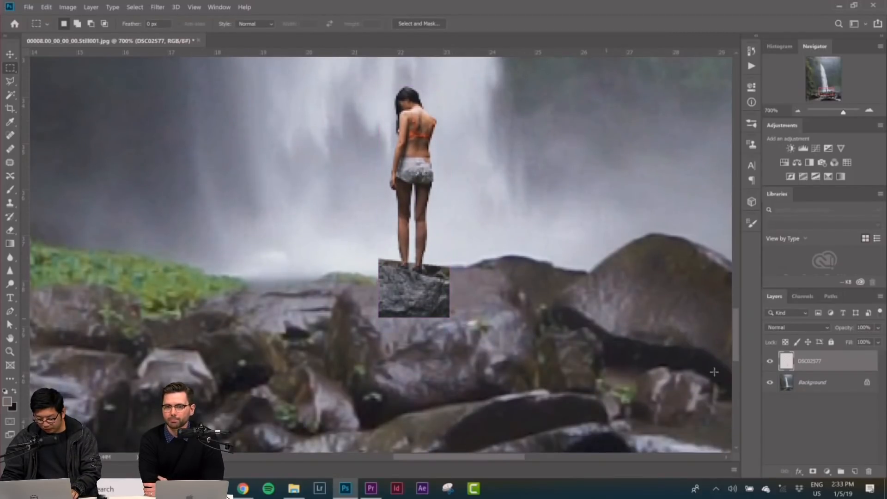
{"action": "left_click", "coordinate": [770, 361]}
{"action": "left_click", "coordinate": [10, 82]}
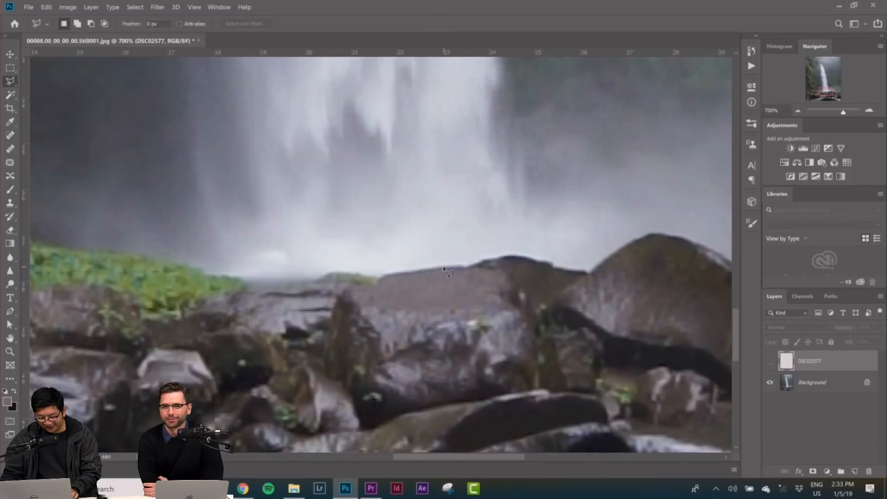
{"action": "left_click", "coordinate": [770, 362]}
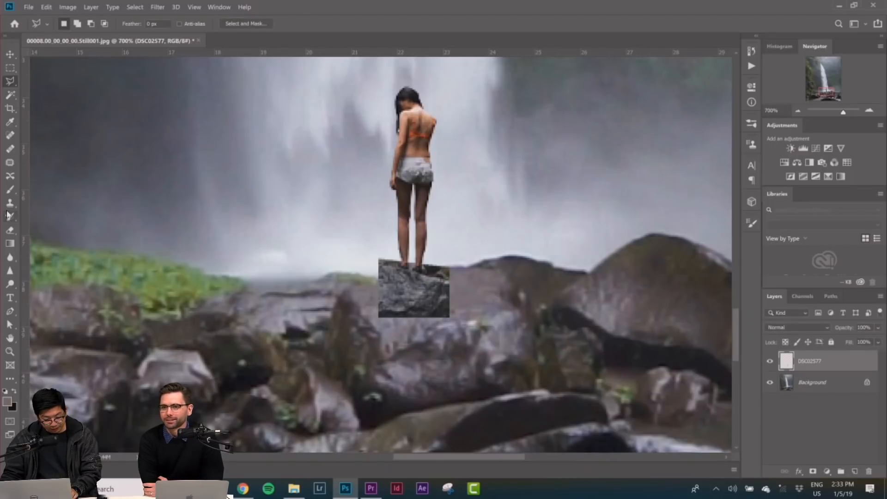
- Erase the side and lower parts of the rock patch beneath the woman's feet with a soft 15 px Eraser
{"action": "left_click", "coordinate": [10, 229]}
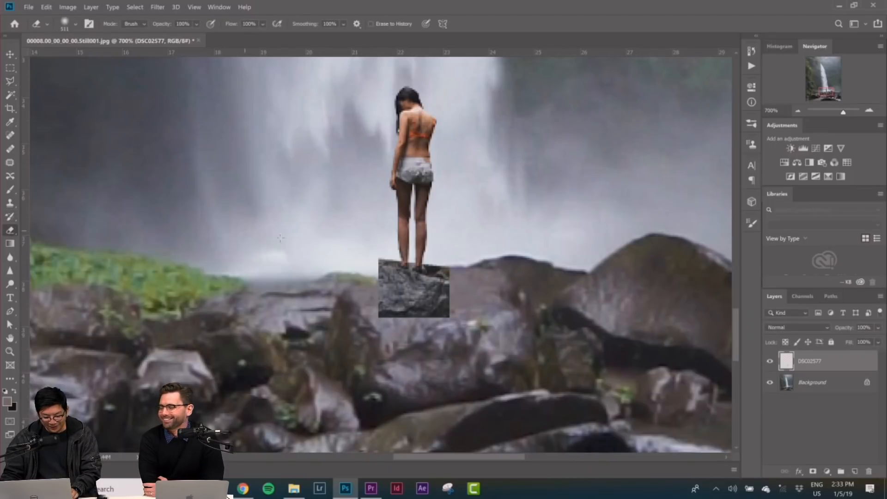
{"action": "right_click", "coordinate": [472, 251]}
{"action": "left_click", "coordinate": [535, 275]}
{"action": "left_click_drag", "start_coordinate": [531, 274], "coordinate": [528, 276]}
{"action": "mouse_move", "coordinate": [435, 316]}
{"action": "left_mouse_down"}
{"action": "mouse_move", "coordinate": [330, 316]}
{"action": "mouse_move", "coordinate": [476, 307]}
{"action": "mouse_move", "coordinate": [463, 310]}
{"action": "mouse_move", "coordinate": [459, 282]}
{"action": "mouse_move", "coordinate": [462, 314]}
{"action": "mouse_move", "coordinate": [452, 255]}
{"action": "mouse_move", "coordinate": [448, 296]}
{"action": "left_mouse_up"}
{"action": "mouse_move", "coordinate": [377, 285]}
{"action": "left_mouse_down"}
{"action": "mouse_move", "coordinate": [386, 333]}
{"action": "mouse_move", "coordinate": [379, 289]}
{"action": "mouse_move", "coordinate": [392, 309]}
{"action": "left_mouse_up"}
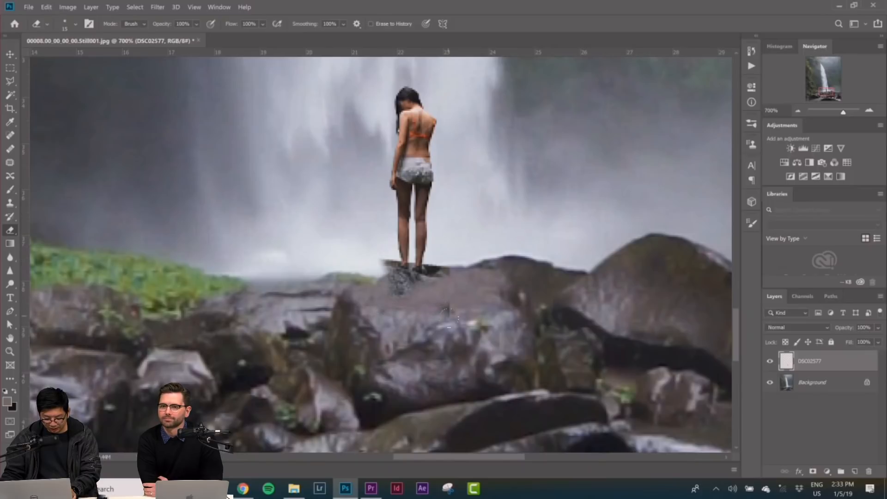
- Nudge the woman slightly down and delete the leftover rock left of her feet using a Polygonal Lasso selection
{"action": "left_click", "coordinate": [10, 68]}
{"action": "left_click_drag", "start_coordinate": [392, 188], "coordinate": [393, 190]}
{"action": "key", "text": "l"}
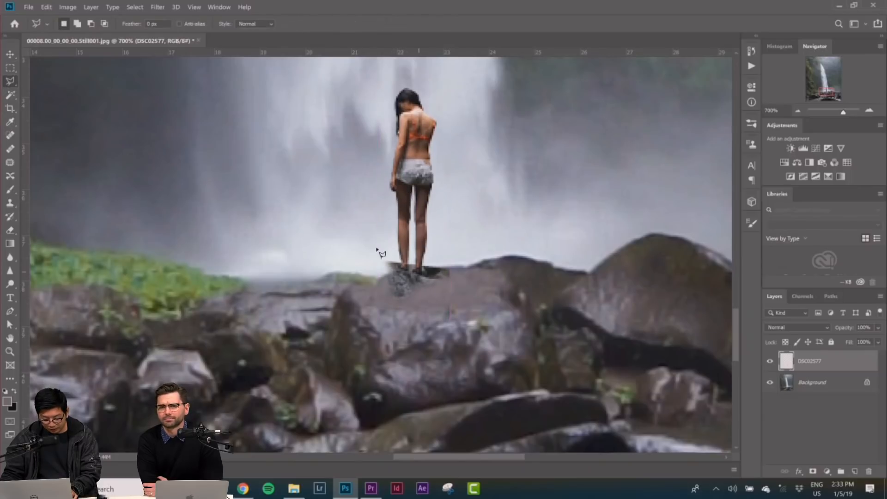
{"action": "left_click", "coordinate": [340, 234]}
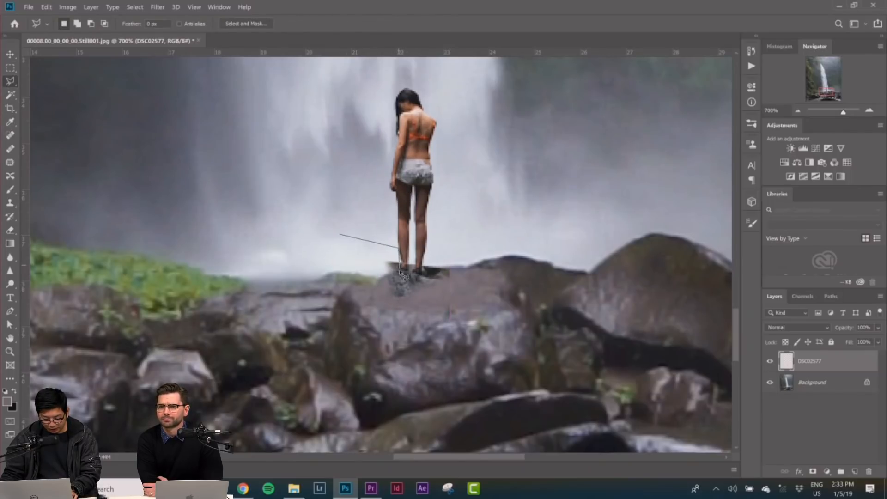
{"action": "left_click", "coordinate": [405, 332]}
{"action": "left_click", "coordinate": [368, 346]}
{"action": "left_click", "coordinate": [302, 279]}
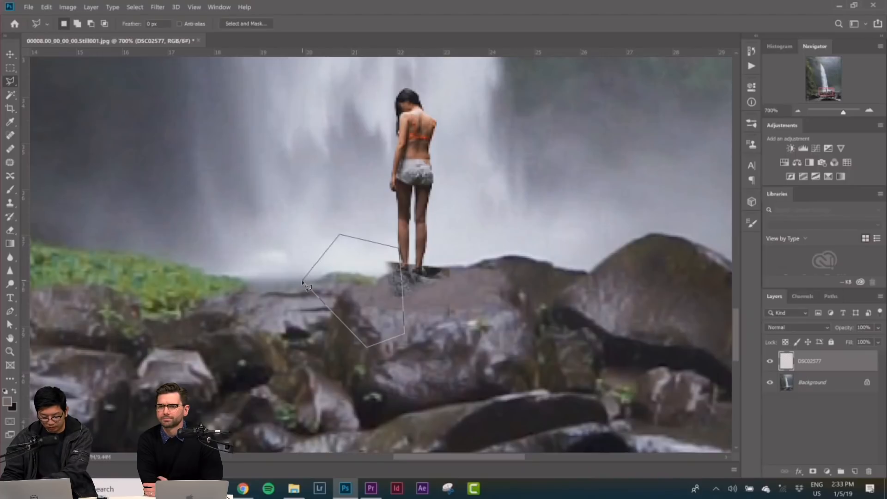
{"action": "left_click", "coordinate": [339, 235]}
{"action": "key", "text": "m"}
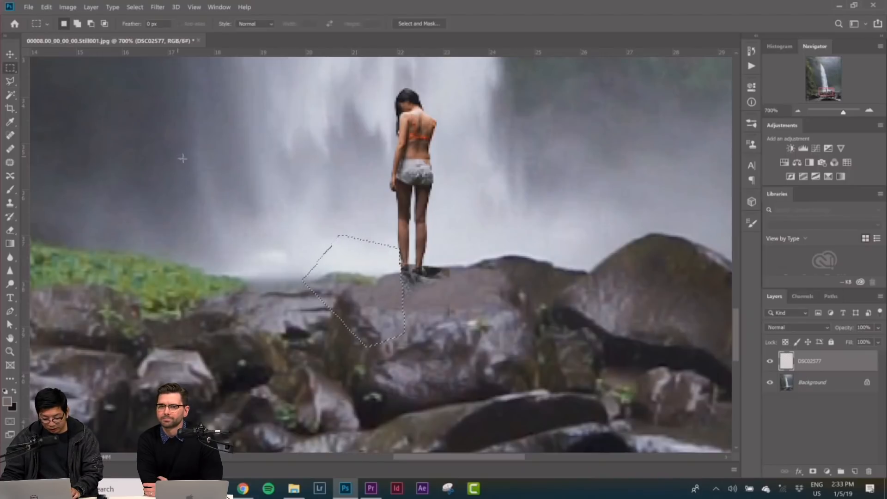
- Lower the woman a little more, then outline and delete the remaining rock patch around her feet and deselect
{"action": "left_click_drag", "start_coordinate": [418, 159], "coordinate": [421, 172]}
{"action": "left_click", "coordinate": [10, 81]}
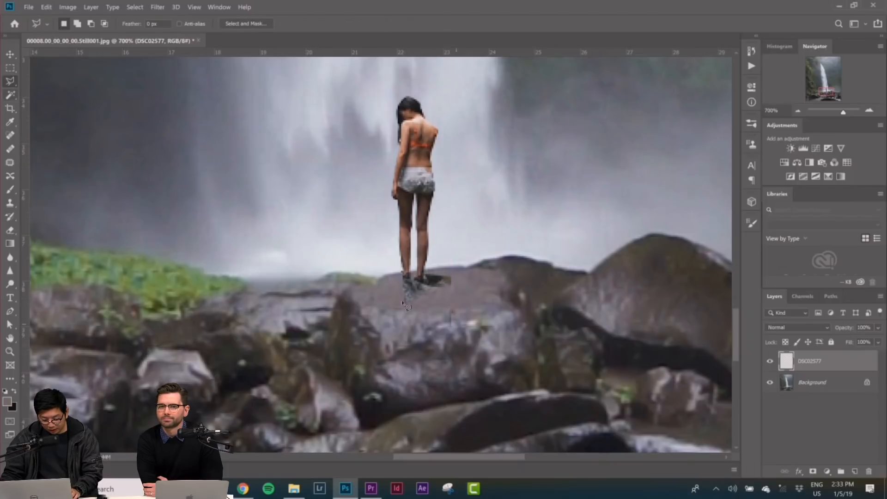
{"action": "left_click", "coordinate": [401, 276]}
{"action": "left_click", "coordinate": [431, 270]}
{"action": "left_click", "coordinate": [468, 281]}
{"action": "left_click", "coordinate": [474, 330]}
{"action": "left_click", "coordinate": [392, 330]}
{"action": "double_click", "coordinate": [382, 311]}
{"action": "key", "text": "Delete"}
{"action": "key", "text": "ctrl+d"}
{"action": "key", "text": "m"}
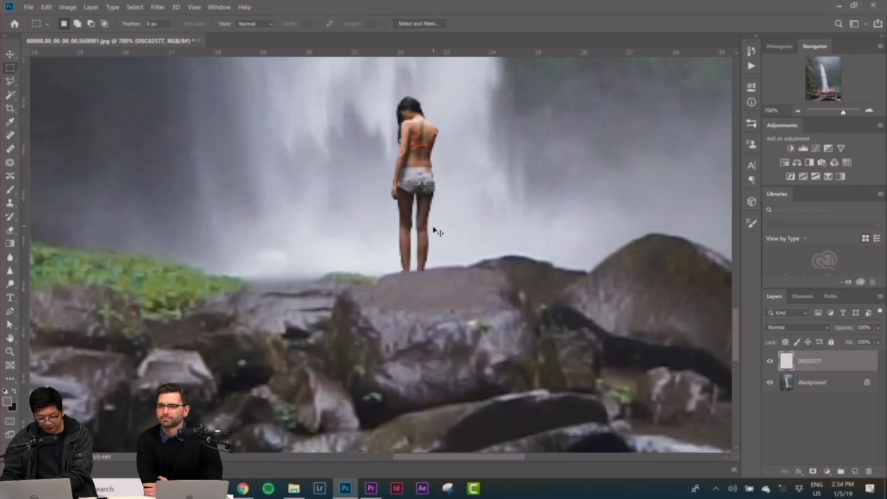
- Examine the woman's placement on the rock, first in the full image and closely around her outline
{"action": "key", "text": "ctrl+0"}
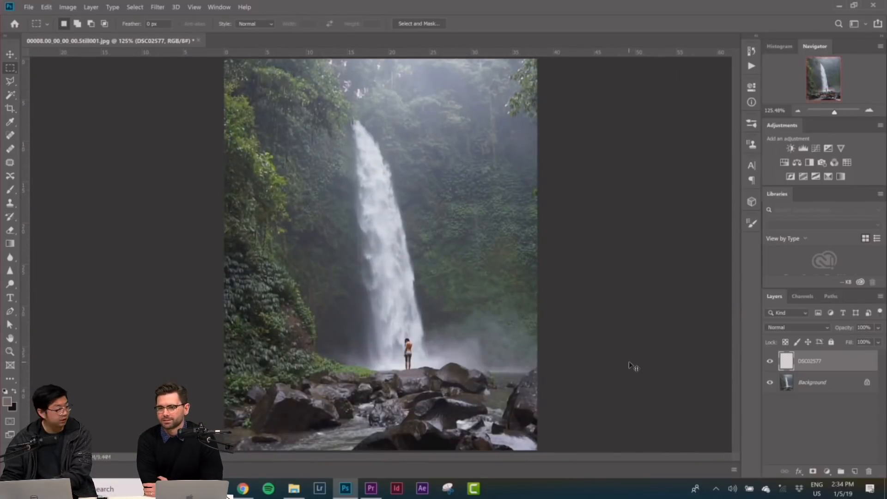
{"action": "key", "text": "ctrl+plus"}
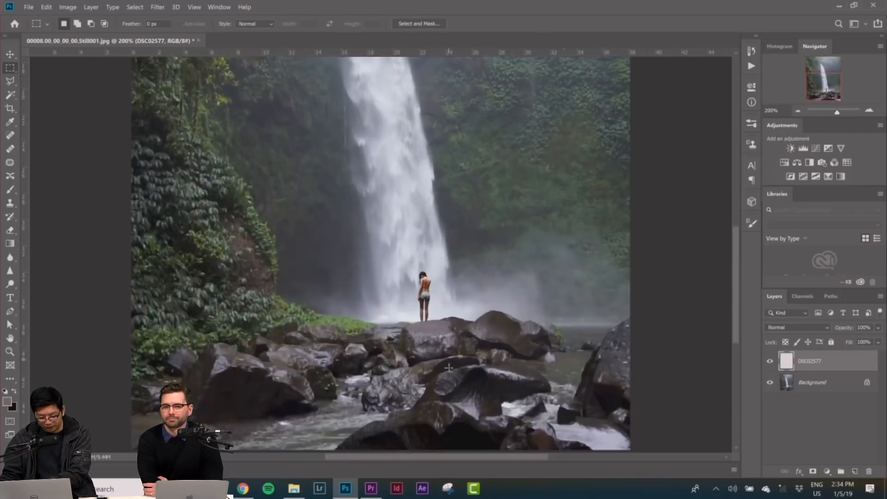
{"action": "key", "text": "ctrl+plus"}
{"action": "key", "text": "ctrl+plus"}
{"action": "scroll", "coordinate": [449, 369], "scroll_direction": "down", "scroll_amount": 2}
{"action": "key", "text": "ctrl+plus"}
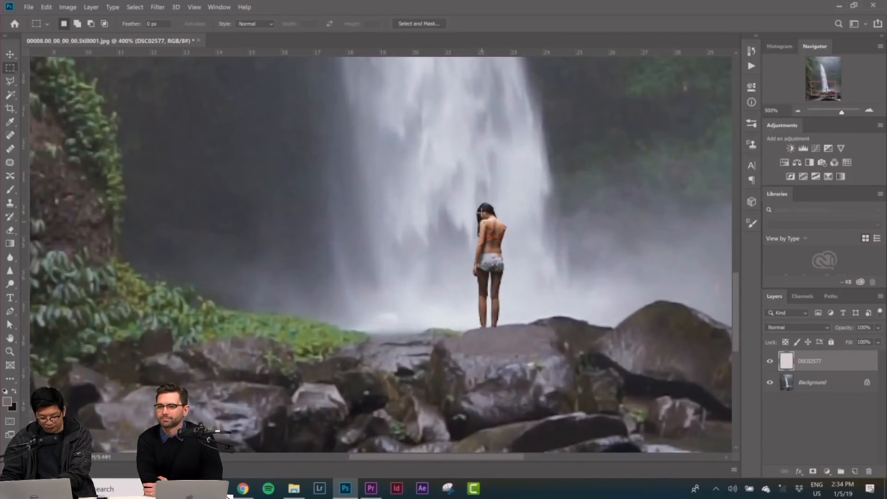
{"action": "left_click_drag", "start_coordinate": [506, 457], "coordinate": [542, 457]}
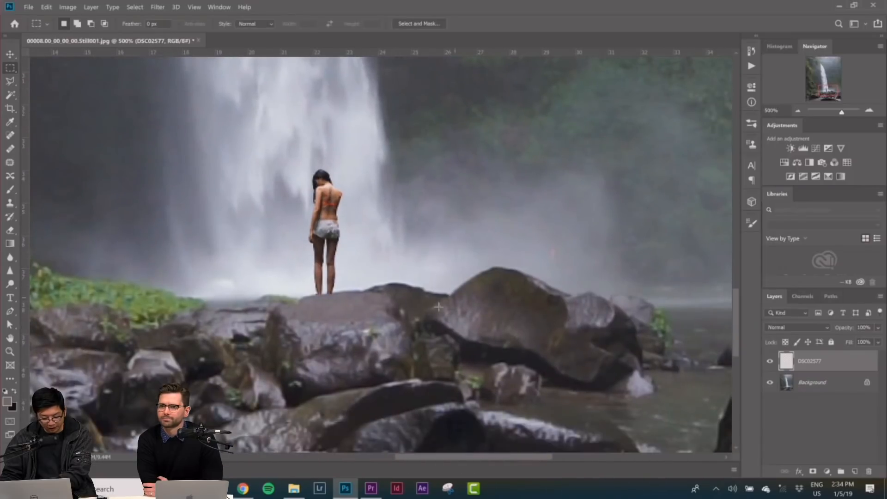
{"action": "key", "text": "ctrl+plus"}
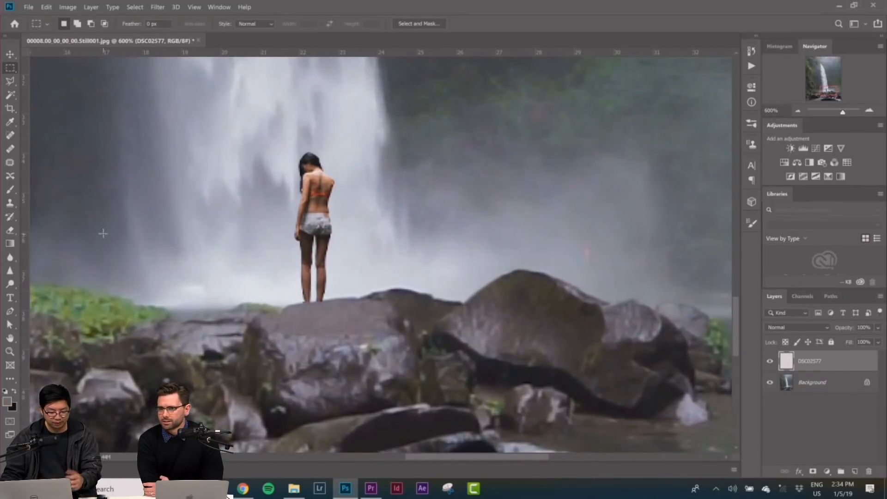
{"action": "left_click_drag", "start_coordinate": [508, 456], "coordinate": [505, 456]}
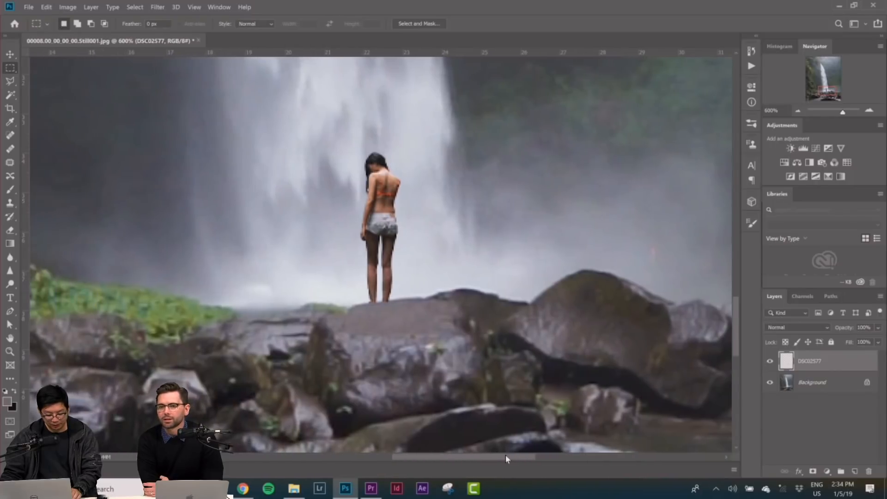
{"action": "scroll", "coordinate": [475, 399], "scroll_direction": "down", "scroll_amount": 1}
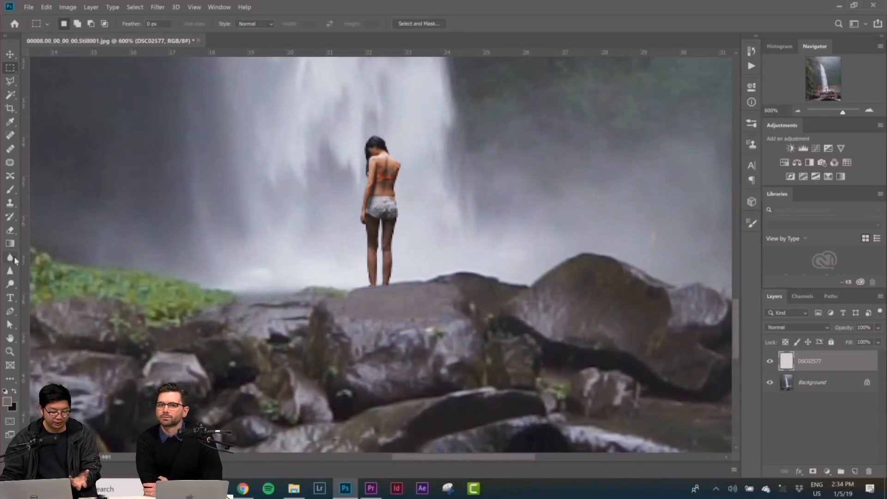
- Soften the edges of the woman's body and legs with the Blur tool, using a 5 px brush
{"action": "left_click", "coordinate": [11, 260]}
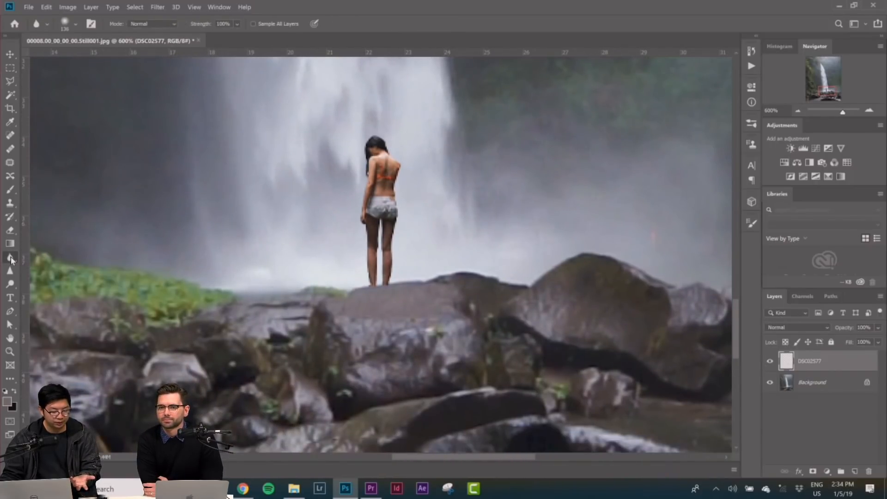
{"action": "right_click", "coordinate": [317, 212]}
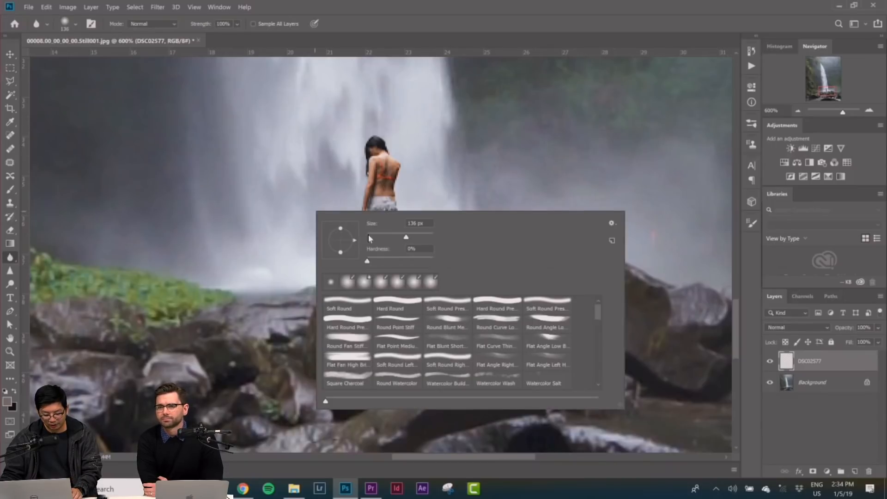
{"action": "left_click_drag", "start_coordinate": [372, 236], "coordinate": [370, 236]}
{"action": "key", "text": "Return"}
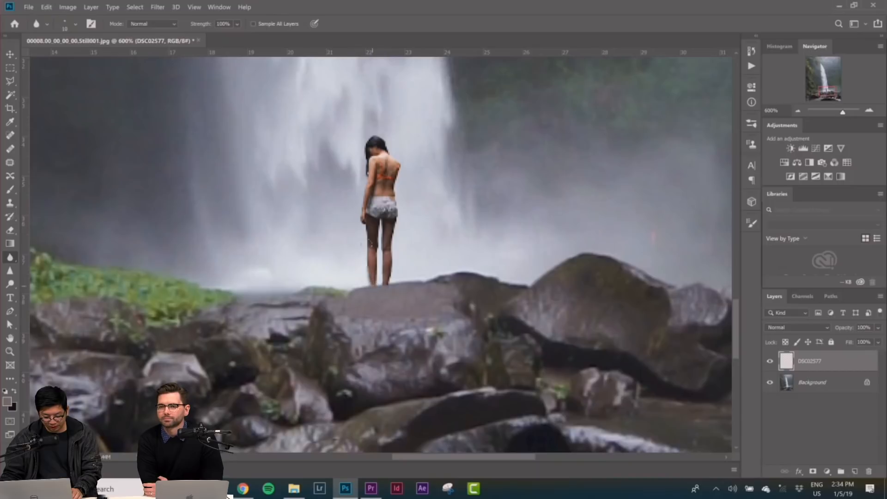
{"action": "right_click", "coordinate": [442, 249]}
{"action": "left_click_drag", "start_coordinate": [550, 263], "coordinate": [502, 254]}
{"action": "type", "text": "5"}
{"action": "key", "text": "Return"}
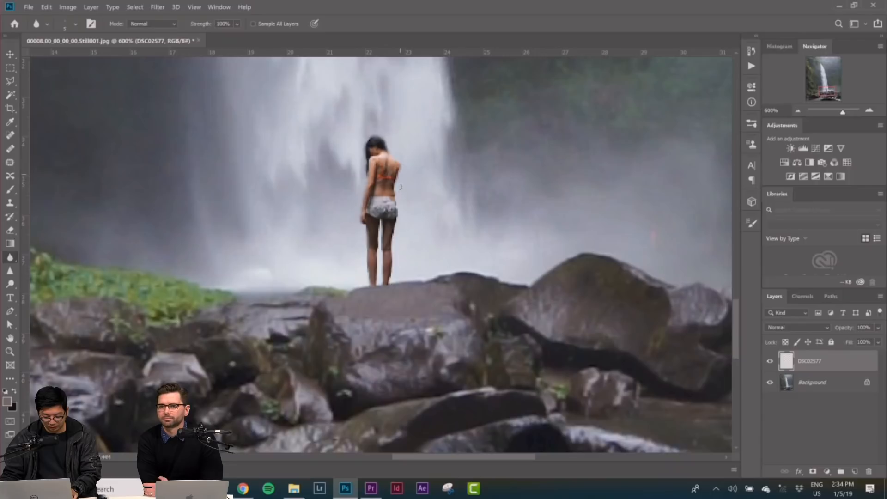
{"action": "left_click_drag", "start_coordinate": [382, 282], "coordinate": [384, 225]}
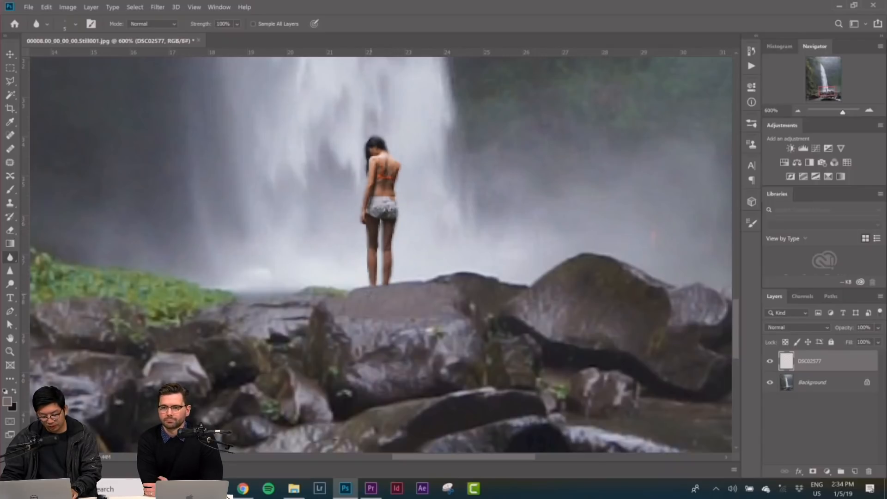
- Create a new empty layer for brushwork and place it between the woman's layer and the Background
{"action": "left_click", "coordinate": [10, 80]}
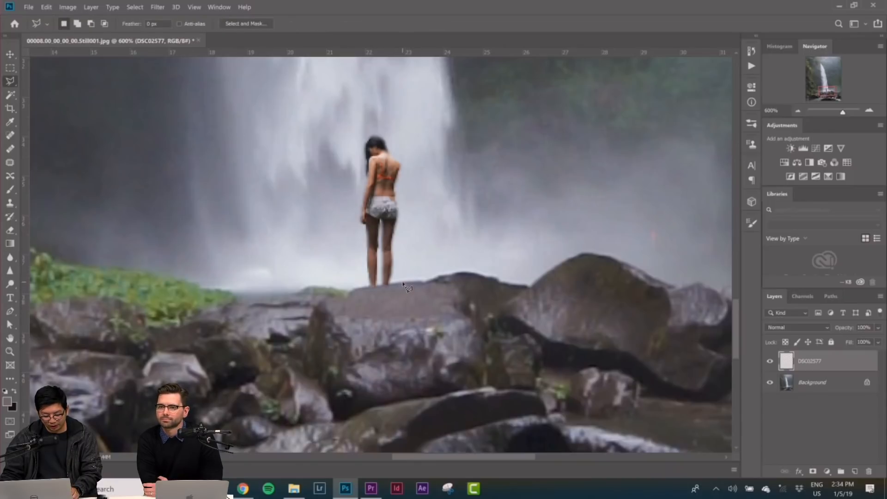
{"action": "left_click", "coordinate": [10, 190]}
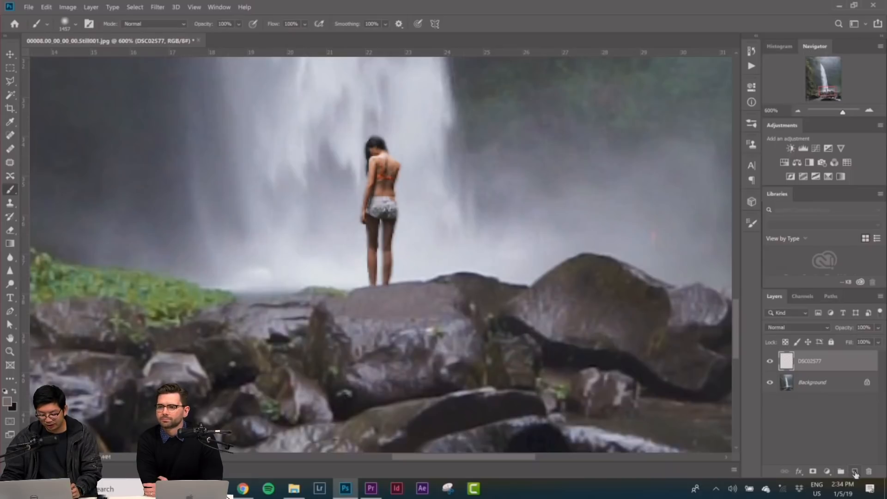
{"action": "left_click", "coordinate": [855, 471]}
{"action": "left_click_drag", "start_coordinate": [835, 363], "coordinate": [833, 389]}
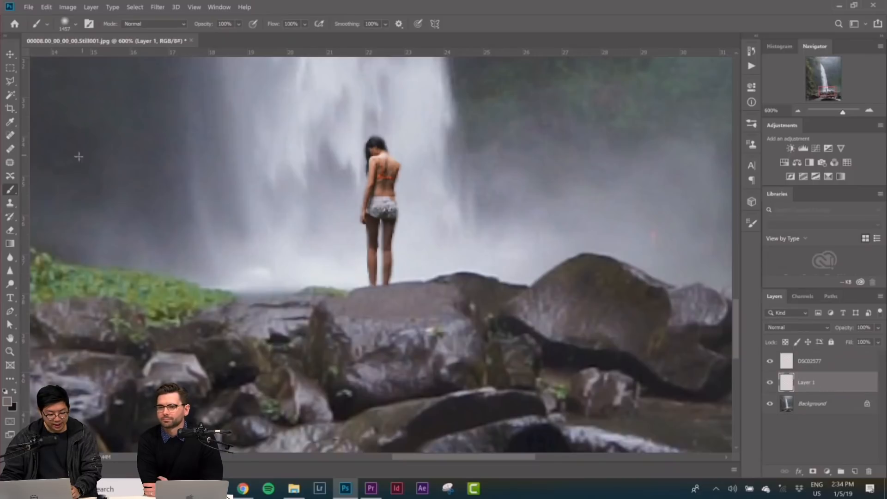
- Set the foreground colour to black, reduce the soft brush, and paint a shadow spot behind the woman's feet on the new layer
{"action": "left_click", "coordinate": [7, 402]}
{"action": "left_click_drag", "start_coordinate": [392, 219], "coordinate": [351, 247]}
{"action": "left_click", "coordinate": [581, 114]}
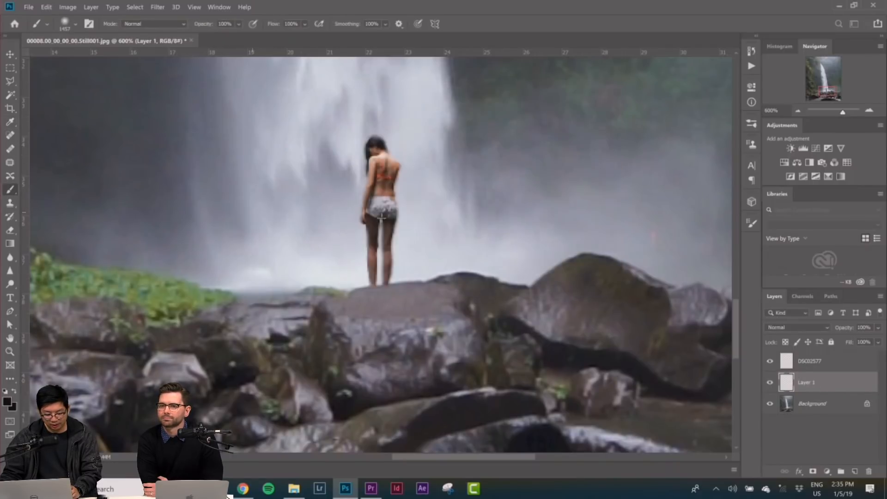
{"action": "right_click", "coordinate": [507, 237]}
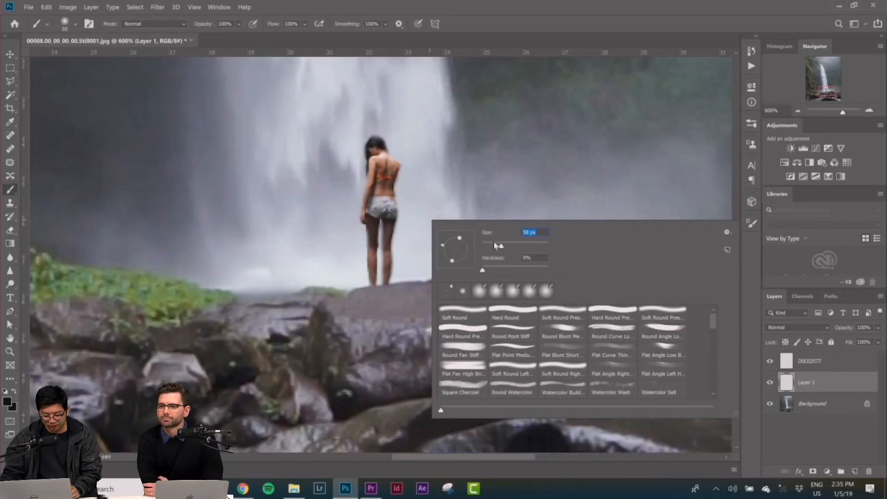
{"action": "key", "text": "Return"}
{"action": "mouse_move", "coordinate": [371, 280]}
{"action": "left_mouse_down"}
{"action": "mouse_move", "coordinate": [402, 282]}
{"action": "mouse_move", "coordinate": [374, 289]}
{"action": "left_mouse_up"}
- Set the painted shadow layer's opacity to 30%
{"action": "left_click", "coordinate": [10, 68]}
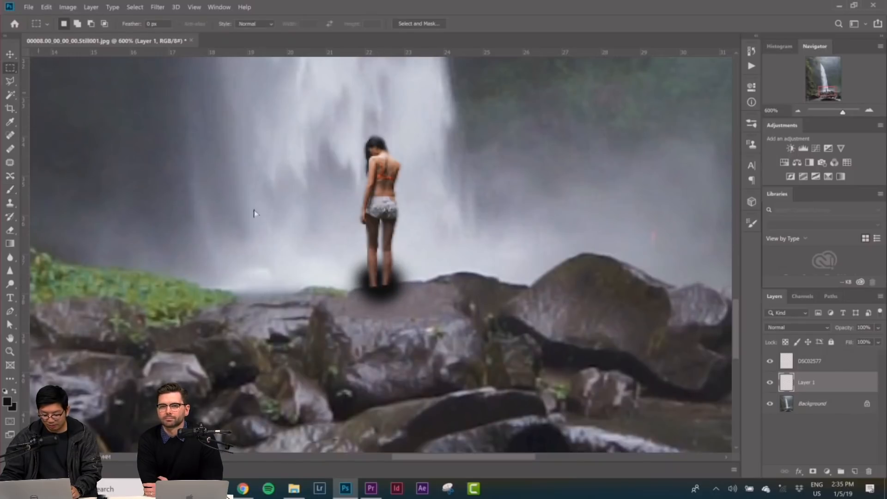
{"action": "type", "text": "25"}
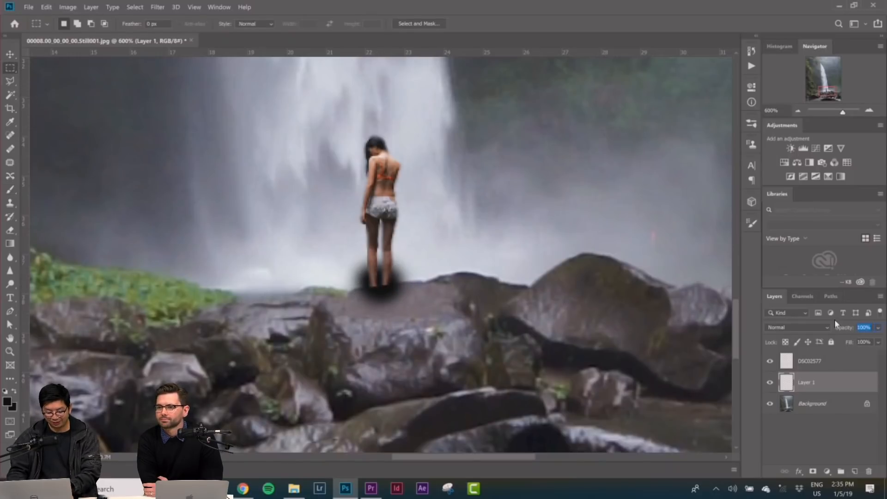
{"action": "key", "text": "Return"}
{"action": "left_click", "coordinate": [840, 327]}
{"action": "type", "text": "30"}
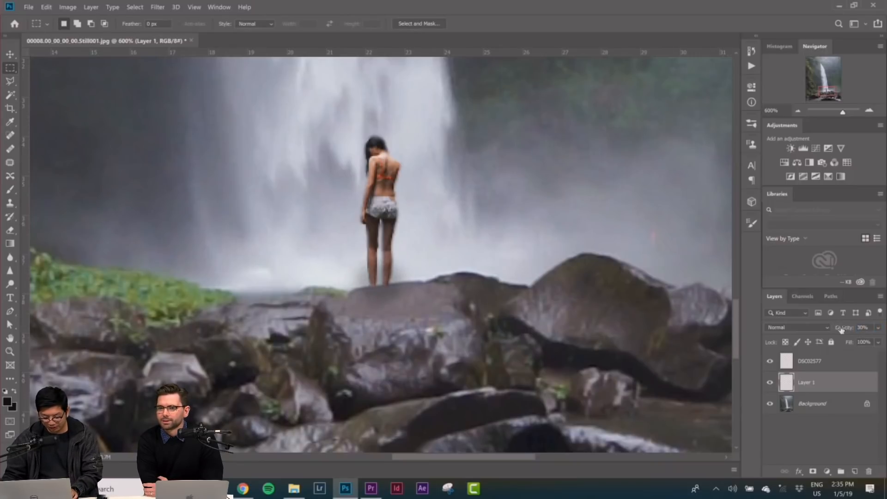
- Compare the image with and without the painted shadow, and set the shadow layer's opacity to 25%
{"action": "left_click", "coordinate": [770, 383]}
{"action": "left_click", "coordinate": [770, 384]}
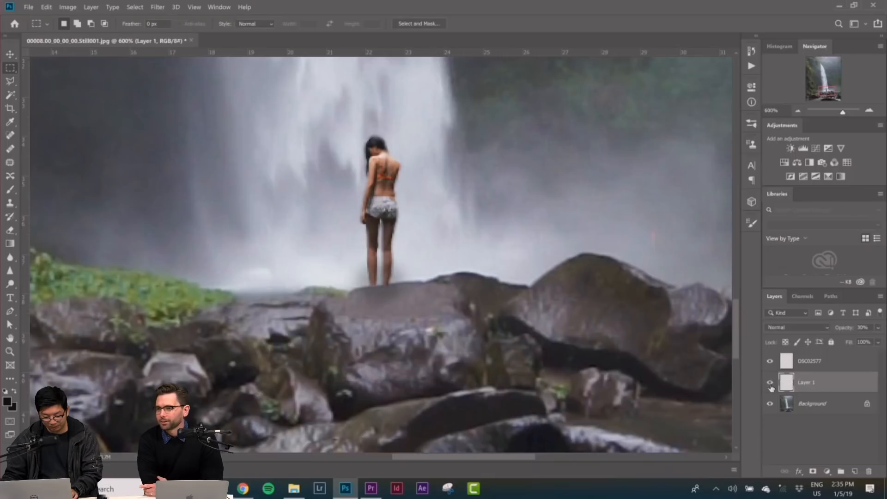
{"action": "left_click", "coordinate": [770, 383]}
{"action": "left_click", "coordinate": [770, 383]}
{"action": "left_click", "coordinate": [771, 384]}
{"action": "left_click", "coordinate": [770, 385]}
{"action": "left_click_drag", "start_coordinate": [871, 328], "coordinate": [818, 325]}
{"action": "type", "text": "25"}
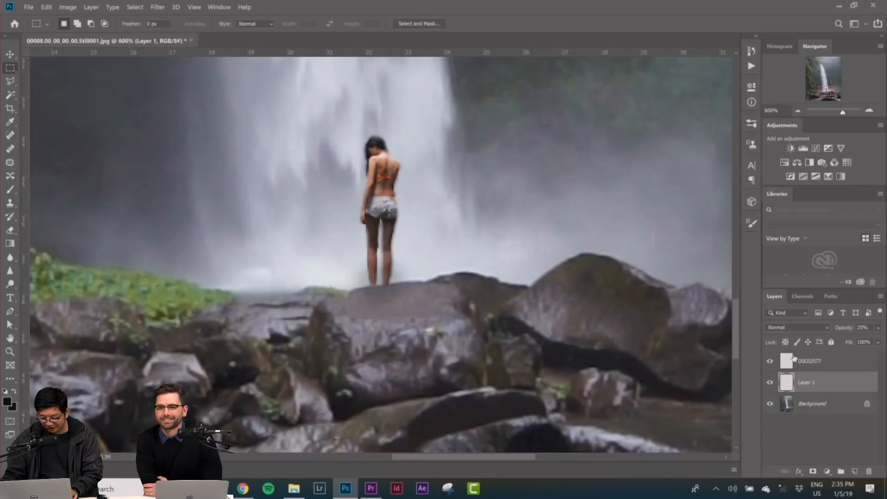
{"action": "left_click", "coordinate": [770, 384]}
{"action": "left_click", "coordinate": [770, 384]}
{"action": "left_click", "coordinate": [10, 82]}
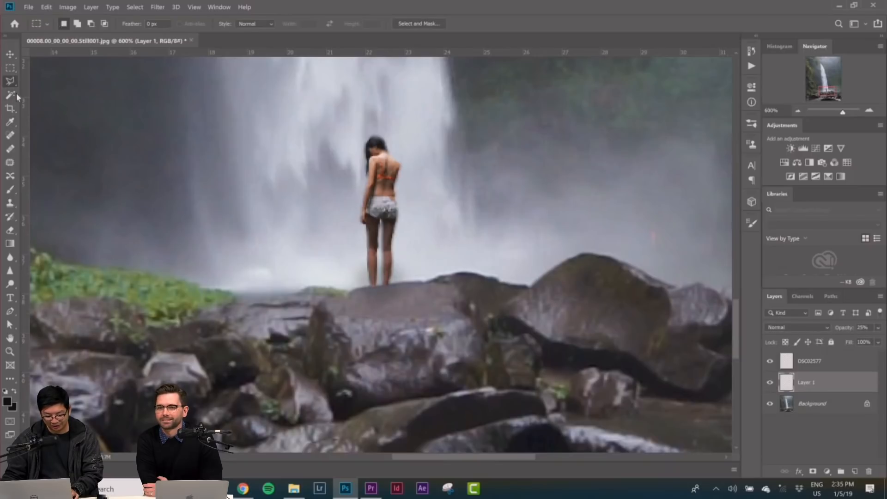
{"action": "left_click", "coordinate": [360, 287]}
{"action": "left_click", "coordinate": [311, 281]}
{"action": "left_click", "coordinate": [286, 235]}
{"action": "double_click", "coordinate": [488, 186]}
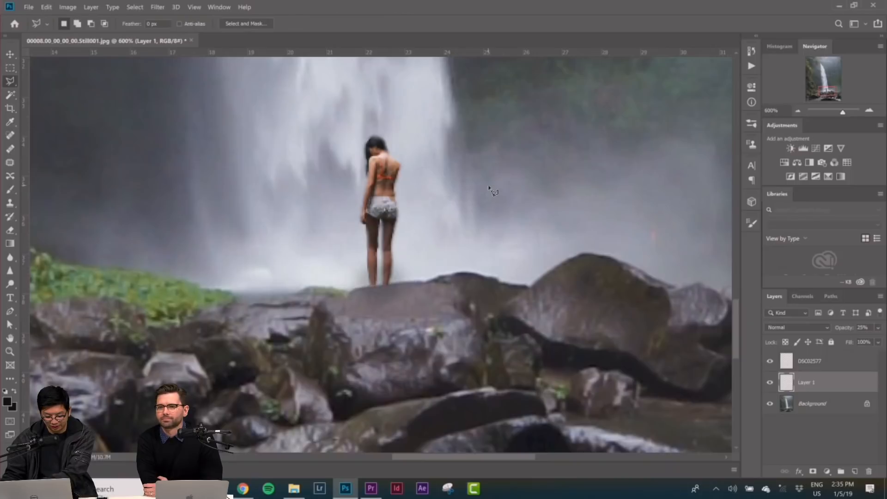
{"action": "left_click", "coordinate": [10, 68]}
{"action": "left_click", "coordinate": [425, 295]}
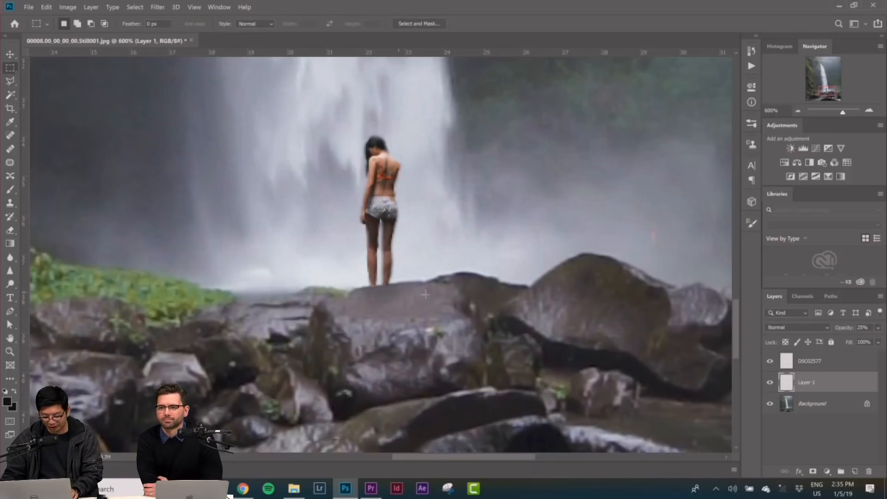
- Adjust the painted shadow slightly upward beneath the woman's feet with Free Transform
{"action": "left_click", "coordinate": [771, 384]}
{"action": "left_click", "coordinate": [770, 384]}
{"action": "left_click", "coordinate": [770, 384]}
{"action": "left_click", "coordinate": [771, 384]}
{"action": "left_click_drag", "start_coordinate": [416, 295], "coordinate": [416, 296]}
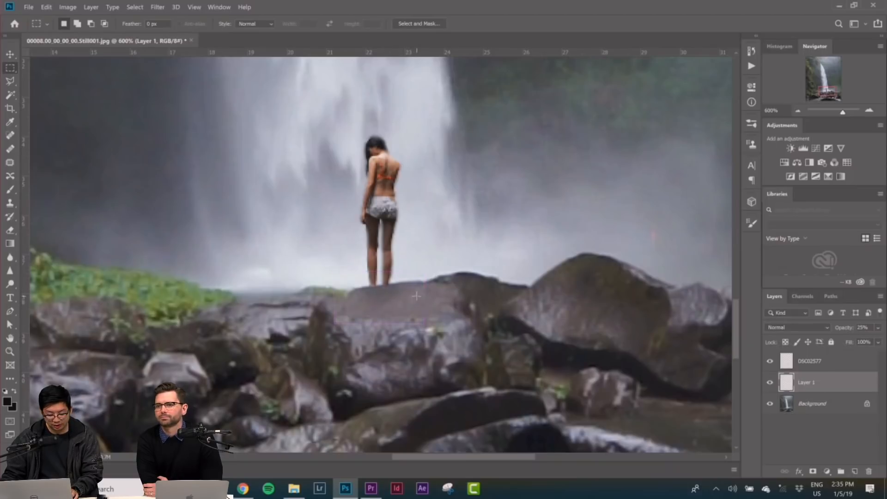
{"action": "left_click", "coordinate": [11, 258]}
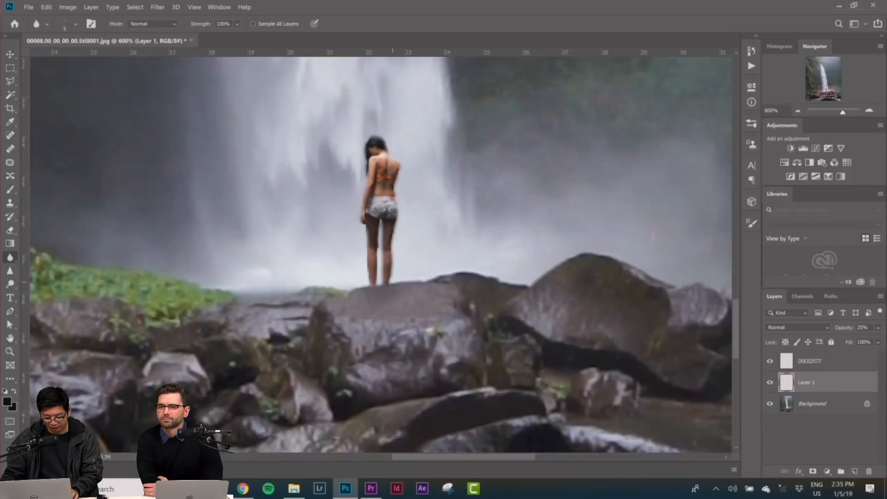
{"action": "key", "text": "m"}
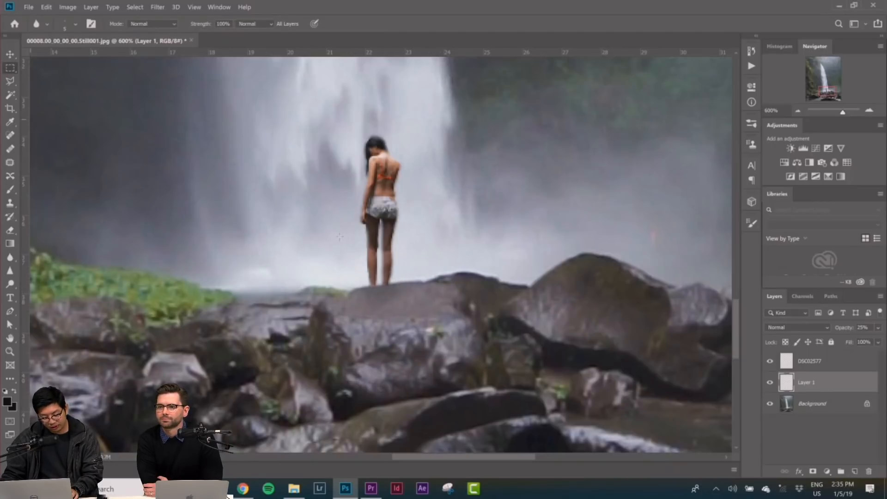
{"action": "right_click", "coordinate": [377, 290]}
{"action": "left_click", "coordinate": [406, 379]}
{"action": "mouse_move", "coordinate": [386, 325]}
{"action": "left_mouse_down"}
{"action": "mouse_move", "coordinate": [385, 300]}
{"action": "mouse_move", "coordinate": [384, 313]}
{"action": "left_mouse_up"}
{"action": "key", "text": "Return"}
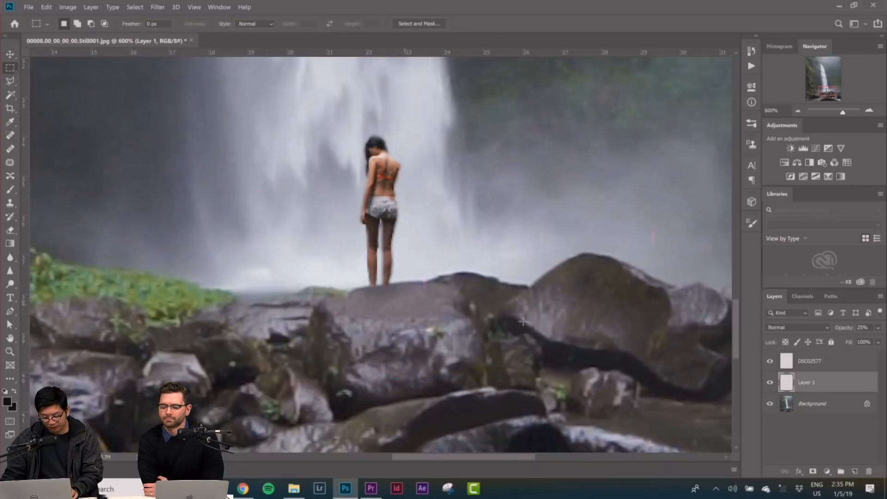
- Compare the image with the shadow layer hidden and shown, and check the composite as a whole
{"action": "left_click", "coordinate": [769, 382]}
{"action": "left_click", "coordinate": [769, 382]}
{"action": "left_click", "coordinate": [769, 382]}
{"action": "left_click", "coordinate": [769, 382]}
{"action": "left_click", "coordinate": [769, 382]}
{"action": "left_click", "coordinate": [769, 382]}
{"action": "left_click", "coordinate": [769, 383]}
{"action": "left_click", "coordinate": [769, 382]}
{"action": "left_click", "coordinate": [769, 383]}
{"action": "left_click", "coordinate": [769, 383]}
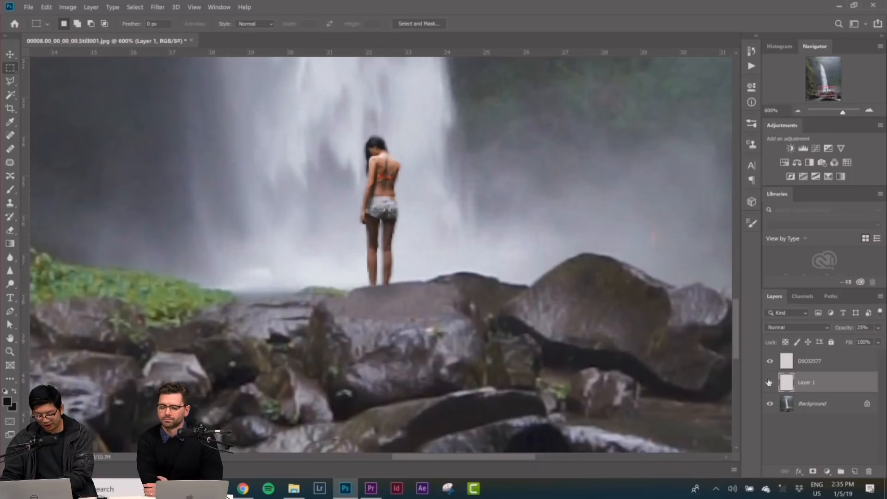
{"action": "key", "text": "ctrl+0"}
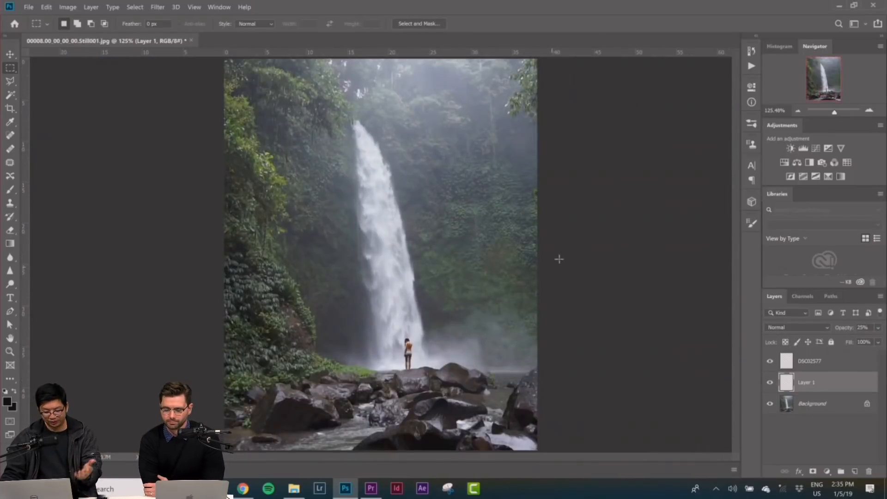
- Hide the Background layer so only the woman and her shadow remain on transparency
{"action": "left_click", "coordinate": [770, 403]}
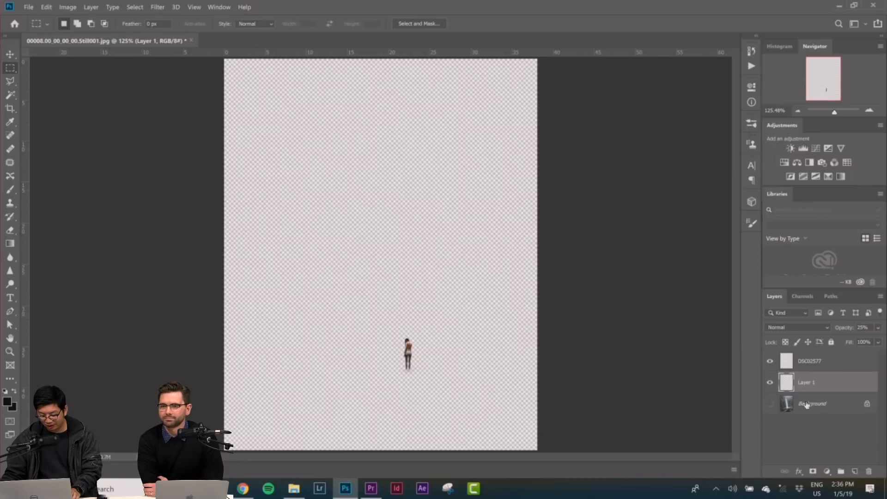
{"action": "left_click", "coordinate": [769, 404]}
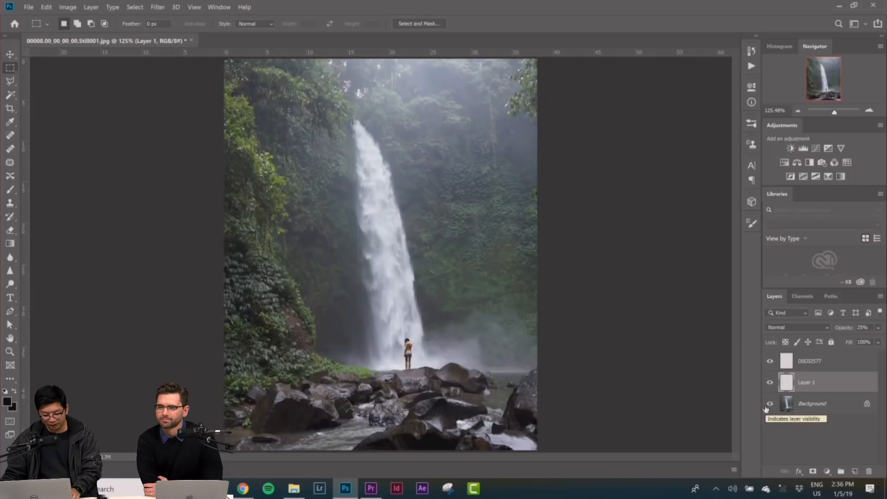
{"action": "left_click", "coordinate": [766, 406]}
- Export the woman and her shadow as a transparent 1080 x 1350 PNG to the Desktop, named 00008.00_00_00_00.Still001
{"action": "left_click", "coordinate": [28, 7]}
{"action": "mouse_move", "coordinate": [58, 140]}
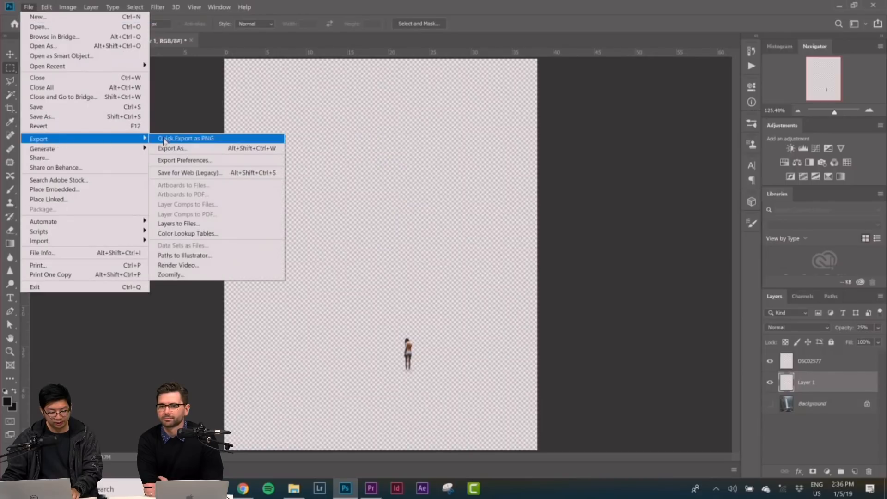
{"action": "left_click", "coordinate": [175, 147]}
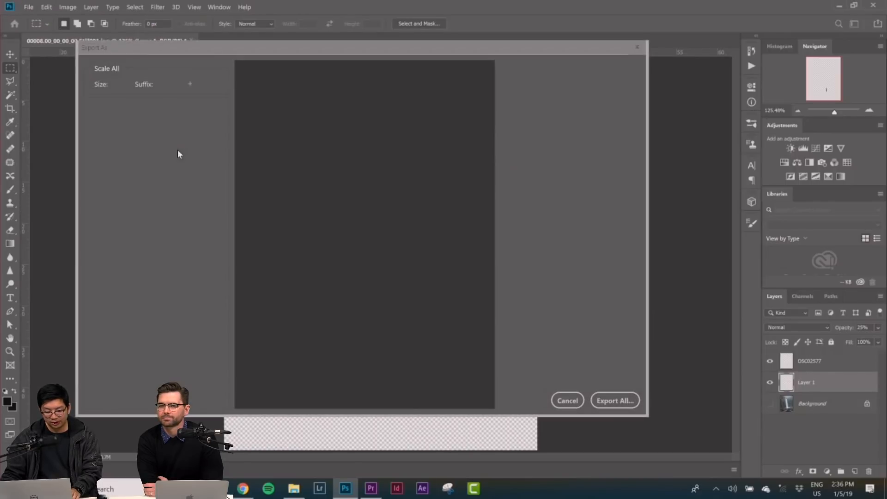
{"action": "left_click", "coordinate": [598, 90]}
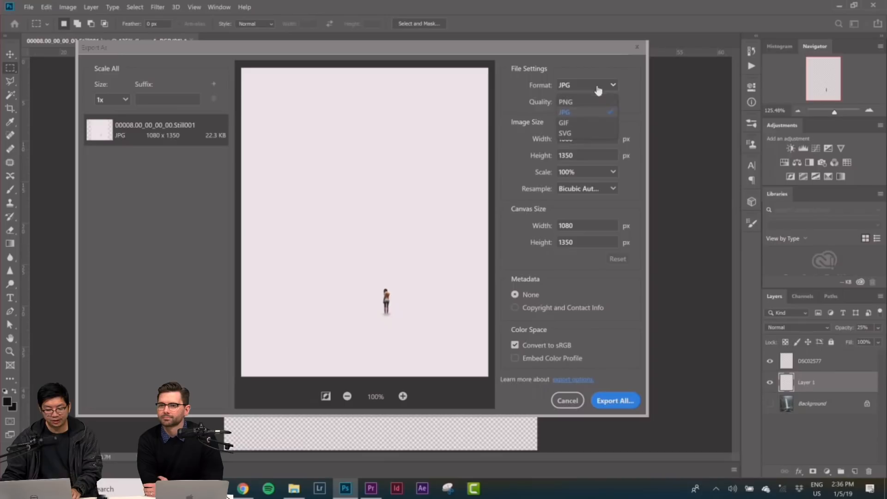
{"action": "left_click", "coordinate": [592, 102]}
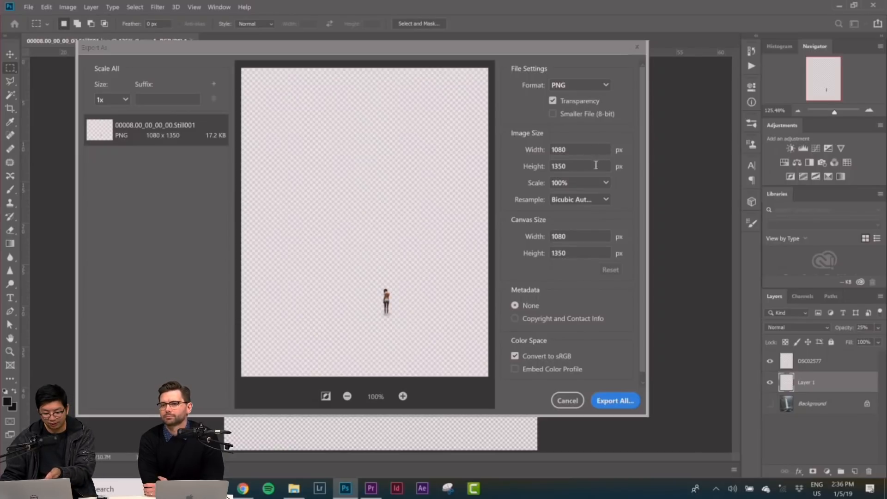
{"action": "left_click", "coordinate": [617, 401]}
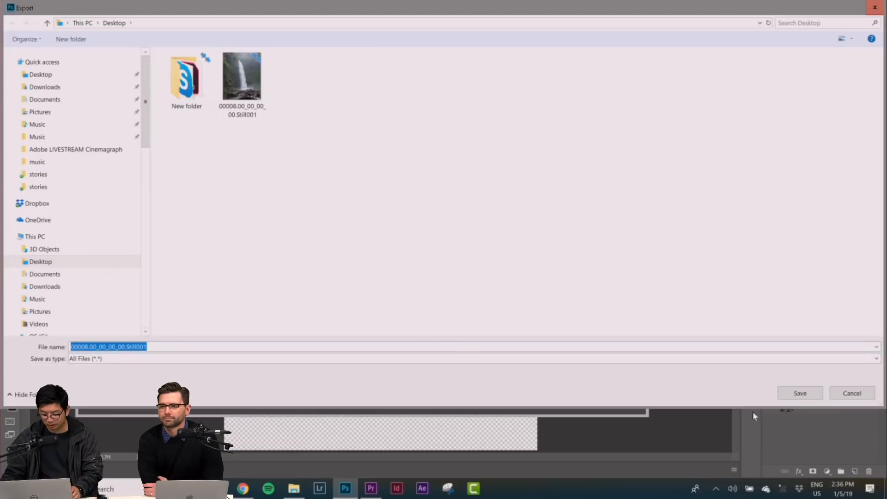
{"action": "left_click", "coordinate": [800, 393]}
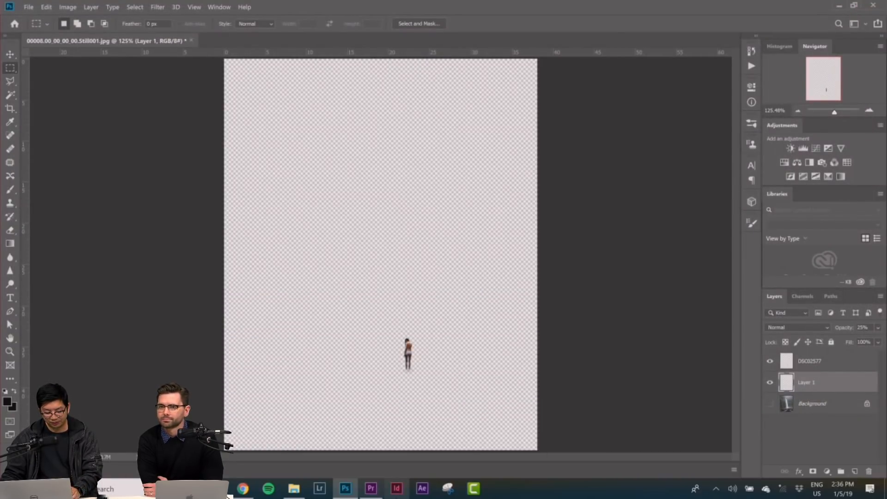
- Bring the exported PNG from the Desktop into the Premiere Pro timeline, above the adjustment layer at the sequence start
{"action": "left_click", "coordinate": [371, 488]}
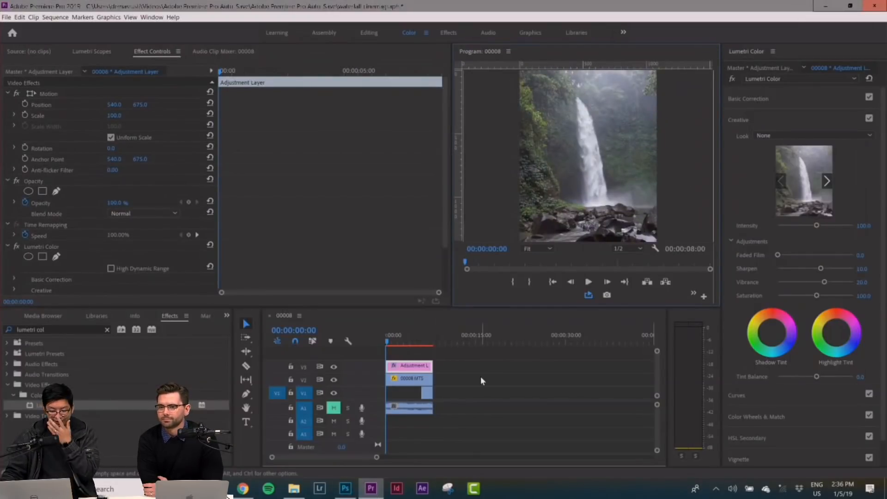
{"action": "left_click", "coordinate": [824, 7]}
{"action": "left_click", "coordinate": [840, 5]}
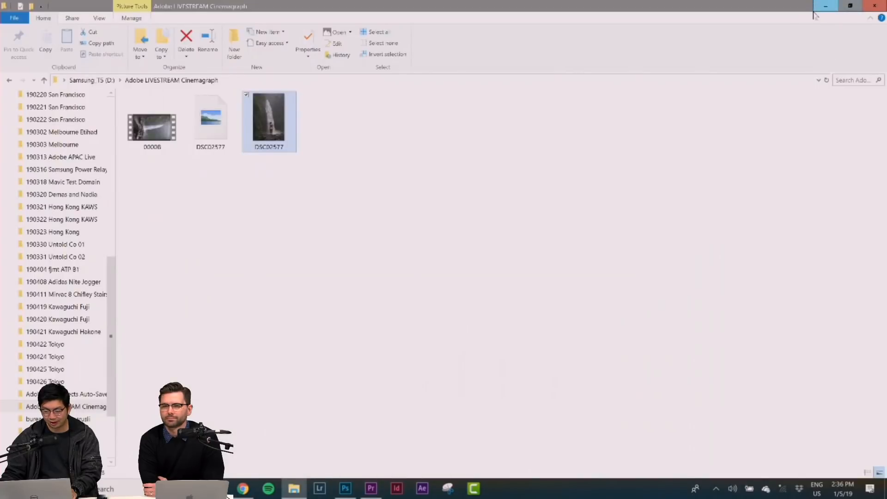
{"action": "left_click", "coordinate": [827, 6]}
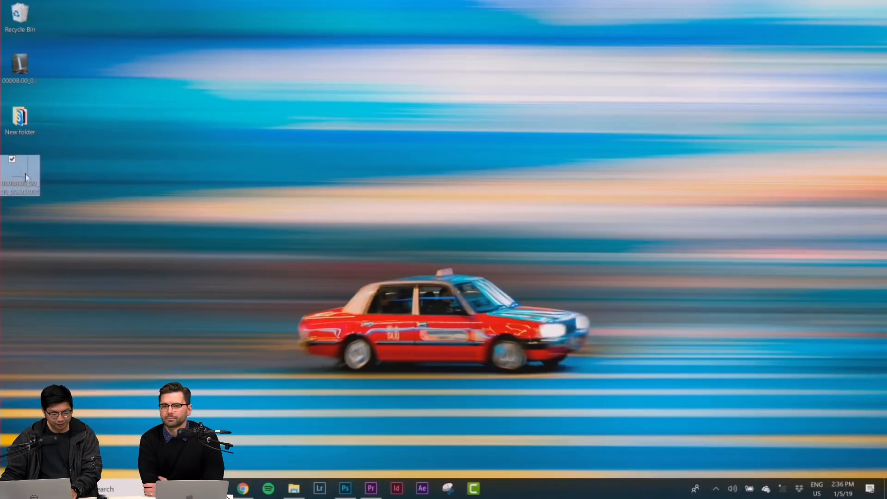
{"action": "left_click_drag", "start_coordinate": [21, 173], "coordinate": [386, 355]}
{"action": "left_click", "coordinate": [408, 357]}
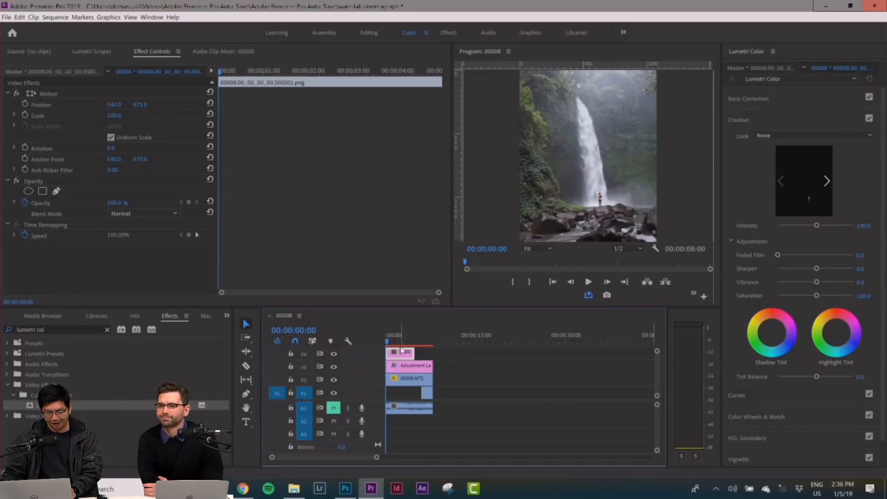
- Extend the PNG clip to the end of the adjustment layer, and play back the composite in a taller timeline
{"action": "left_click_drag", "start_coordinate": [414, 355], "coordinate": [432, 355]}
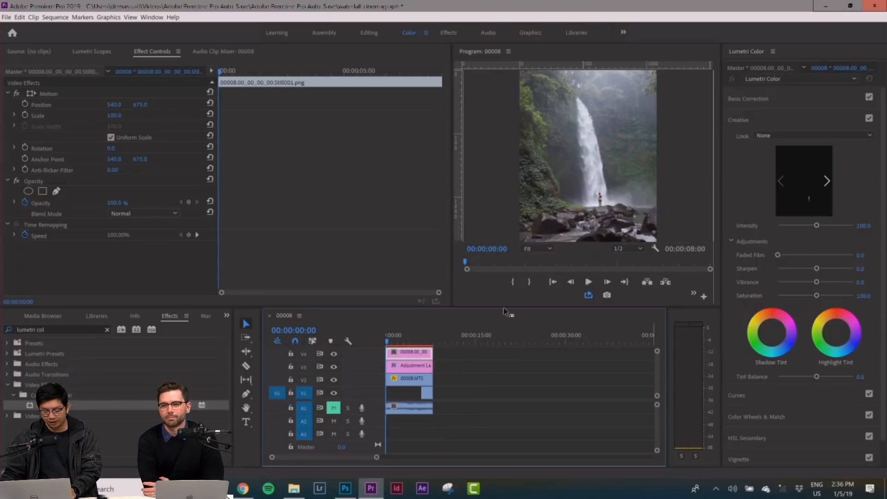
{"action": "left_click_drag", "start_coordinate": [504, 303], "coordinate": [504, 285]}
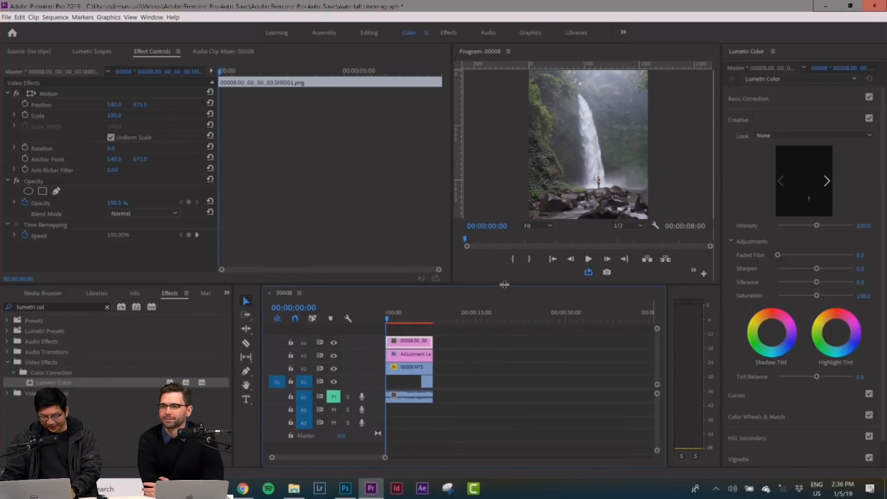
{"action": "key", "text": "space"}
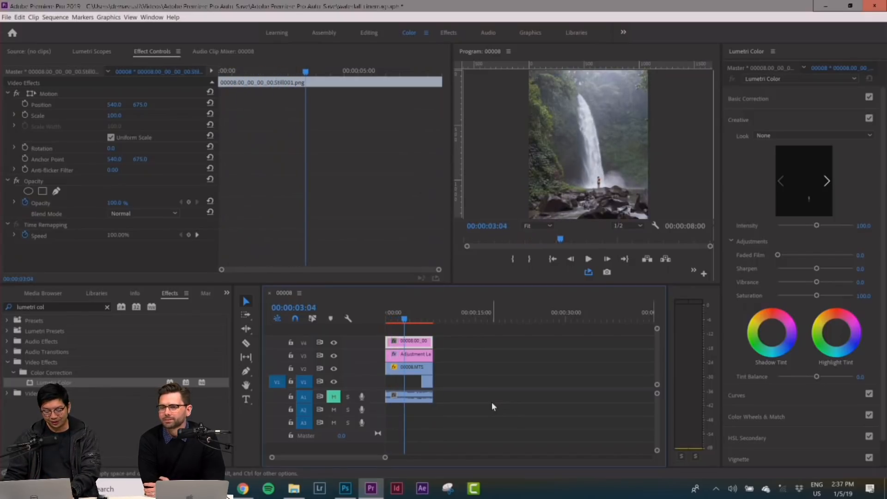
{"action": "left_click_drag", "start_coordinate": [405, 318], "coordinate": [367, 311]}
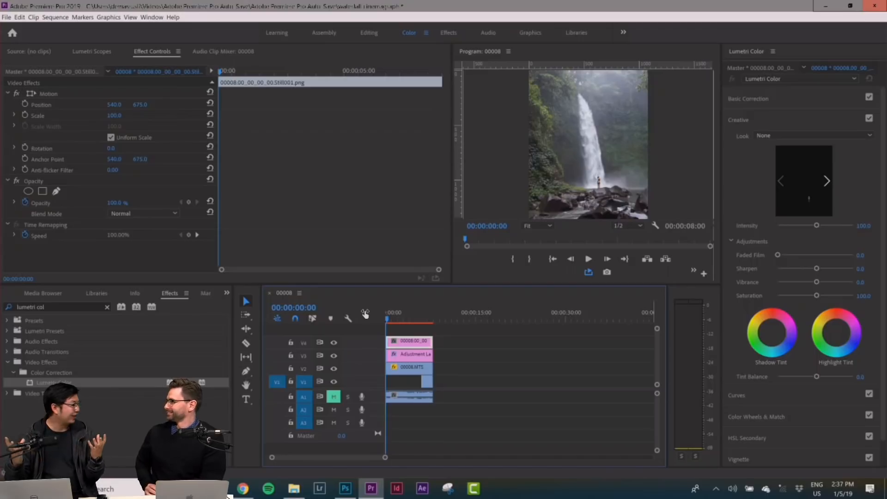
- Nest the two waterfall clips on V1 and V2, and move the PNG and adjustment layer down one track
{"action": "left_click", "coordinate": [452, 373]}
{"action": "left_click_drag", "start_coordinate": [451, 372], "coordinate": [401, 380]}
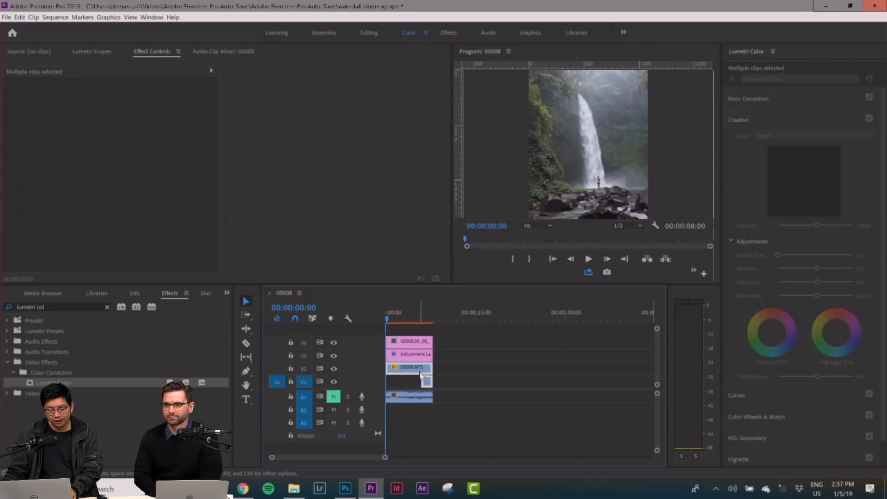
{"action": "right_click", "coordinate": [420, 376]}
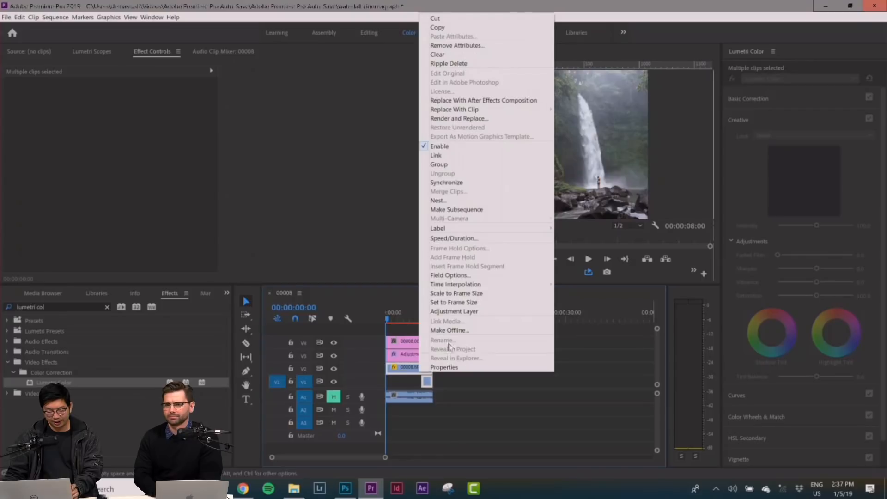
{"action": "left_click", "coordinate": [453, 199]}
{"action": "left_click", "coordinate": [420, 254]}
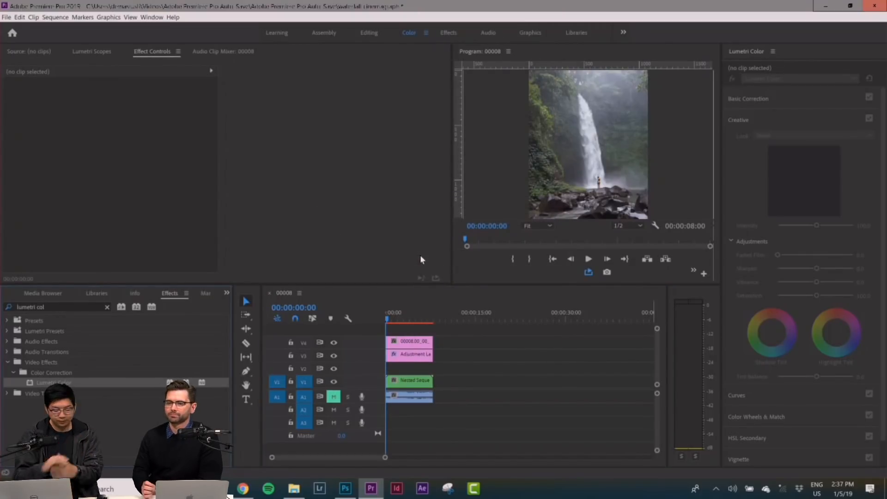
{"action": "left_click_drag", "start_coordinate": [418, 339], "coordinate": [448, 365]}
- Reverse the speed of the nested waterfall sequence
{"action": "right_click", "coordinate": [421, 385]}
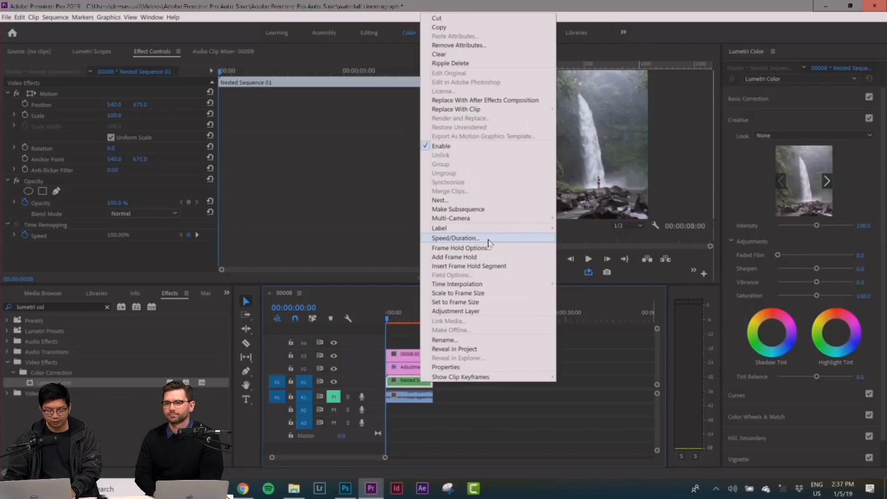
{"action": "left_click", "coordinate": [456, 238]}
{"action": "left_click", "coordinate": [348, 241]}
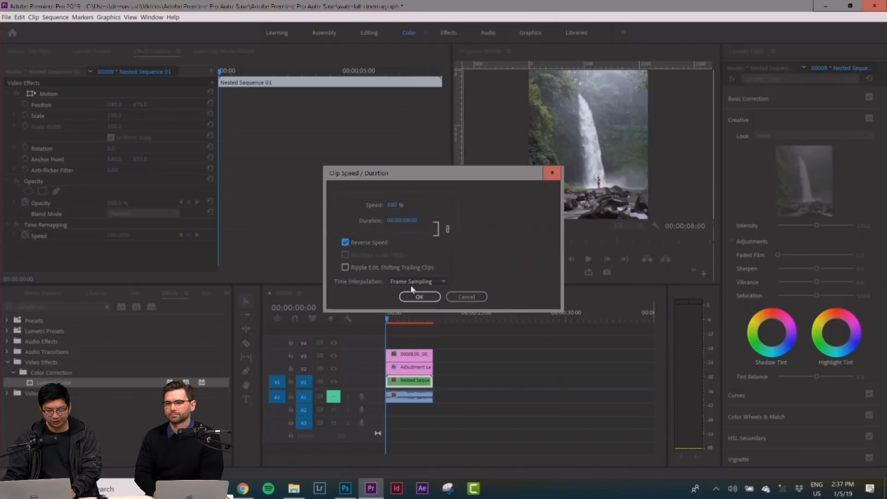
{"action": "left_click", "coordinate": [420, 295]}
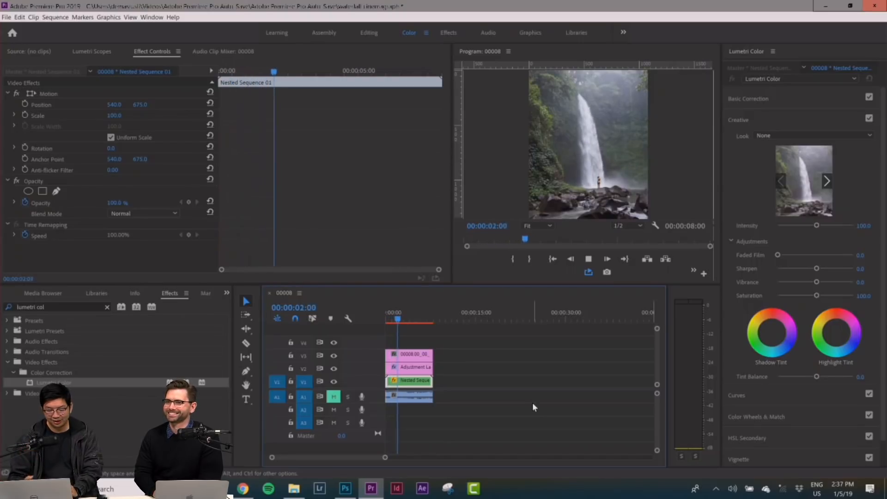
- Play the reversed waterfall composite from the start to check the loop
{"action": "key", "text": "space"}
{"action": "left_click_drag", "start_coordinate": [404, 322], "coordinate": [370, 322]}
{"action": "key", "text": "space"}
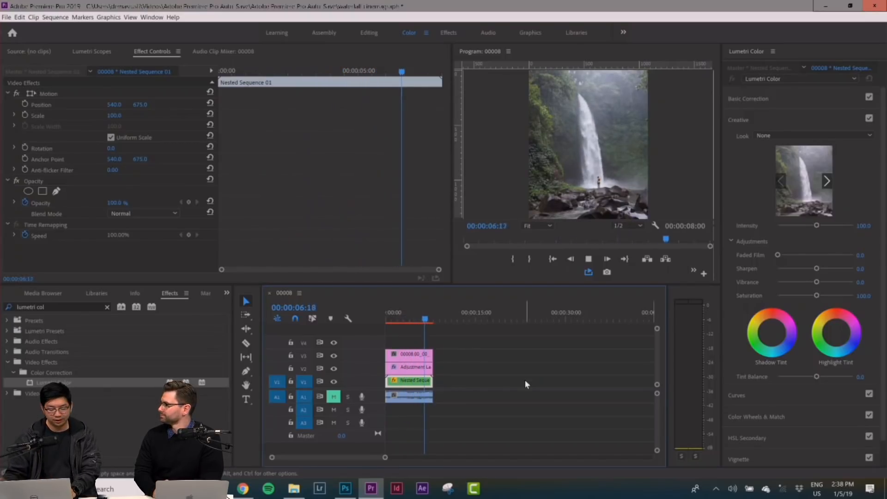
{"action": "left_click_drag", "start_coordinate": [437, 318], "coordinate": [342, 319]}
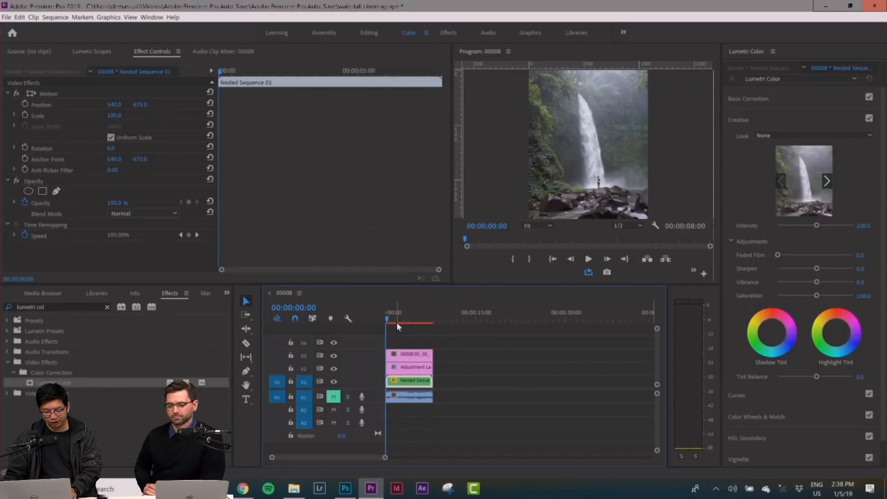
- Open the media export settings for the finished sequence
{"action": "left_click", "coordinate": [7, 17]}
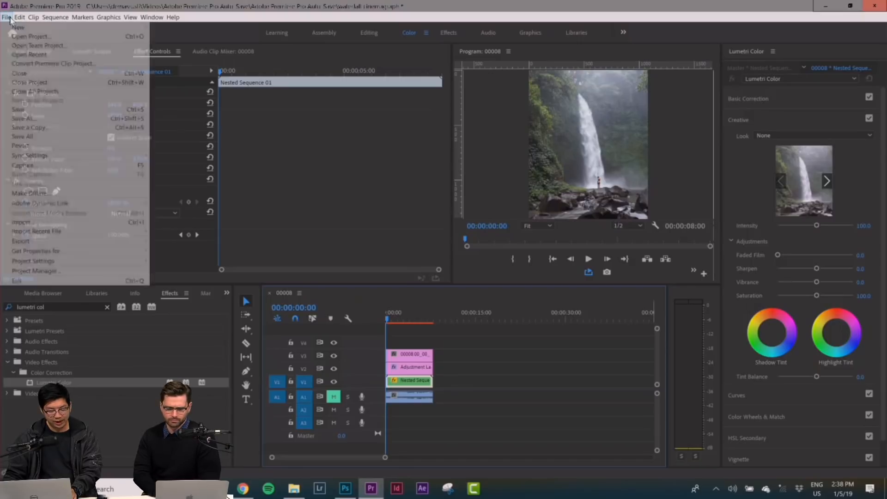
{"action": "mouse_move", "coordinate": [57, 244]}
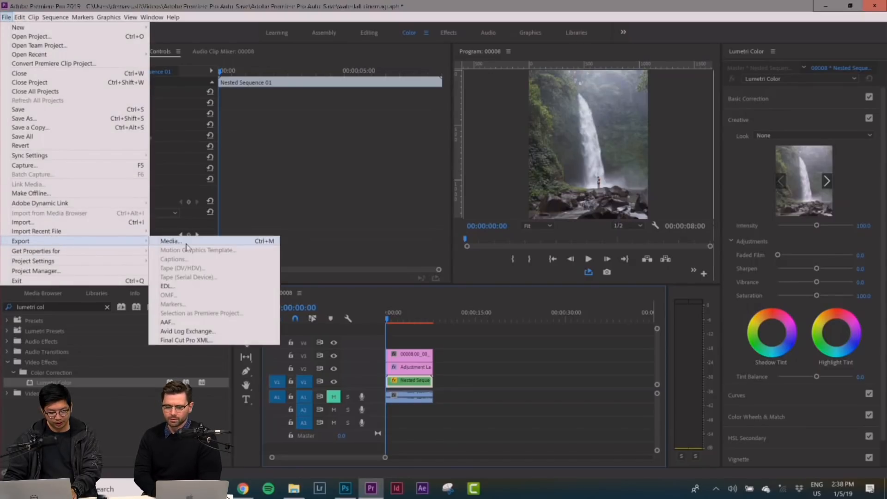
{"action": "left_click", "coordinate": [185, 243]}
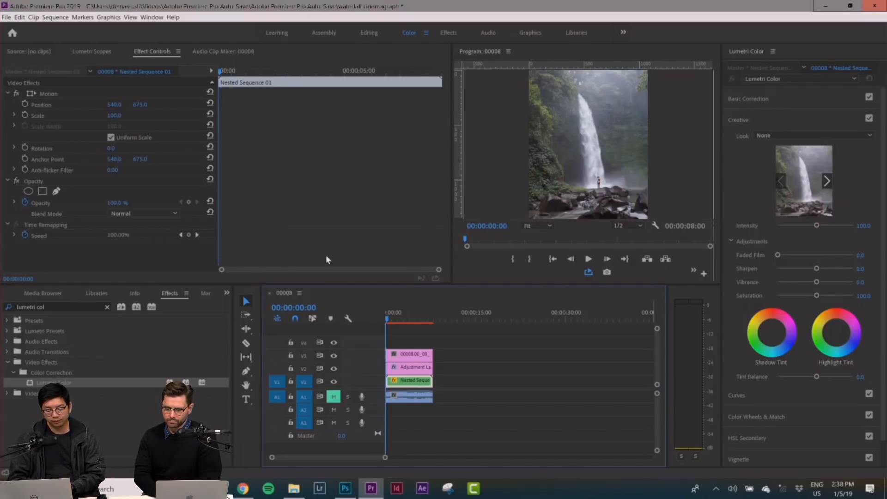